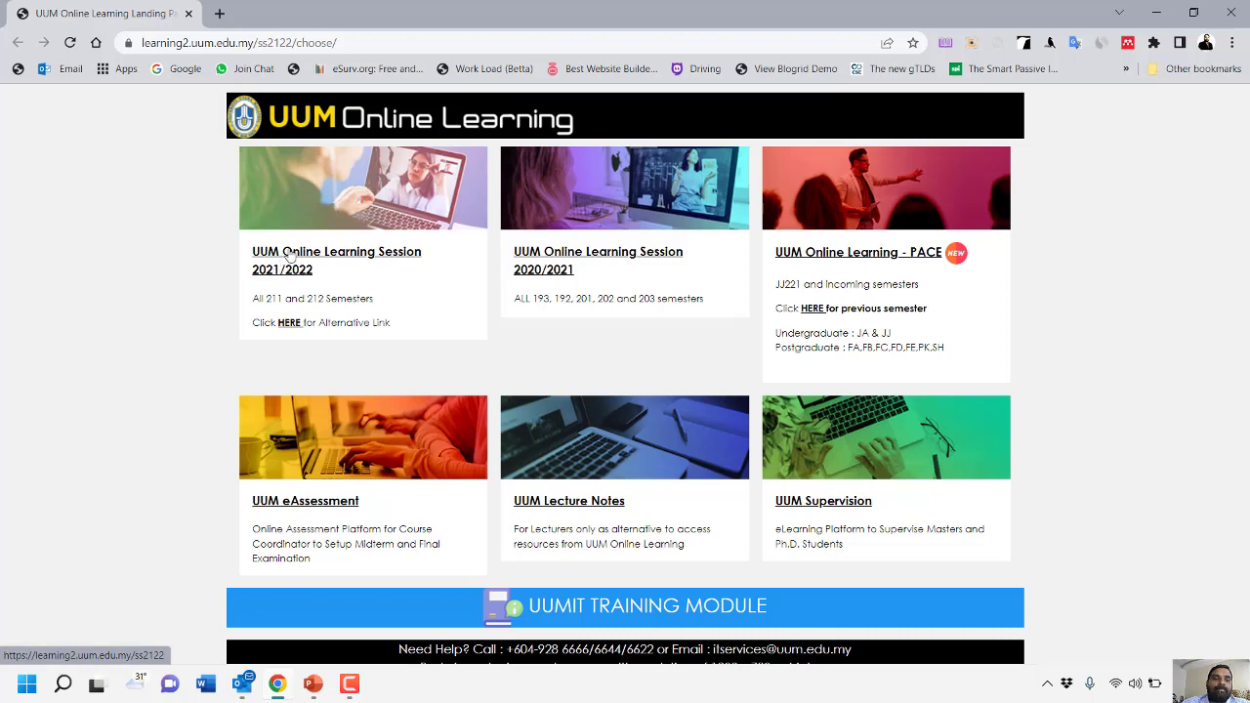
Open UUM Online Learning Session 2021/2022 and enter the A212 BPME3033 KUMP D E-COMMERCE course.
left_click(289, 254)
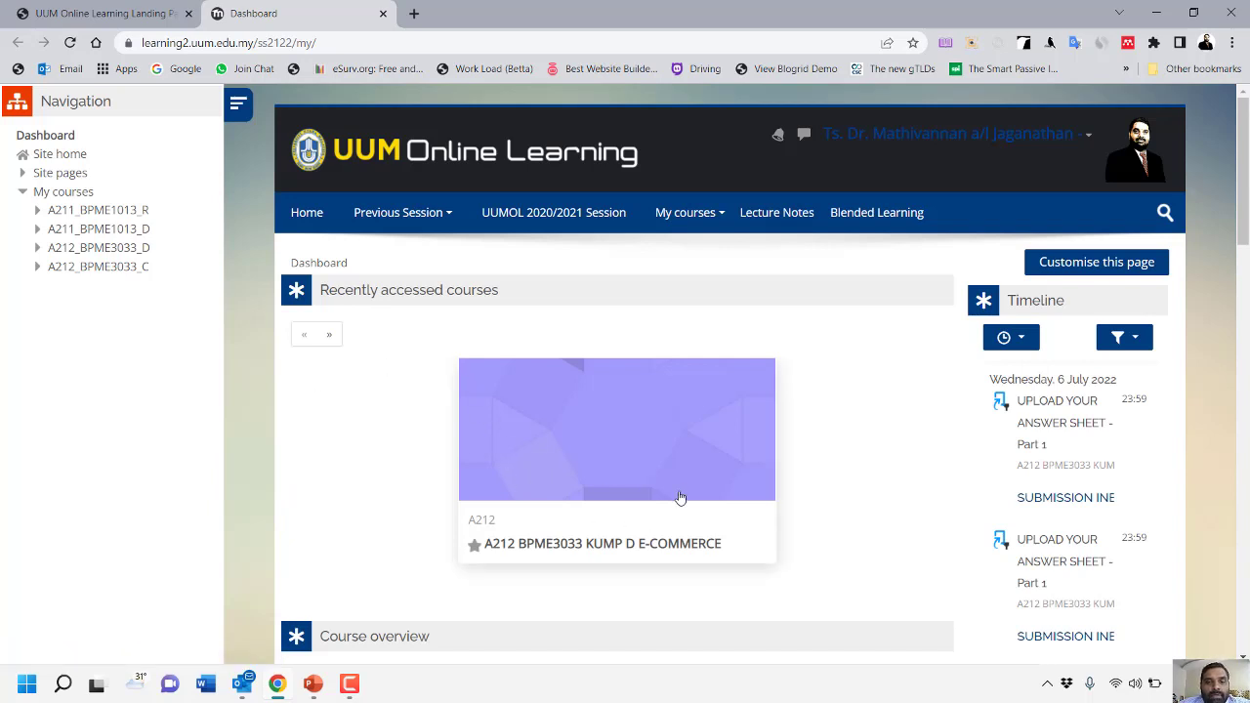
scroll(681, 499, "down", 1)
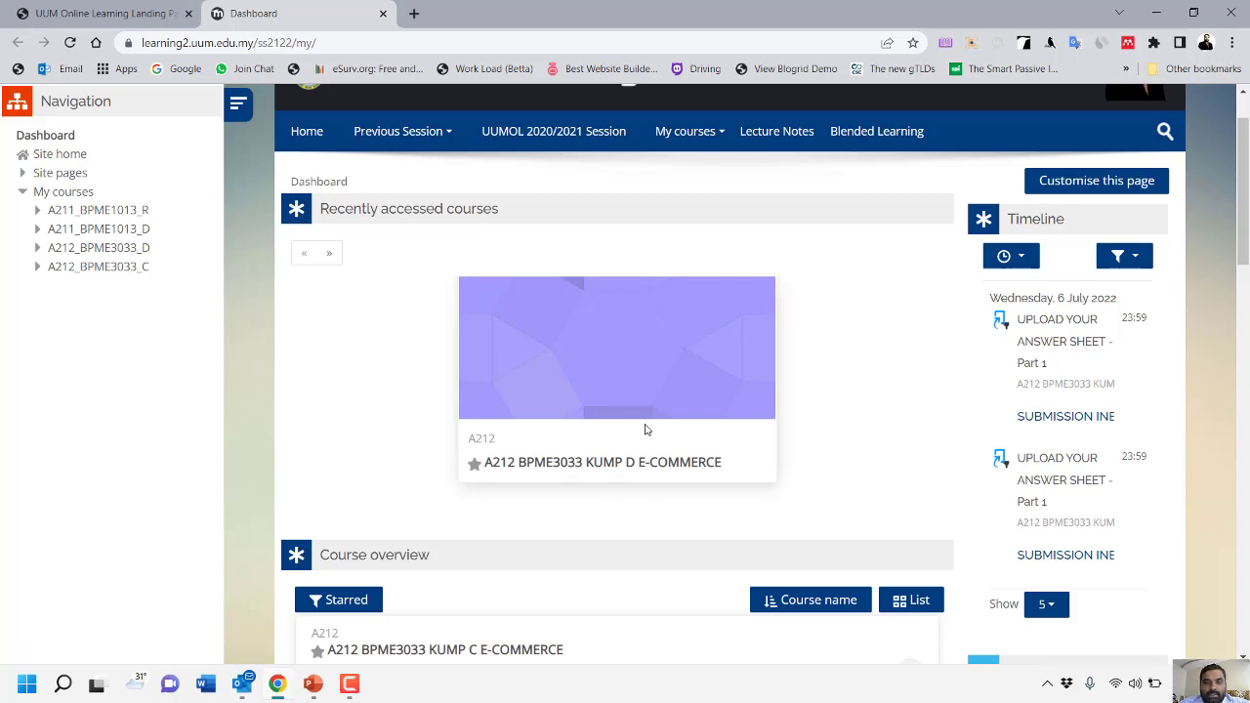
left_click(591, 468)
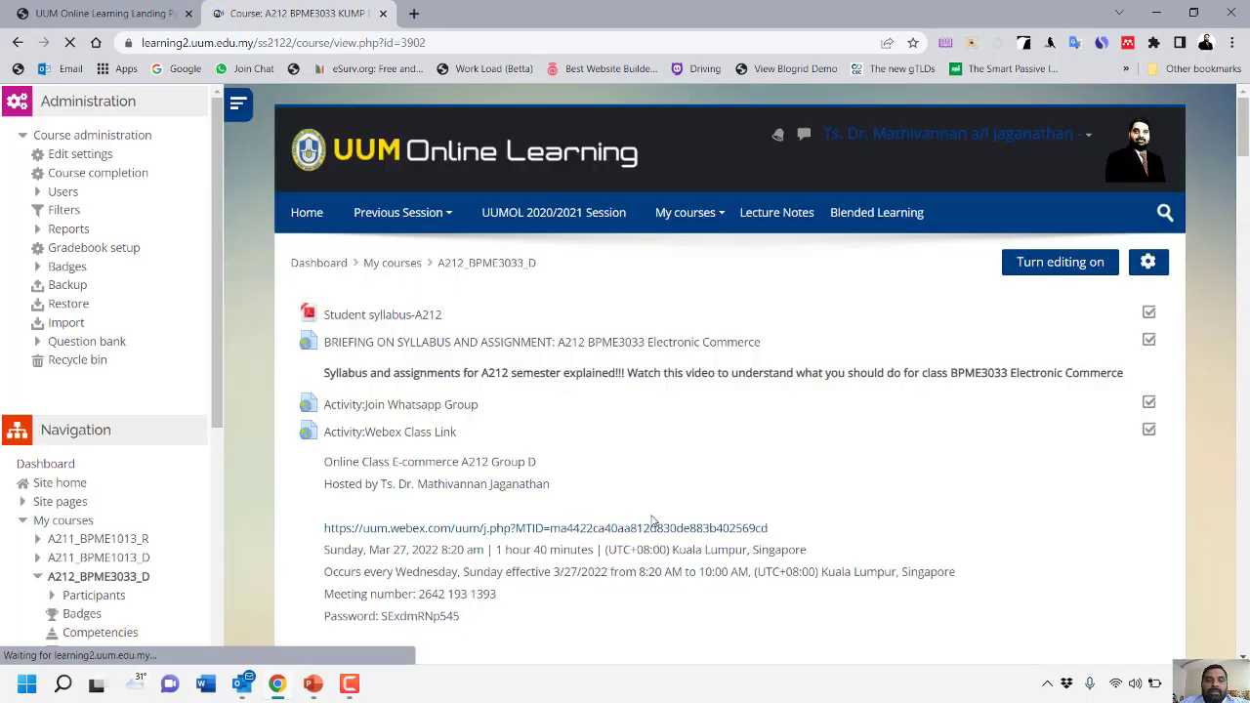
Turn on editing for the course and start adding a Turnitin Assignment activity to its general section.
scroll(795, 393, "down", 3)
scroll(974, 304, "up", 3)
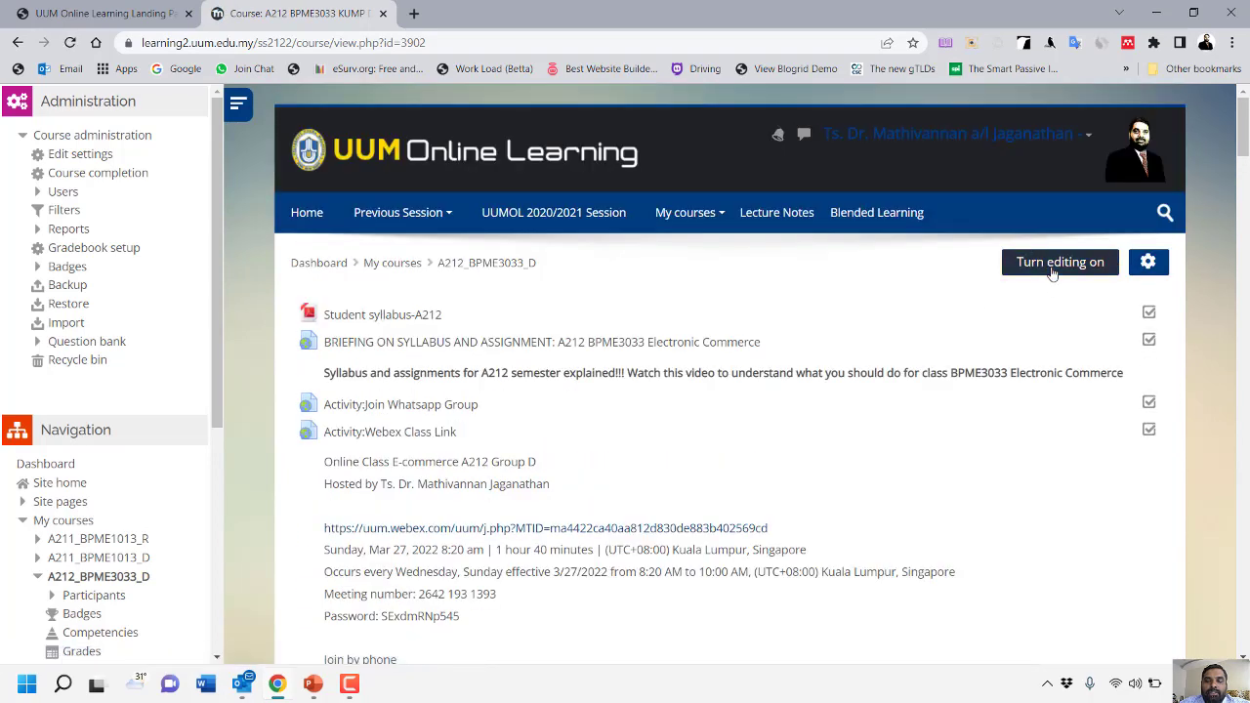
left_click(1053, 273)
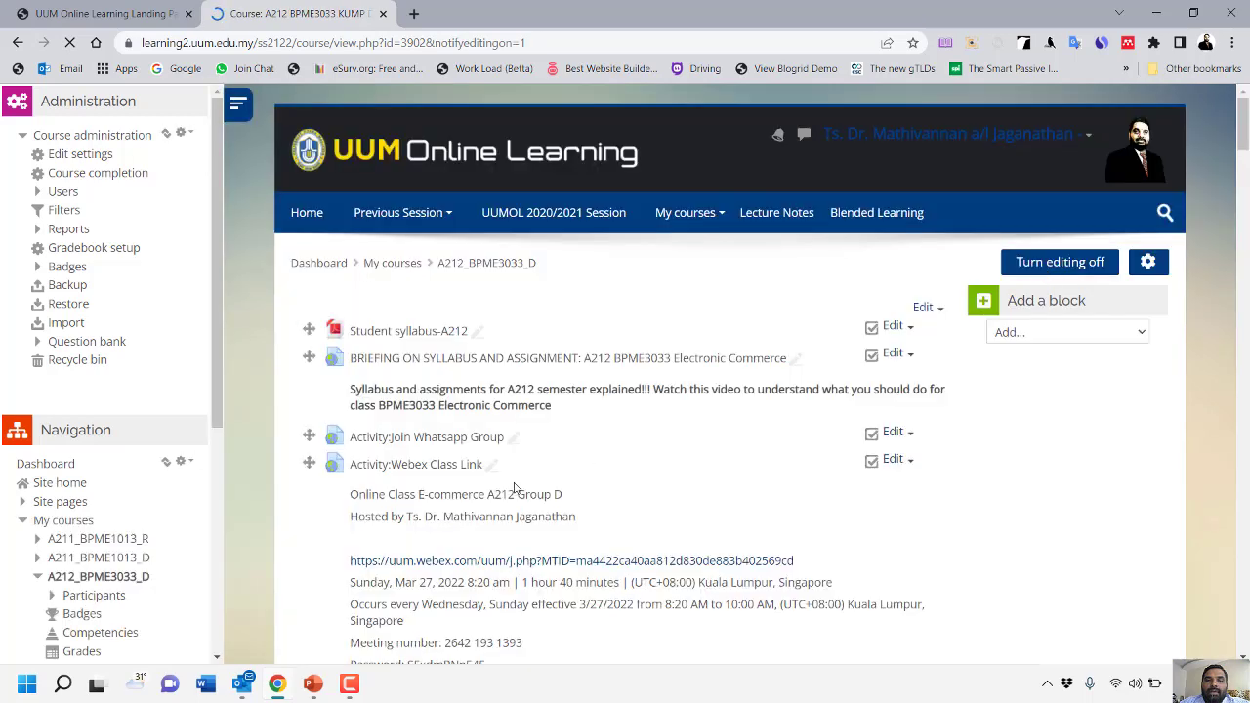
scroll(538, 486, "down", 10)
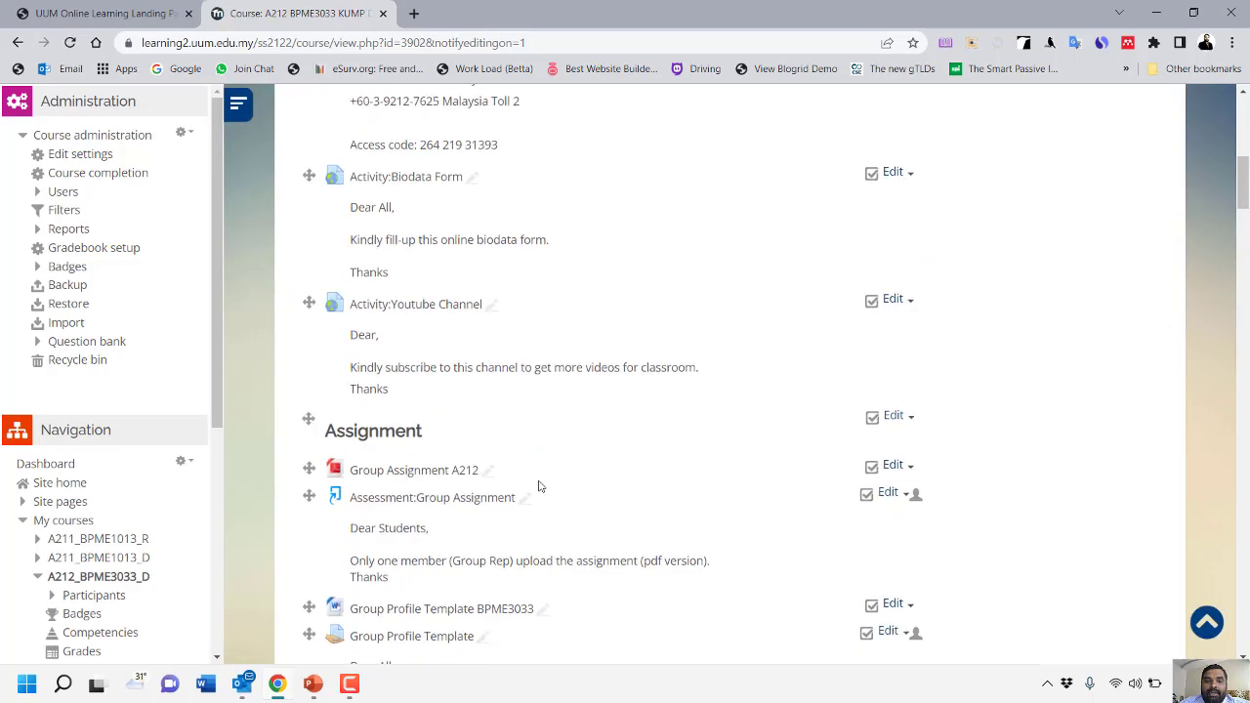
scroll(538, 486, "down", 6)
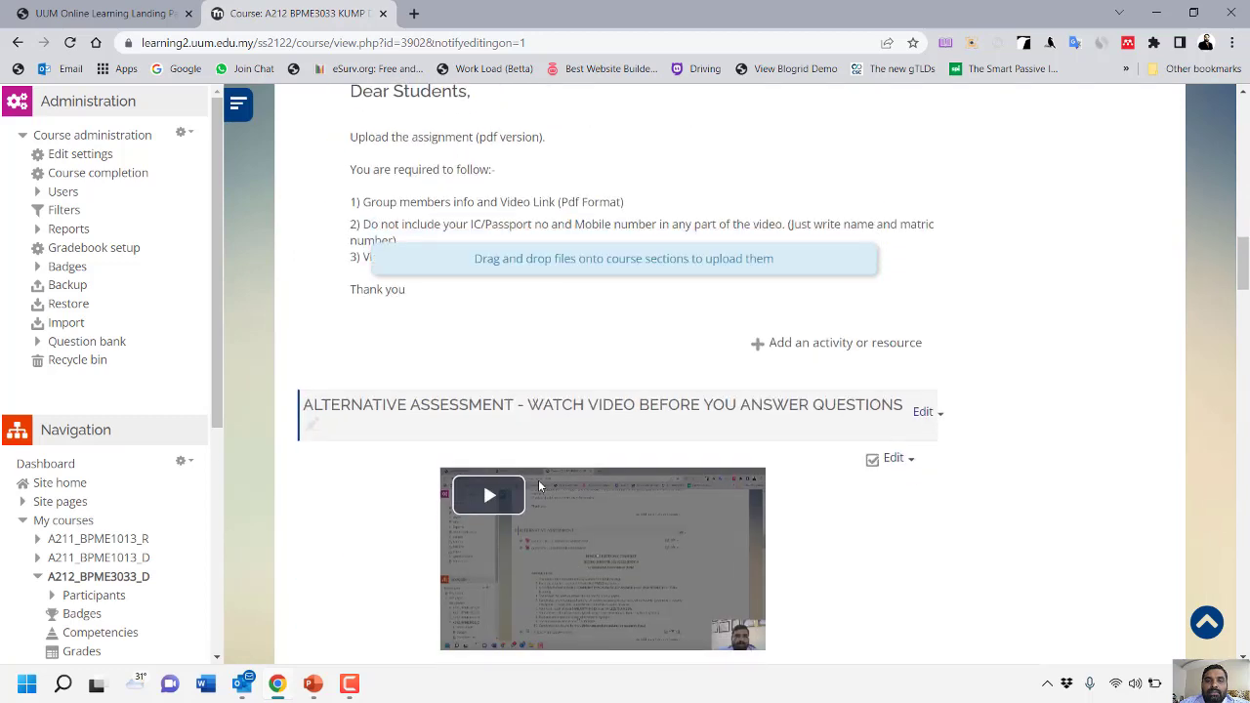
left_click(843, 346)
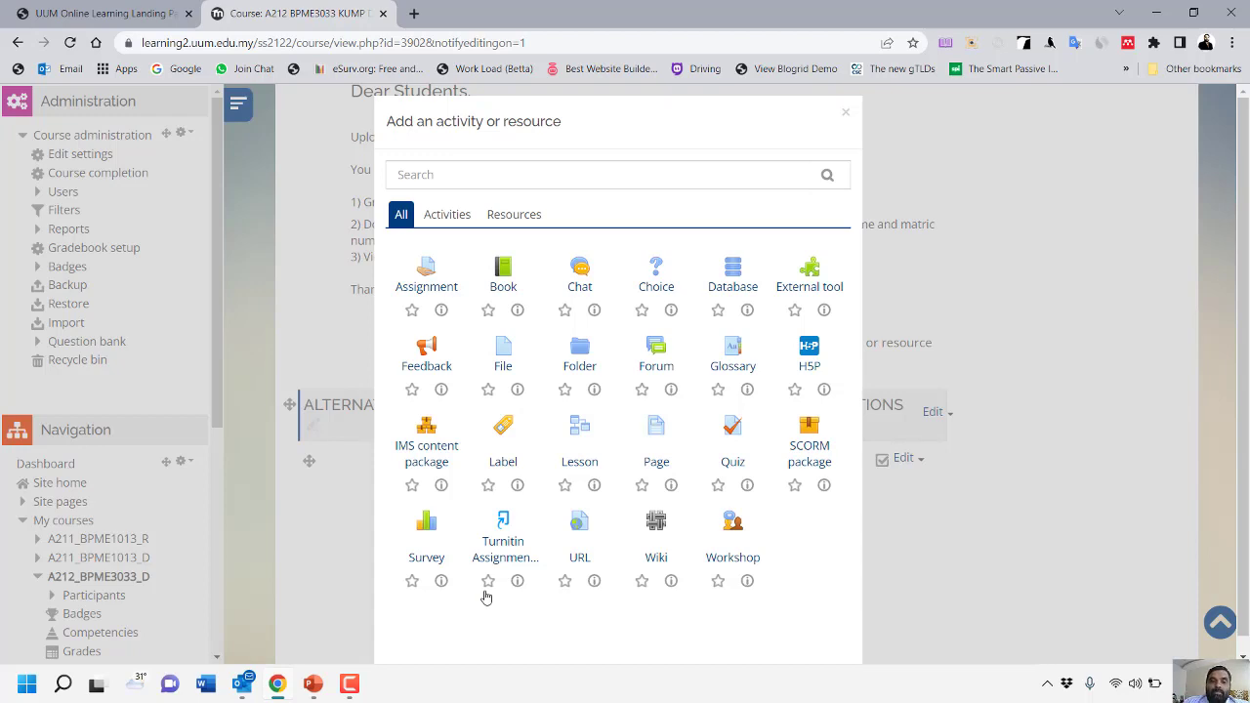
left_click(501, 557)
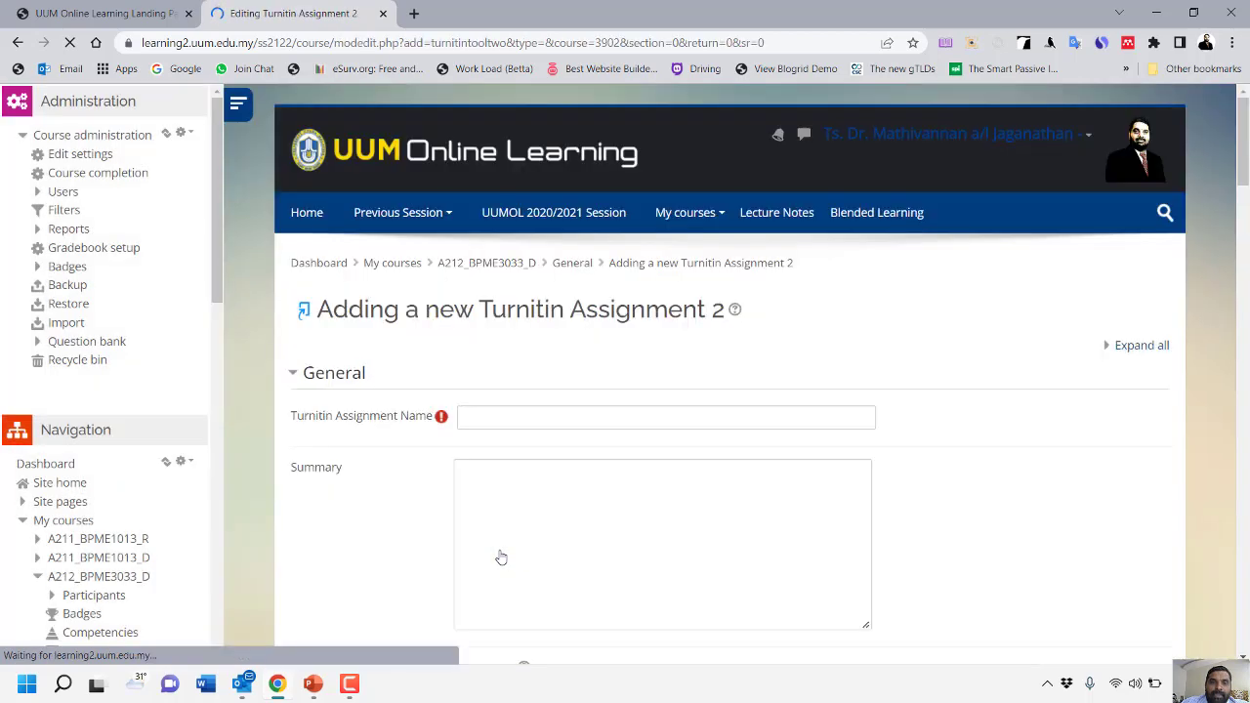
Name the Turnitin assignment "Assignment 1" and enter the summary "Untuk makluman pelajar, anda perlu" followed by a row of dots.
left_click(488, 417)
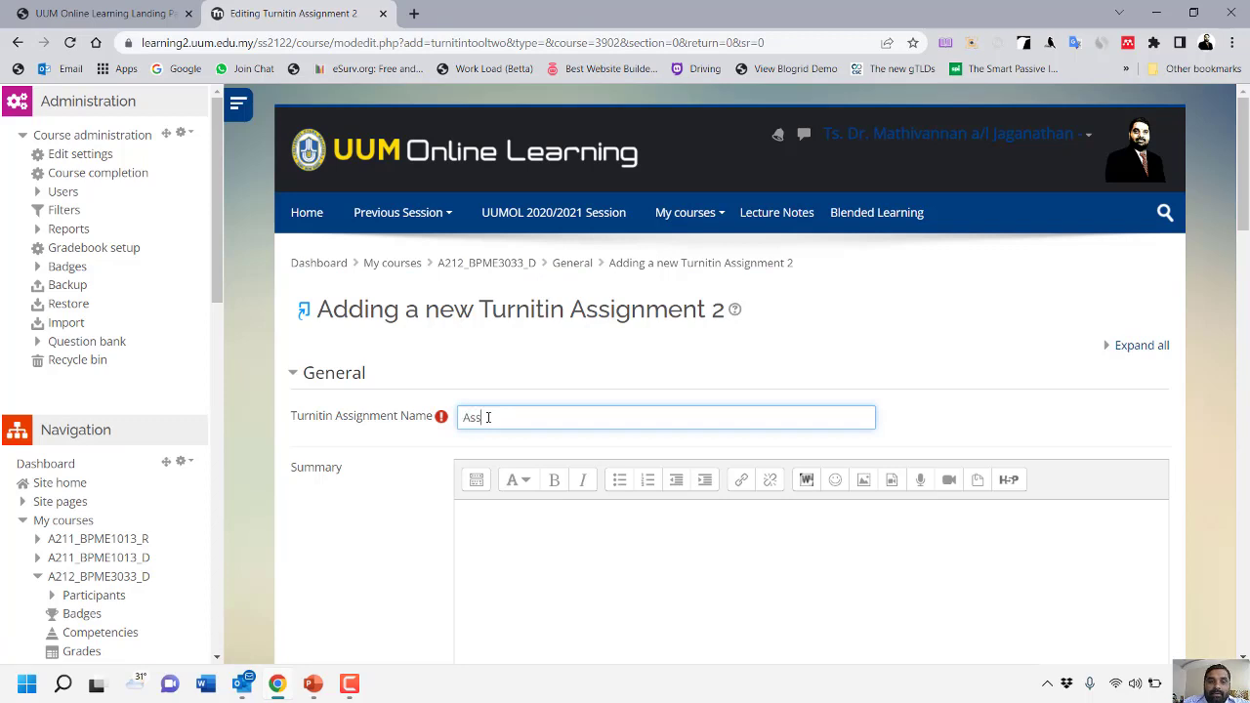
type("Assignment 1")
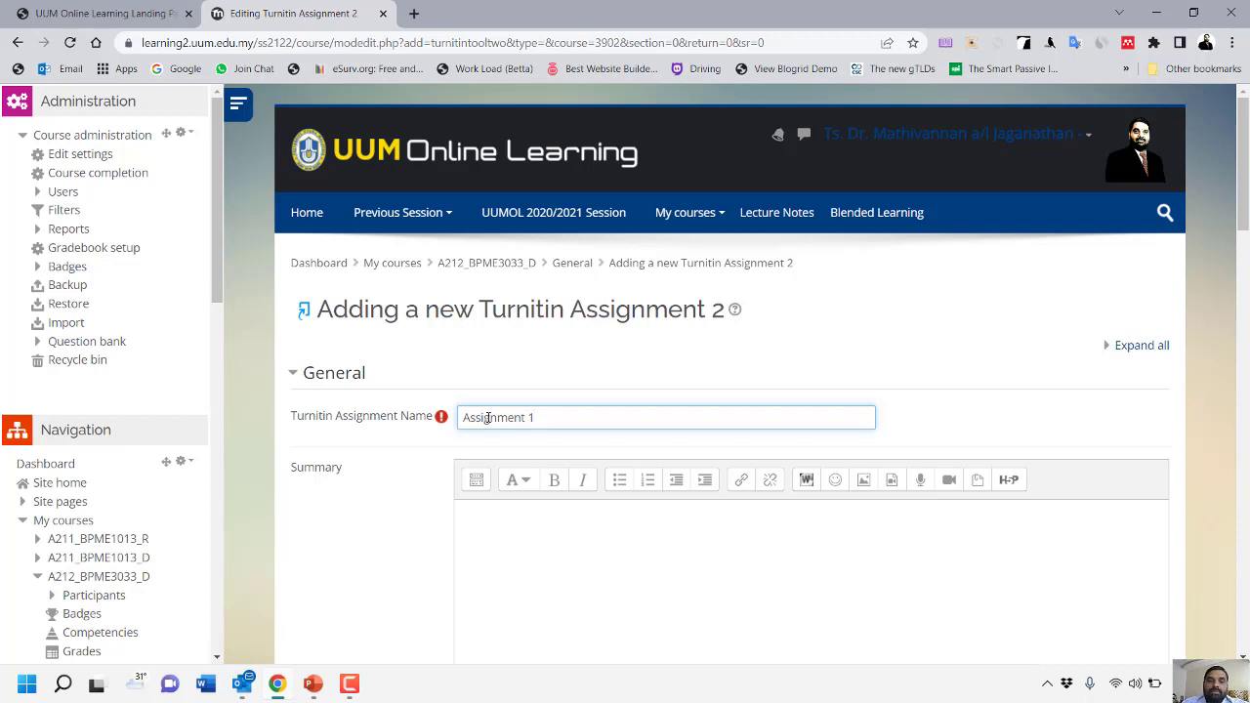
scroll(479, 436, "down", 2)
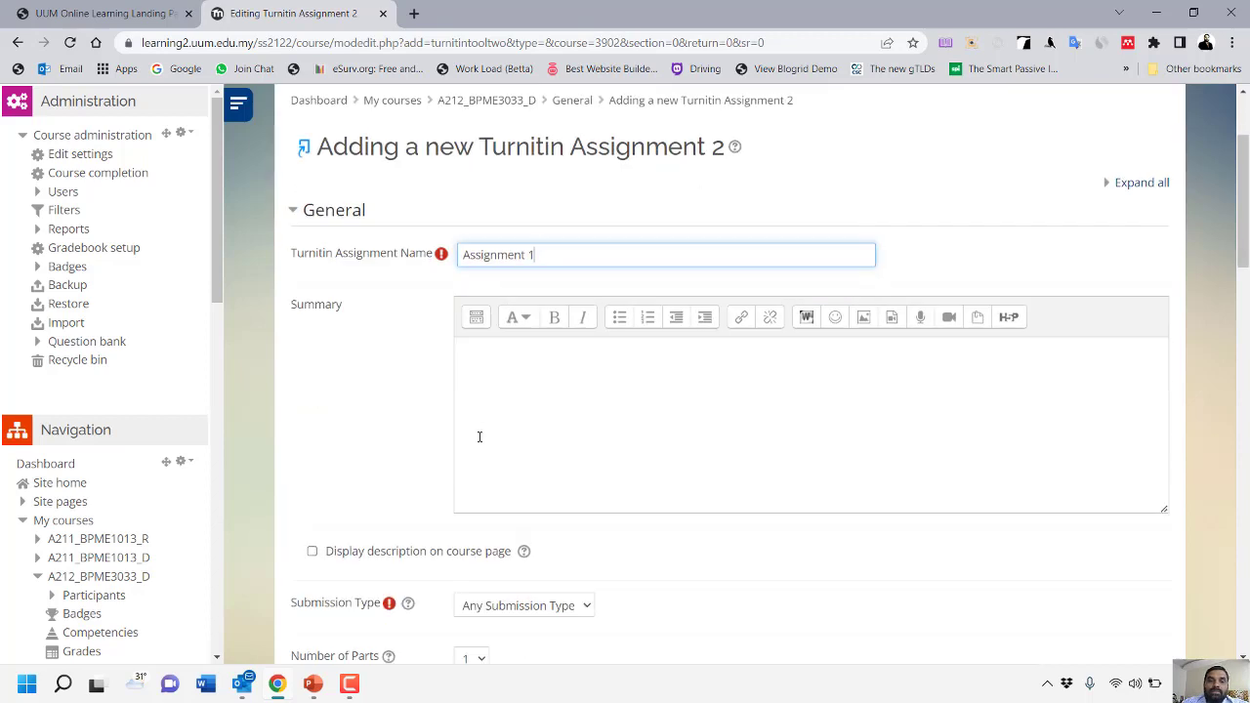
left_click(486, 379)
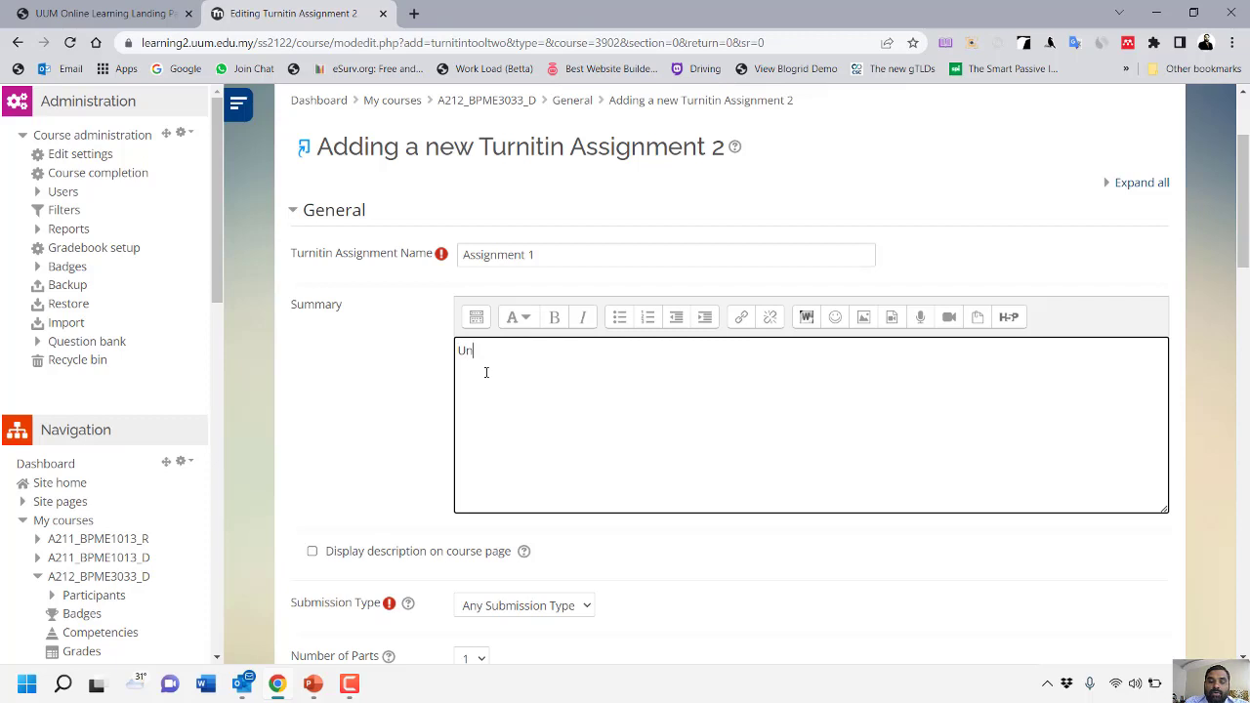
type("k makluman pelajar,")
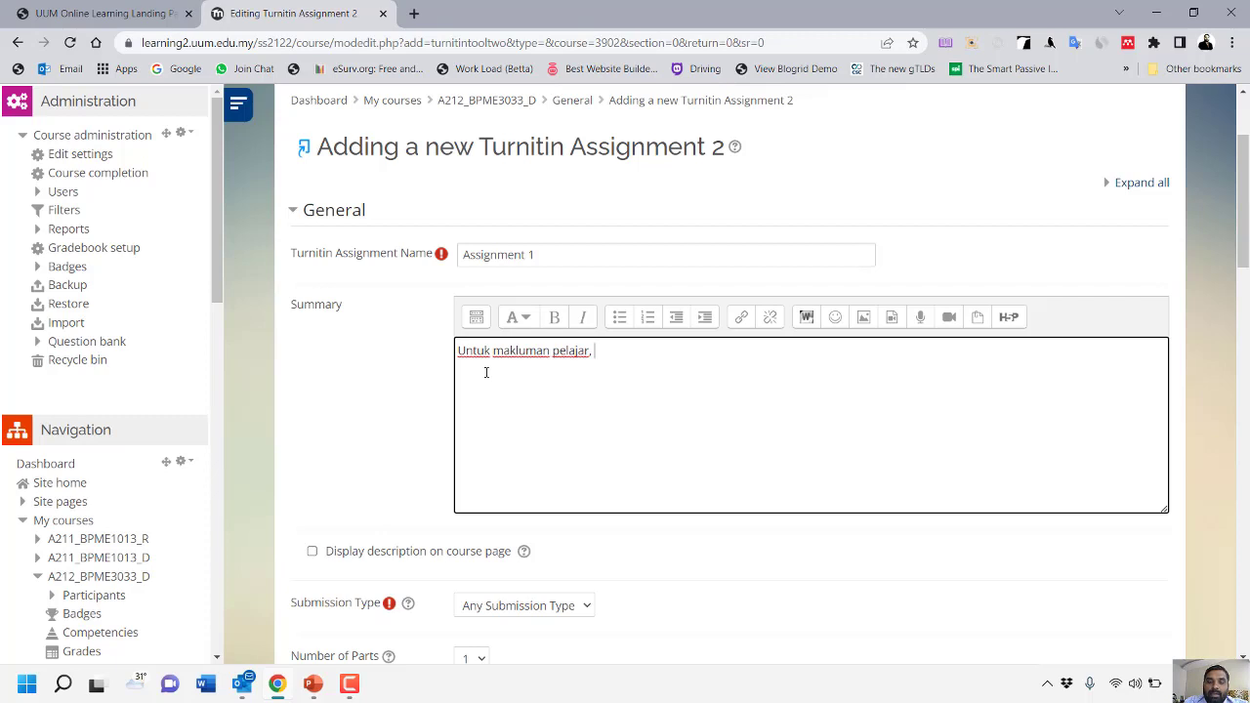
type(" anda pe")
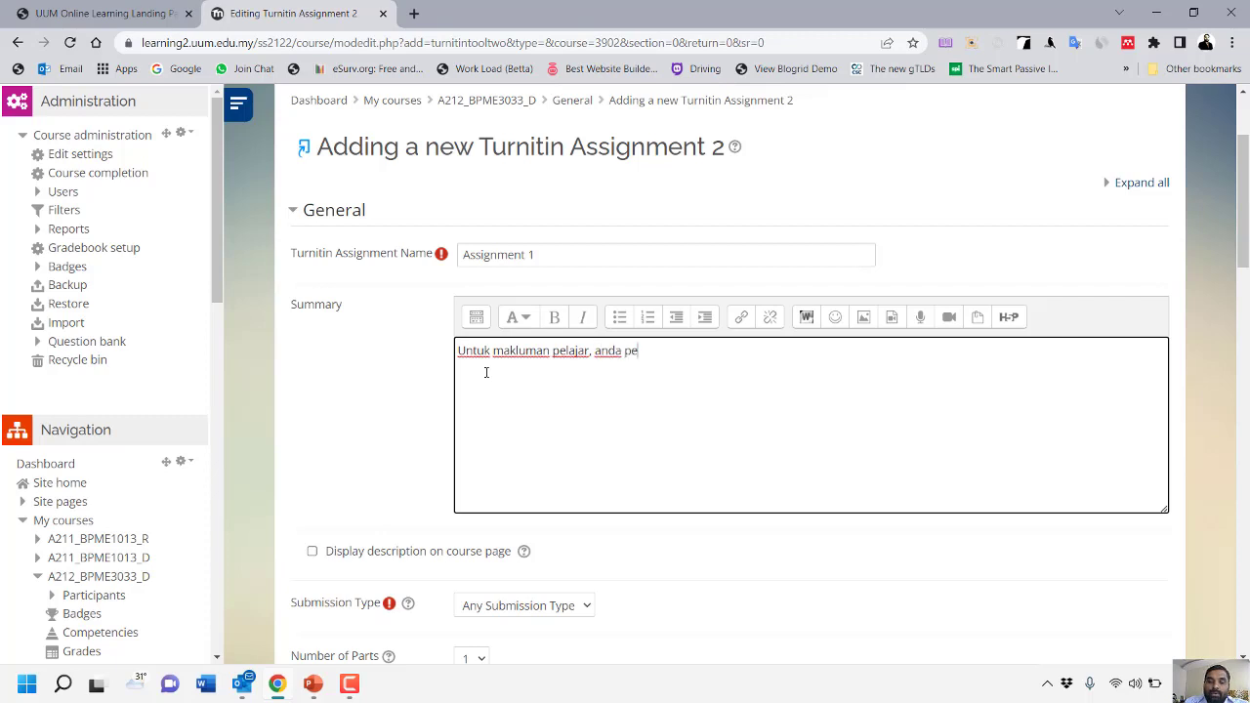
type("rlu")
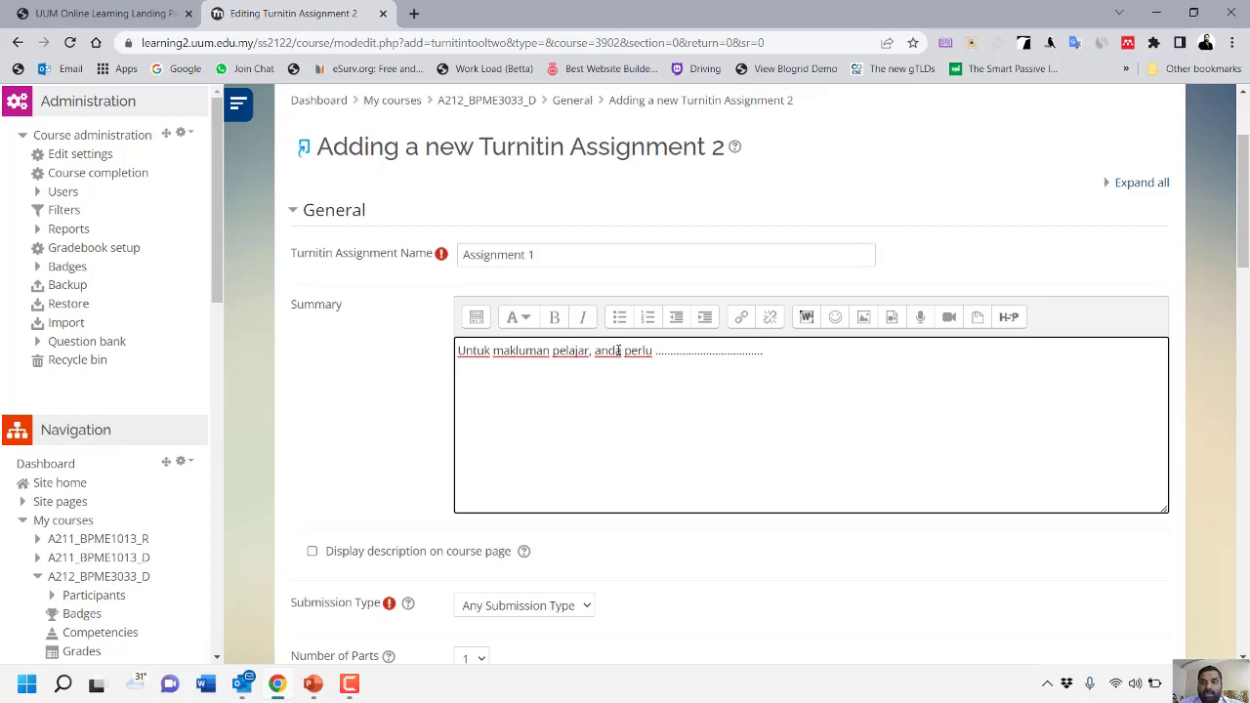
Try to record a video for the assignment summary, allowing camera and microphone access.
left_click(948, 321)
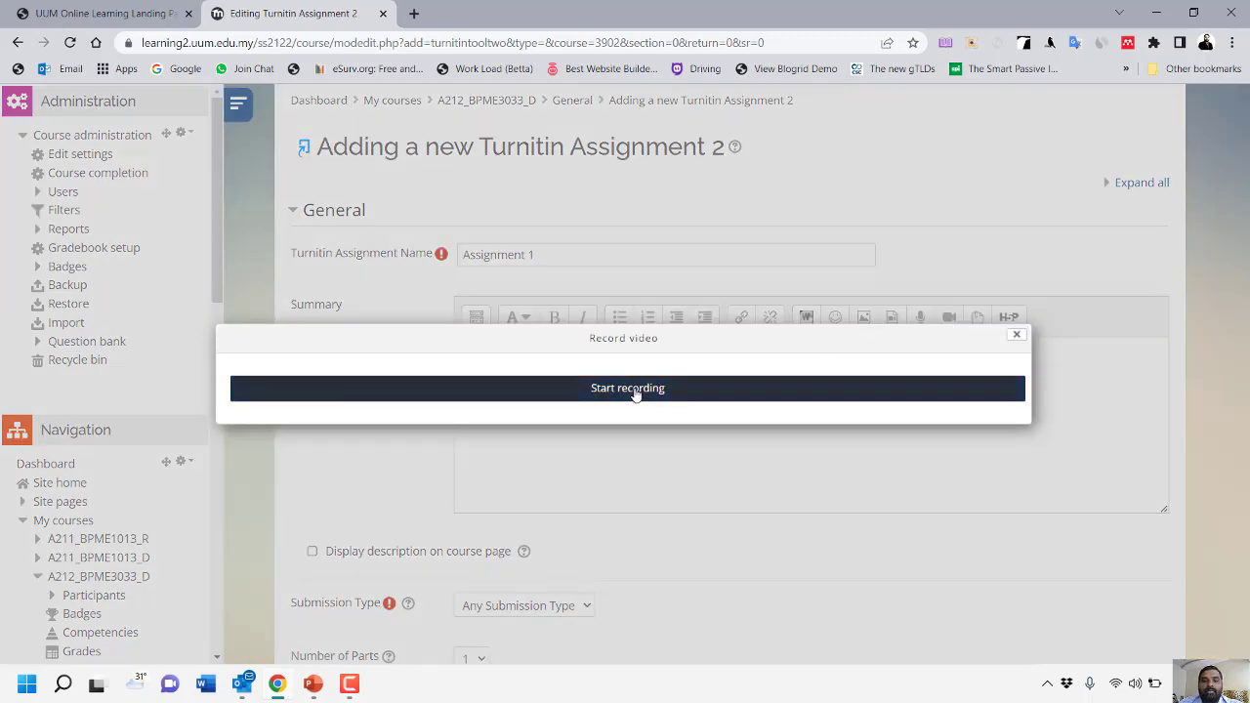
left_click(635, 391)
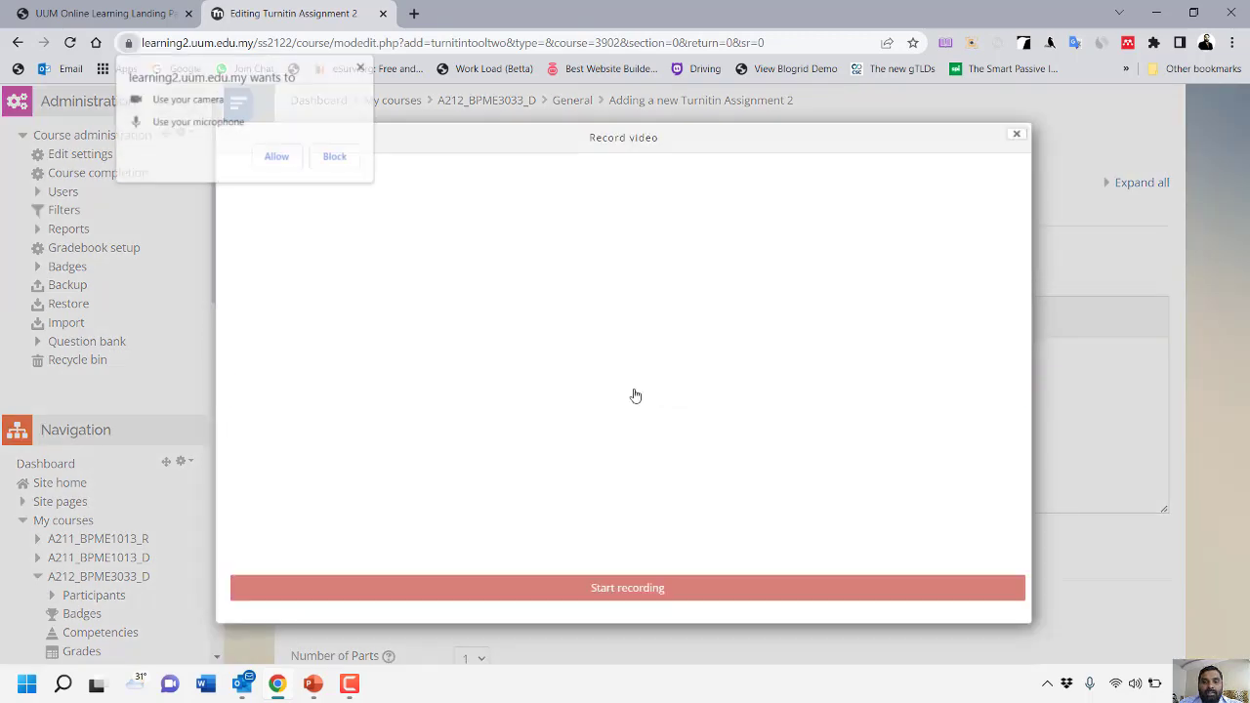
left_click(281, 159)
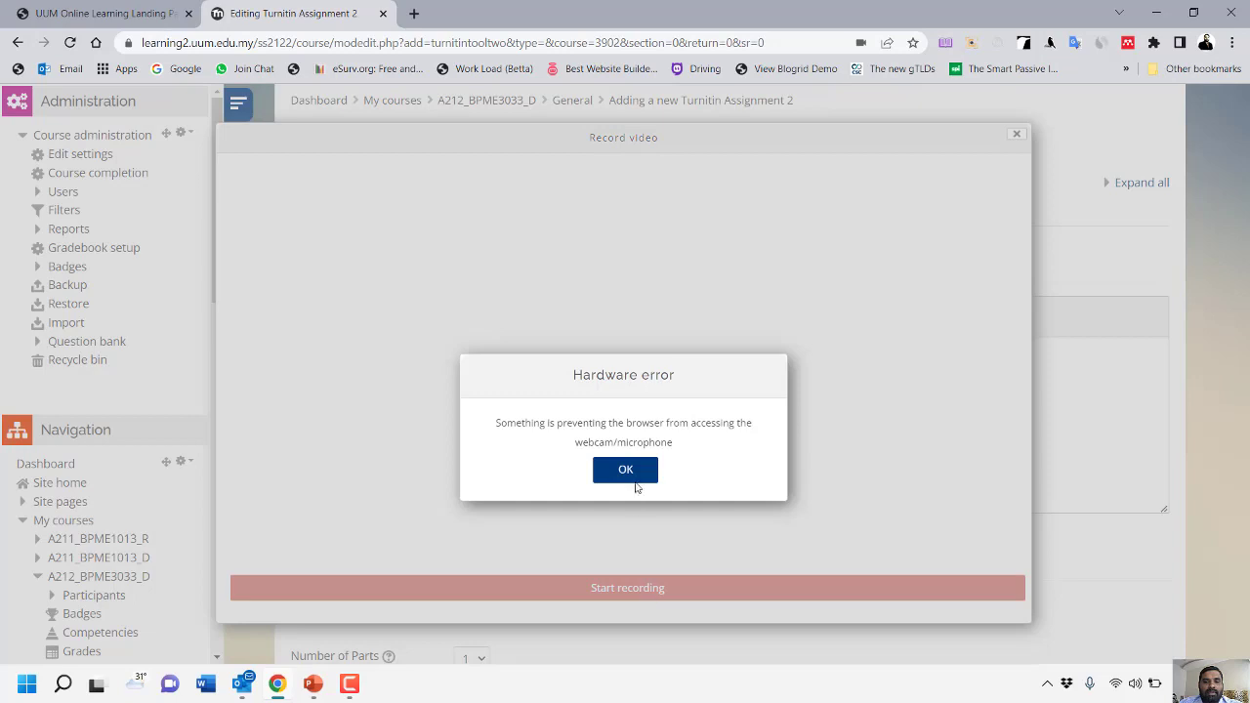
left_click(627, 471)
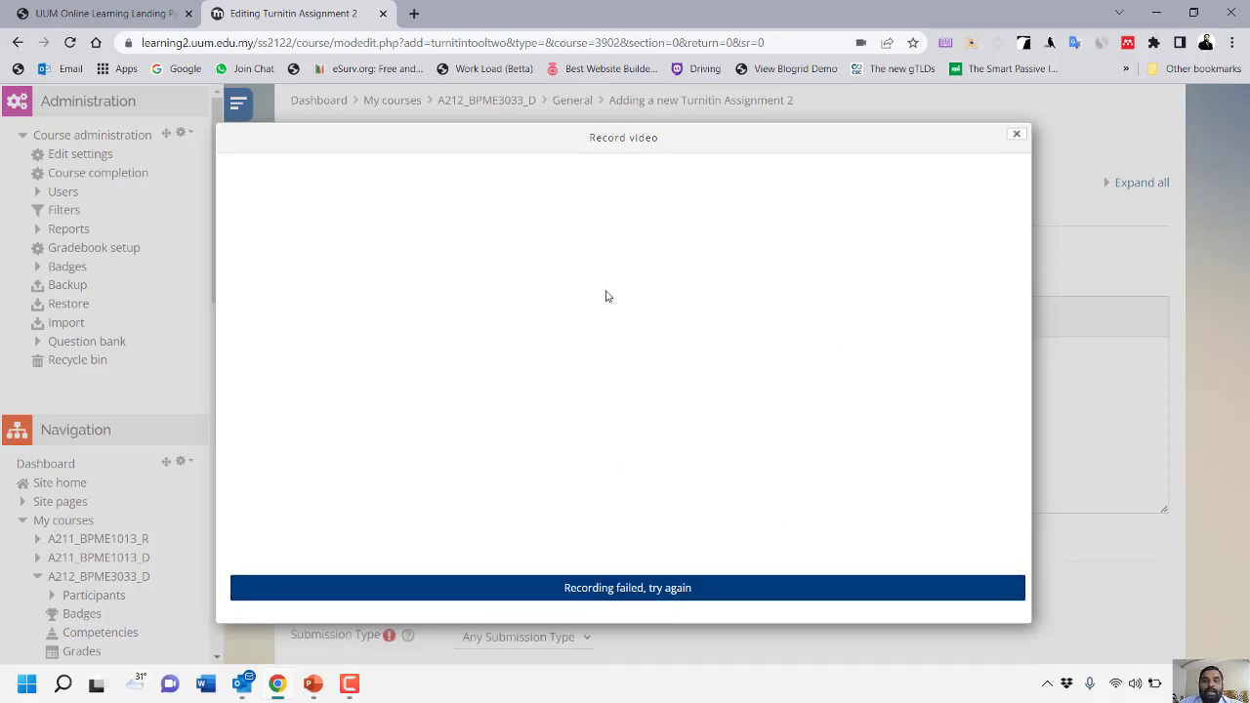
left_click(1017, 134)
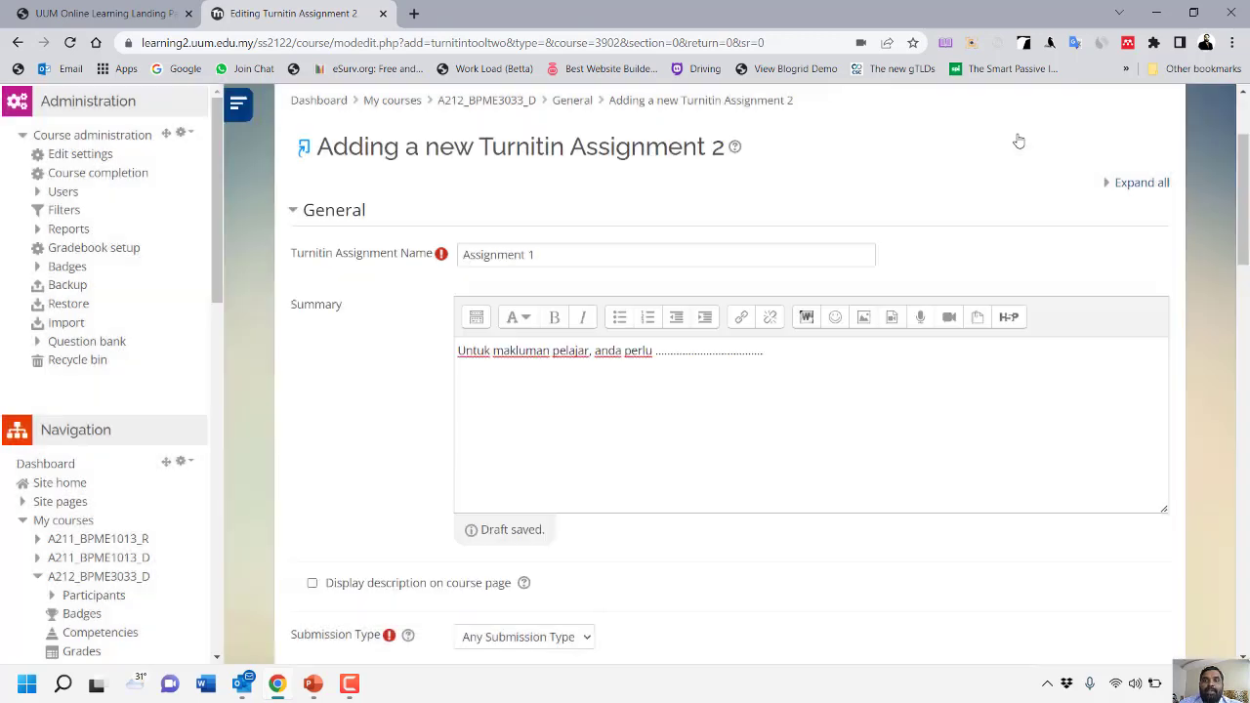
Enable displaying the assignment description on the course page and highlight the summary text.
scroll(657, 474, "down", 2)
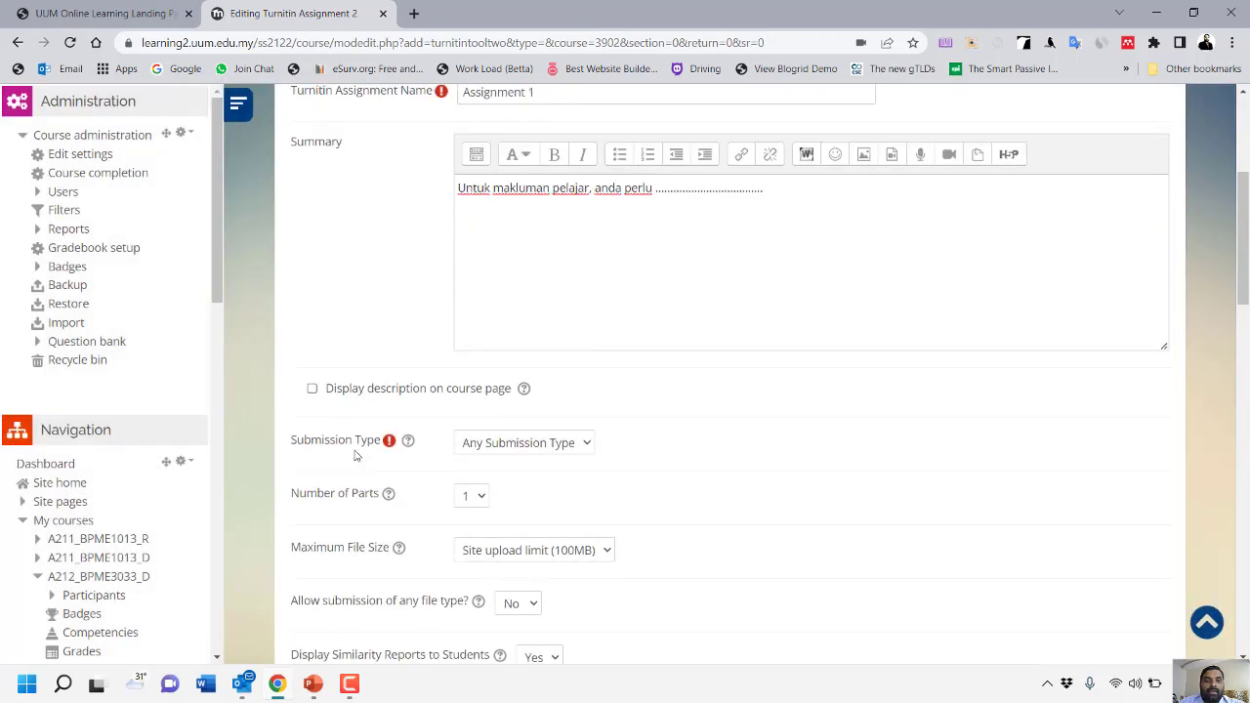
left_click(313, 389)
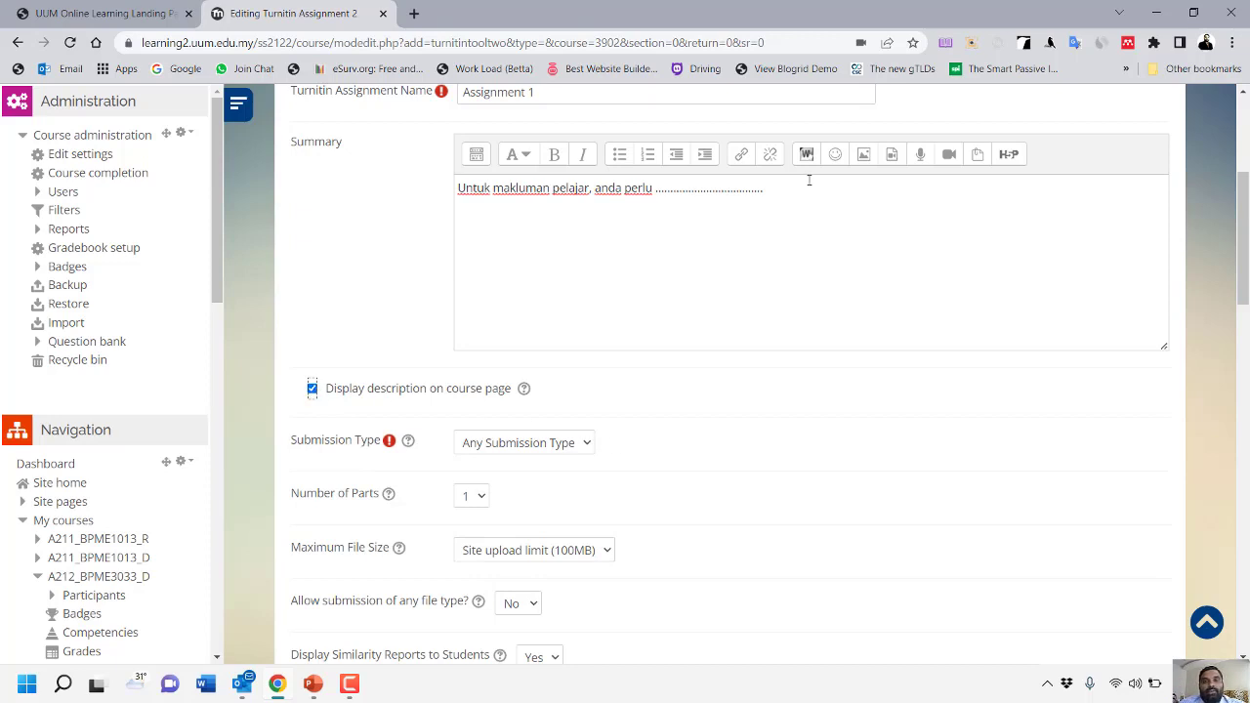
left_click_drag(809, 182, 439, 218)
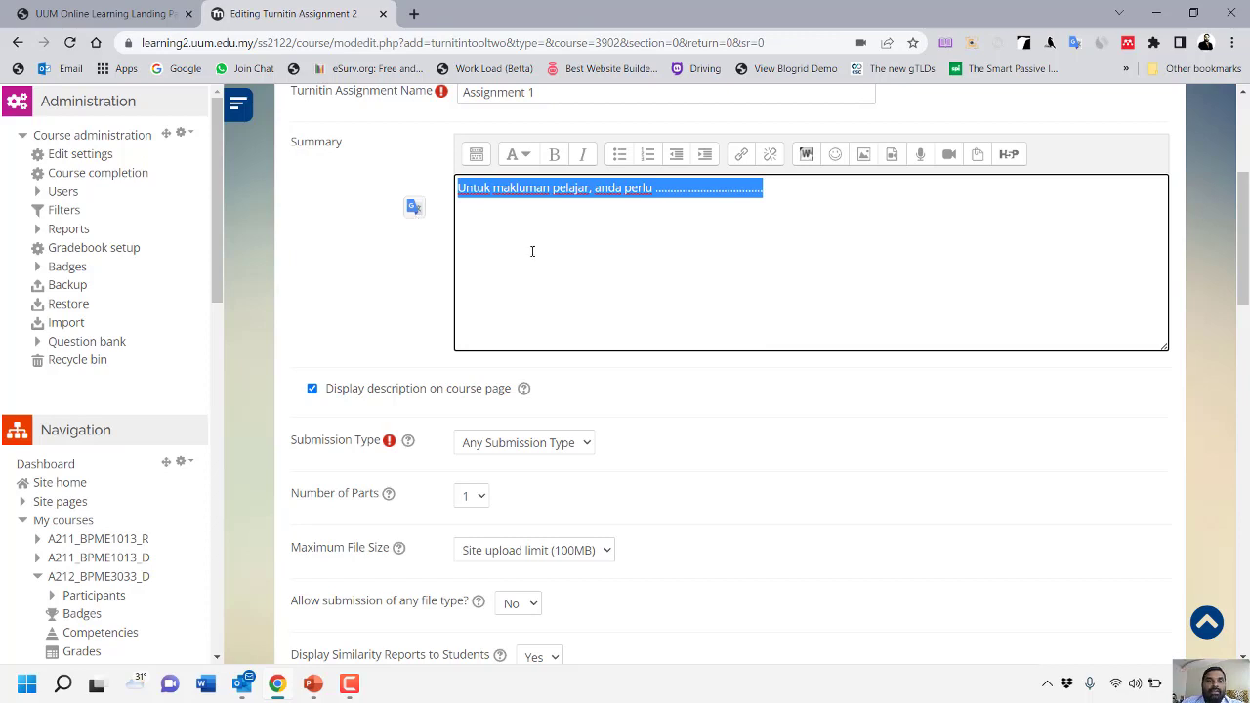
Read the help for the submission type and set it to File Upload.
scroll(532, 251, "down", 2)
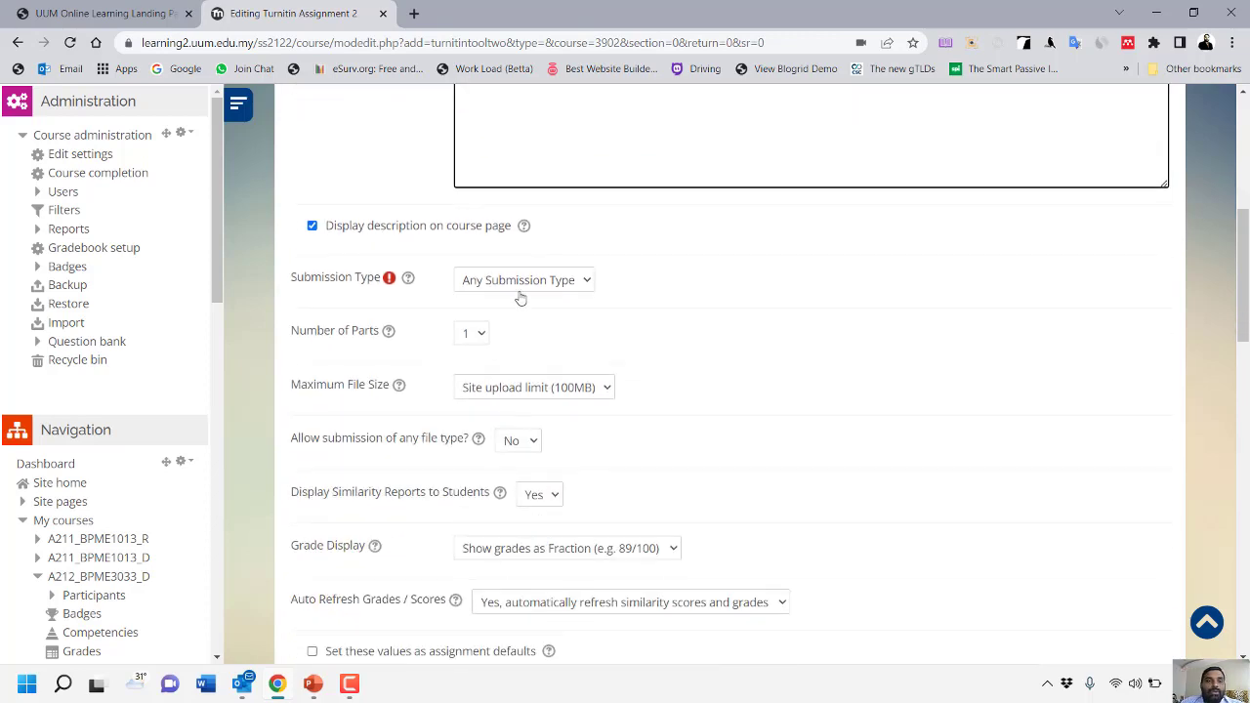
left_click(408, 281)
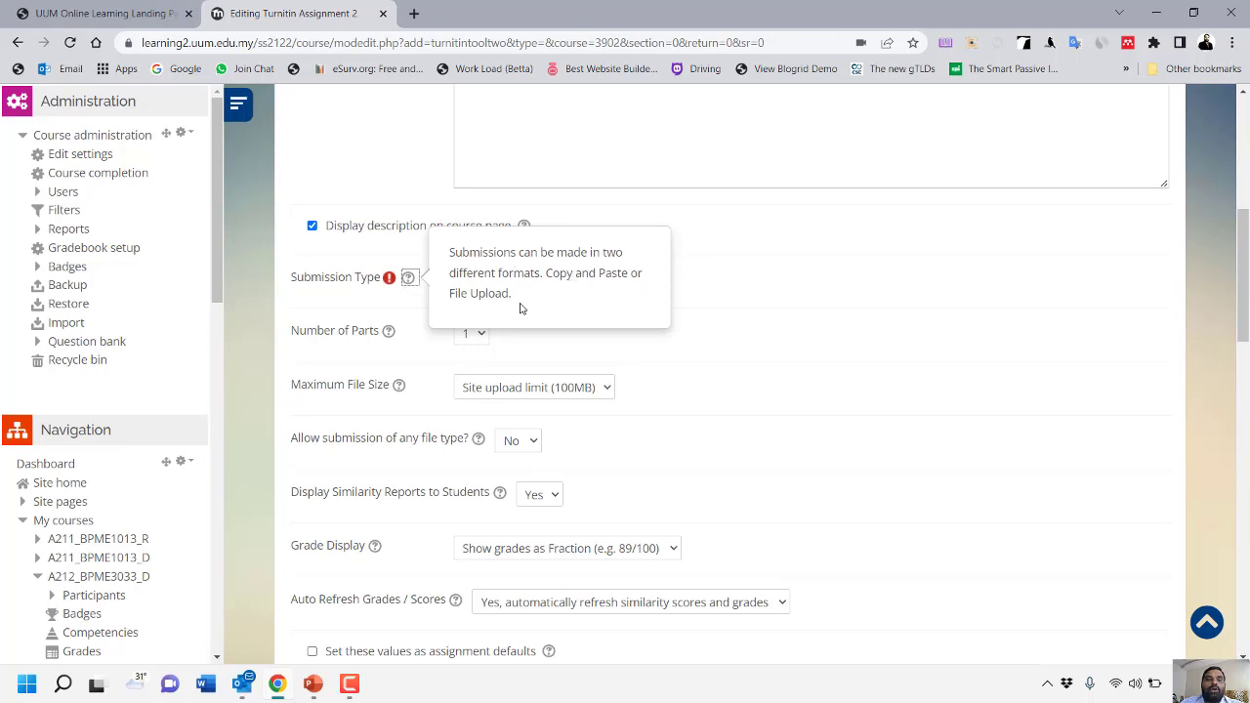
left_click(545, 329)
left_click(558, 282)
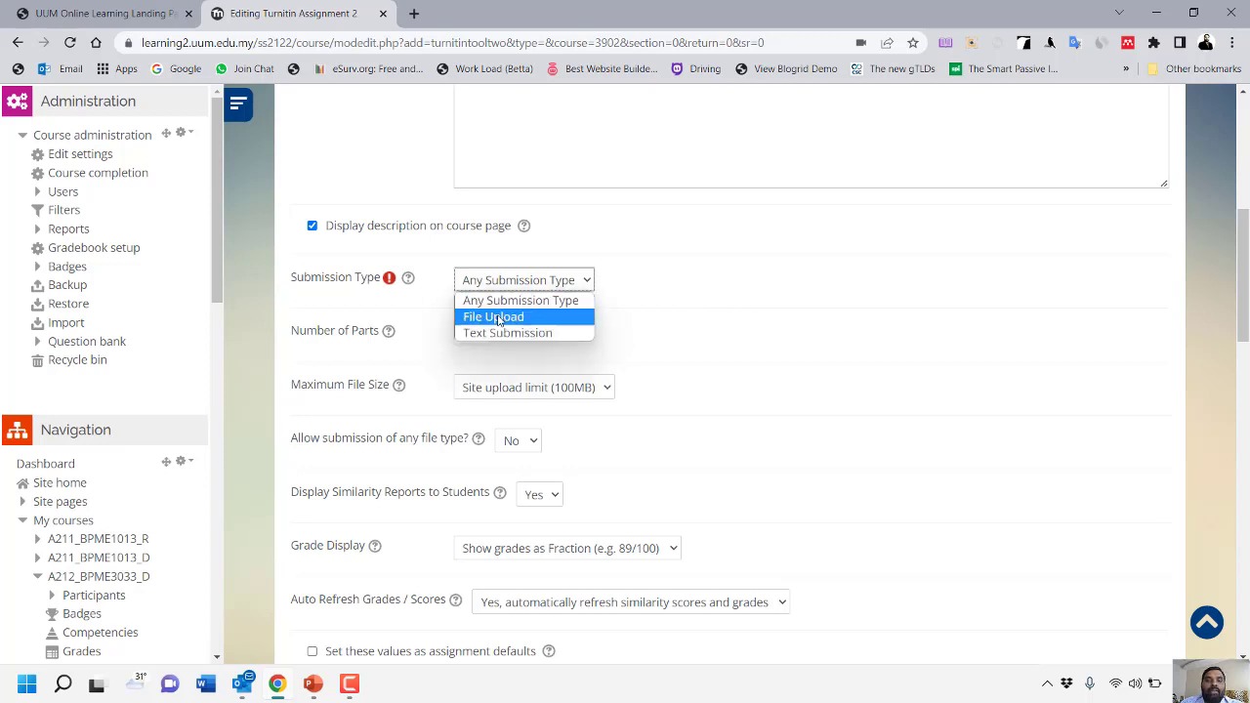
left_click(498, 318)
left_click(502, 284)
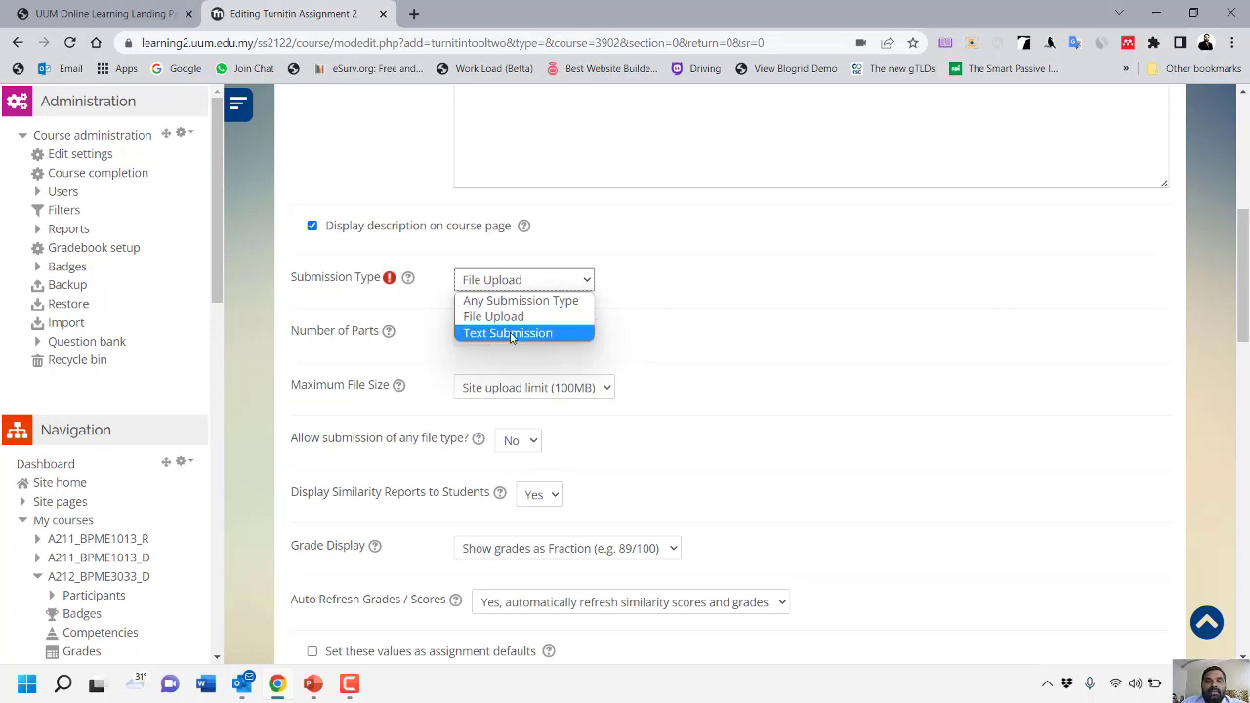
left_click(497, 318)
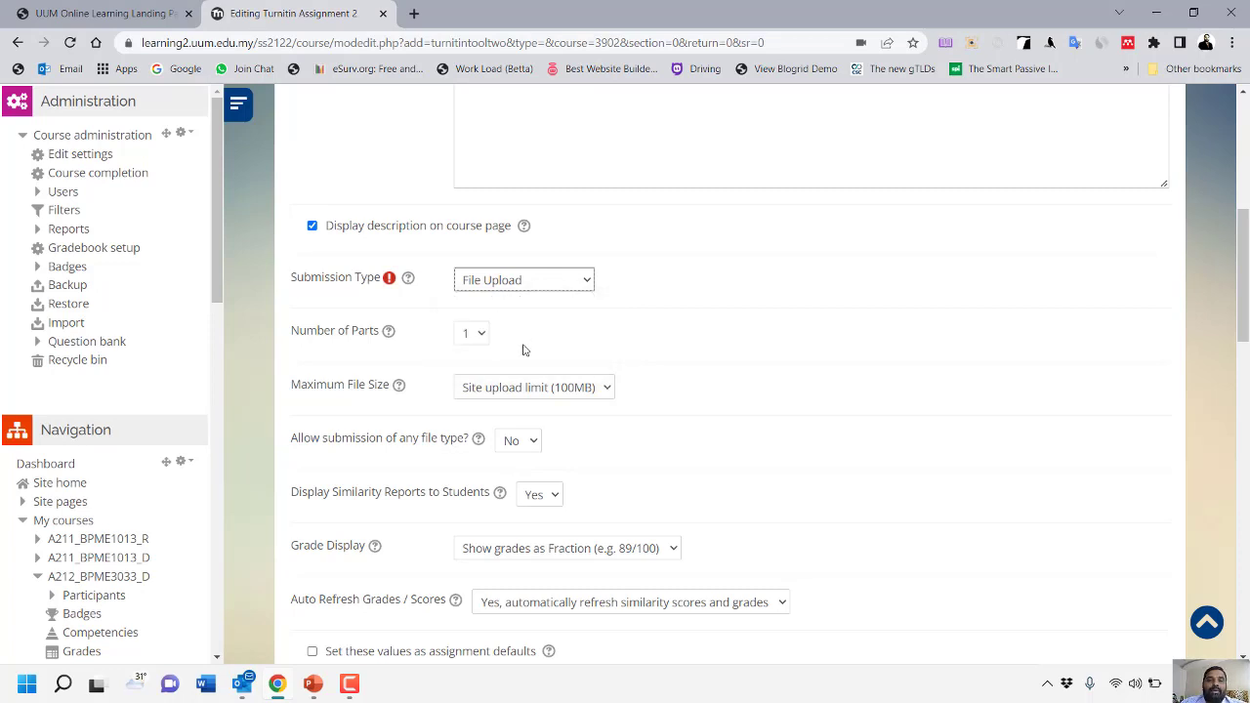
Check the choices for the number of parts, keeping 1, and set the maximum file size to 100MB.
left_click(469, 337)
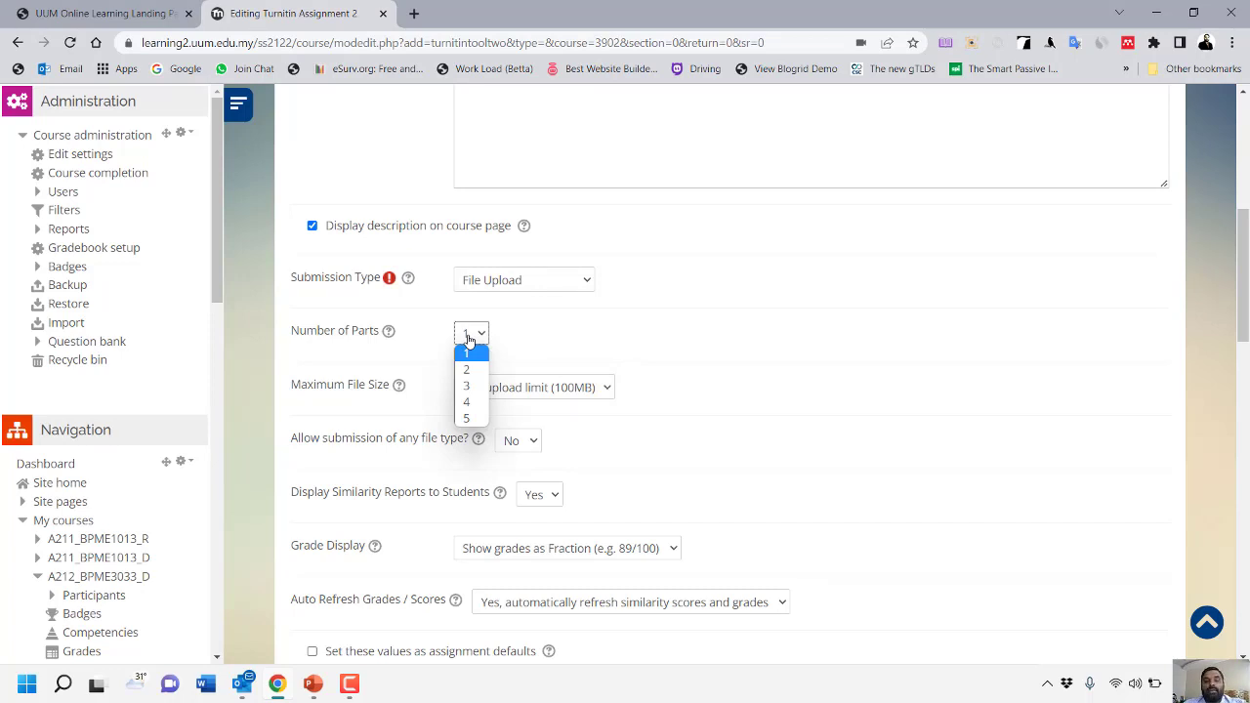
left_click(712, 342)
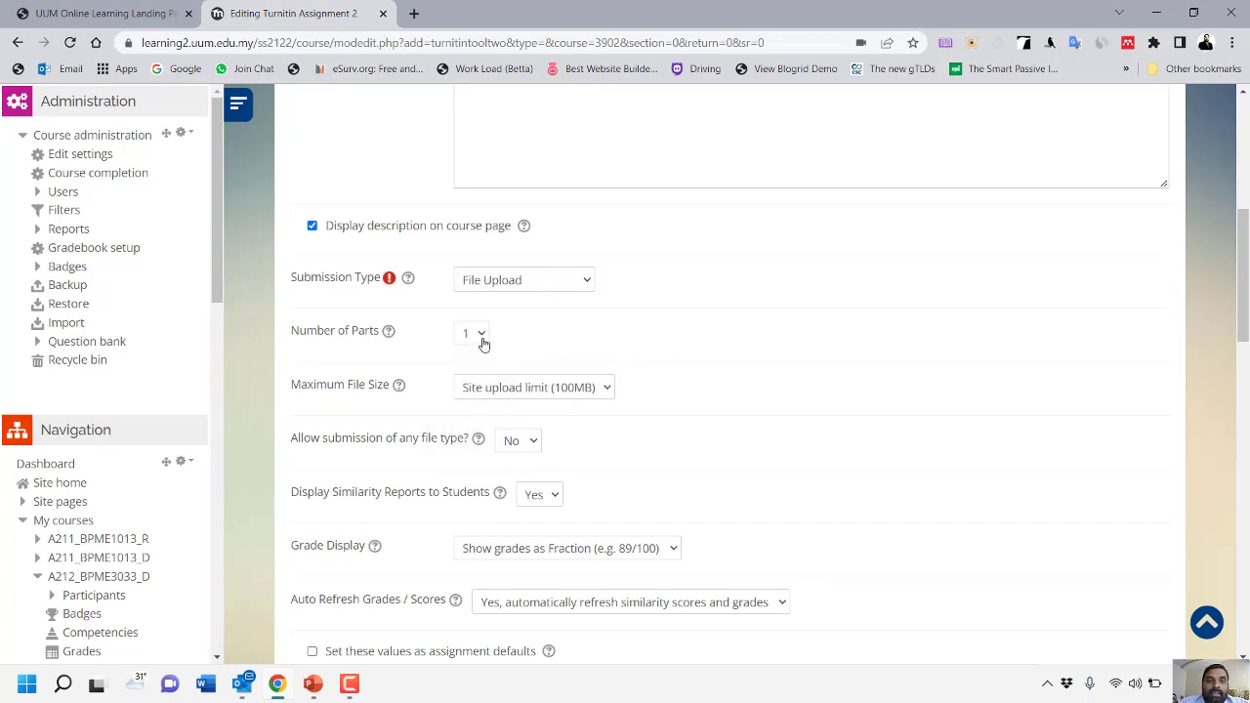
left_click(562, 396)
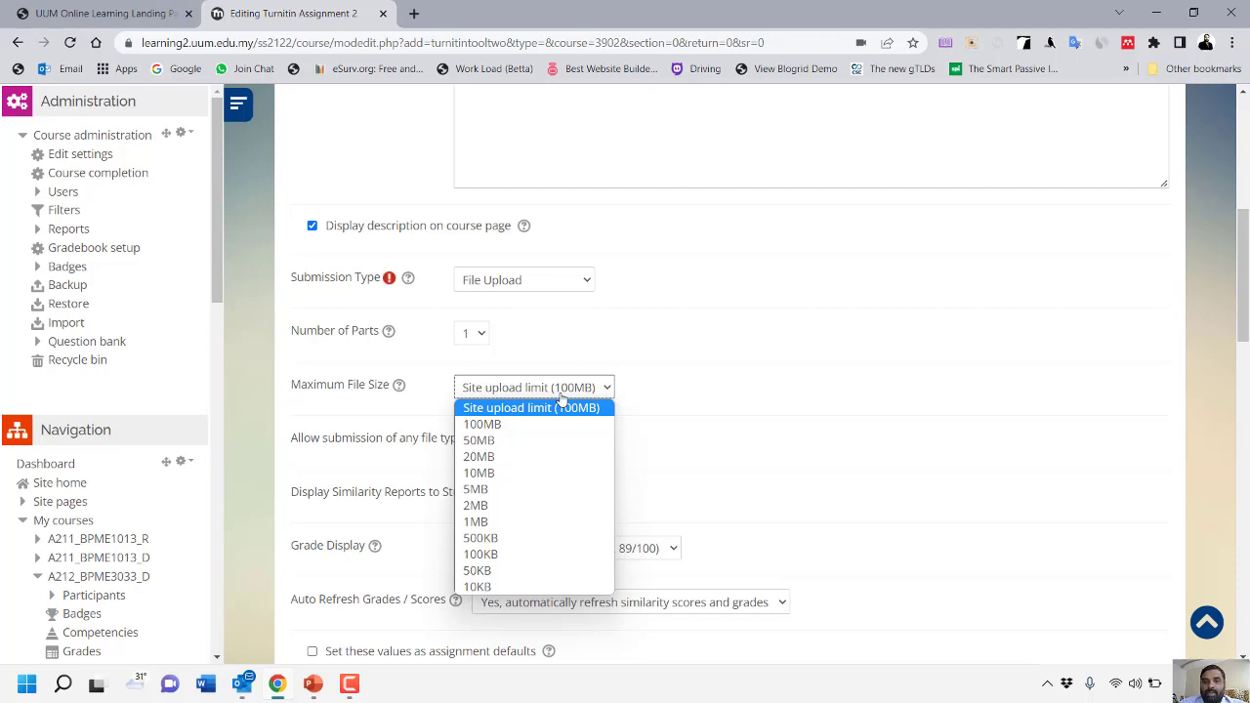
left_click(476, 426)
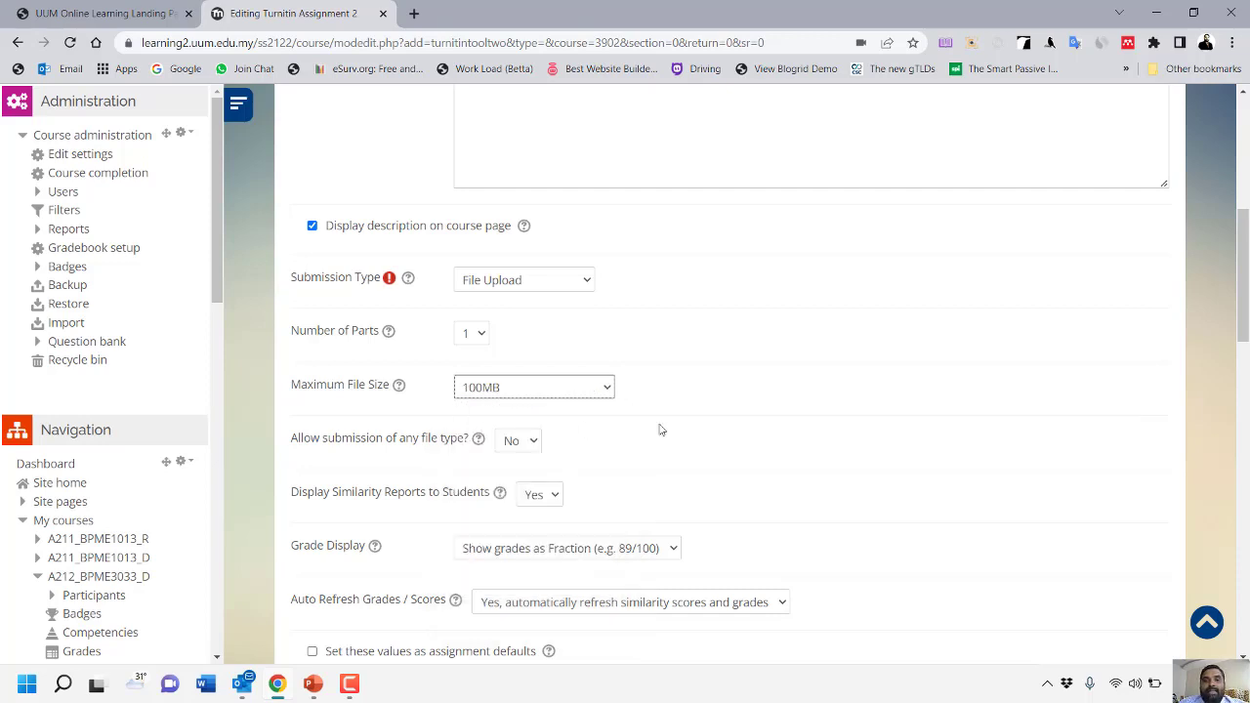
Check the choices and read the help for allowing submission of any file type, keeping No.
scroll(731, 430, "down", 1)
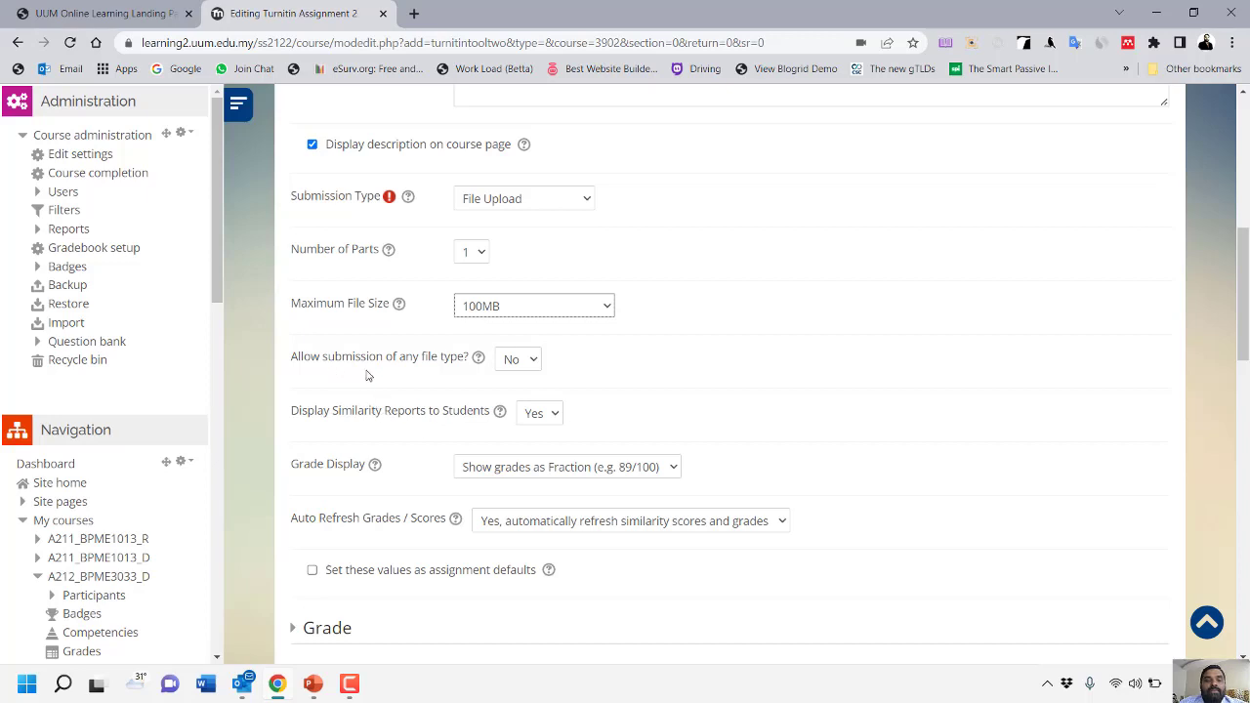
left_click(517, 363)
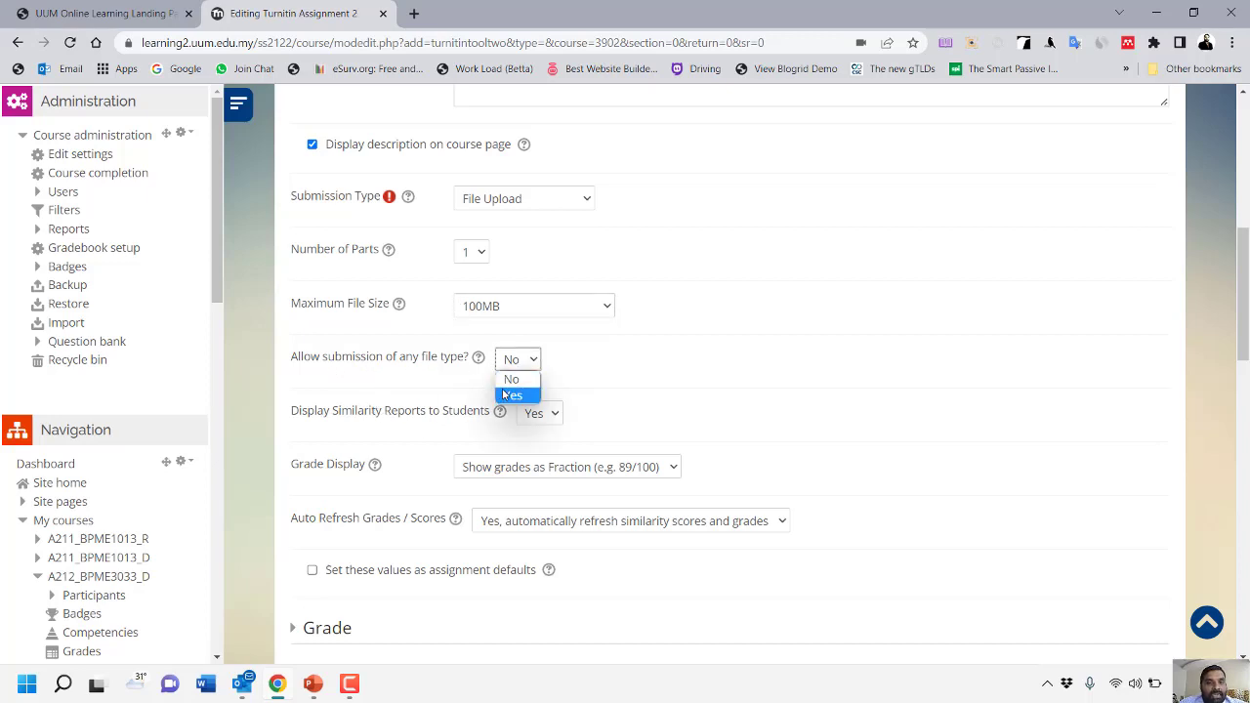
left_click(400, 385)
left_click(519, 362)
left_click(479, 357)
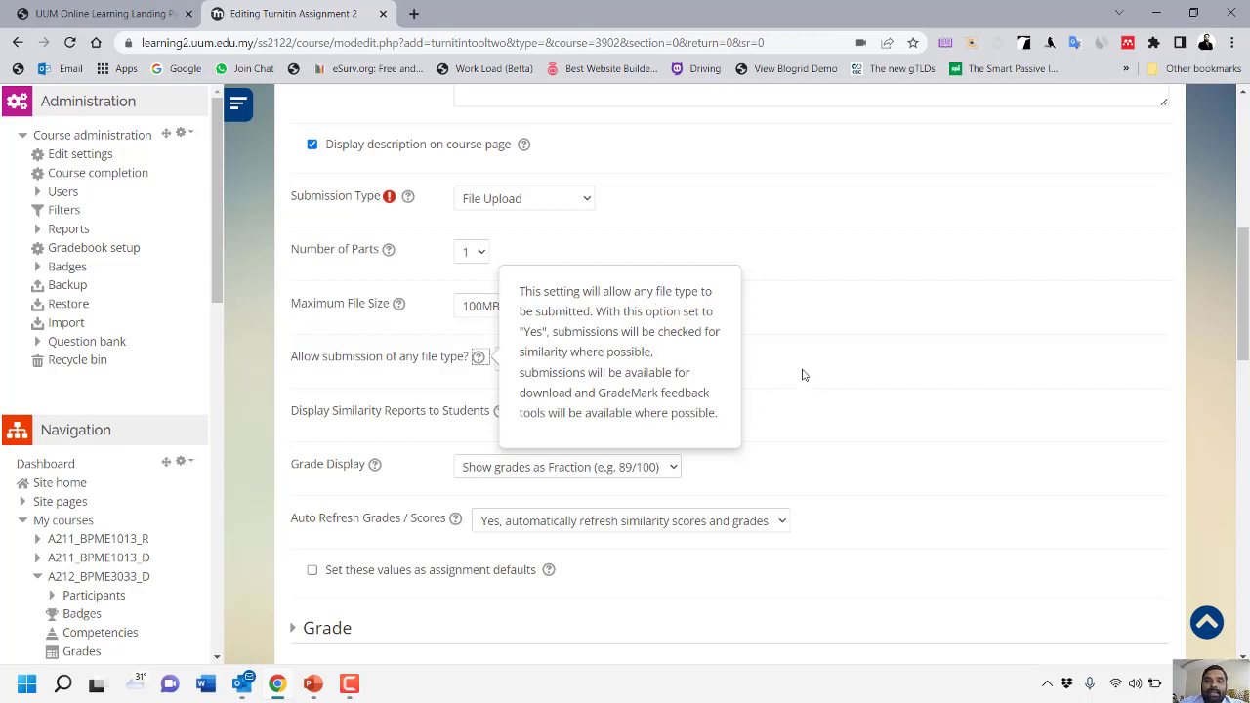
left_click(401, 401)
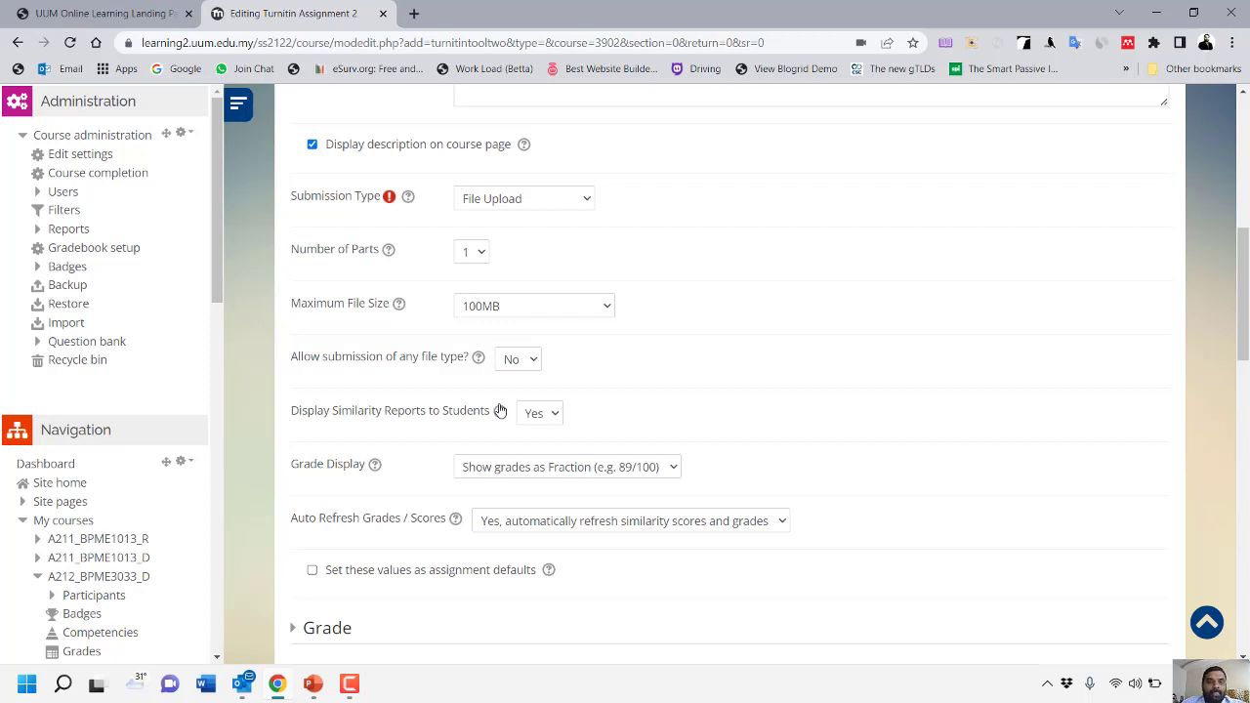
Keep Auto Refresh Grades / Scores set to automatically refresh similarity scores and grades.
scroll(501, 410, "down", 1)
scroll(505, 494, "down", 1)
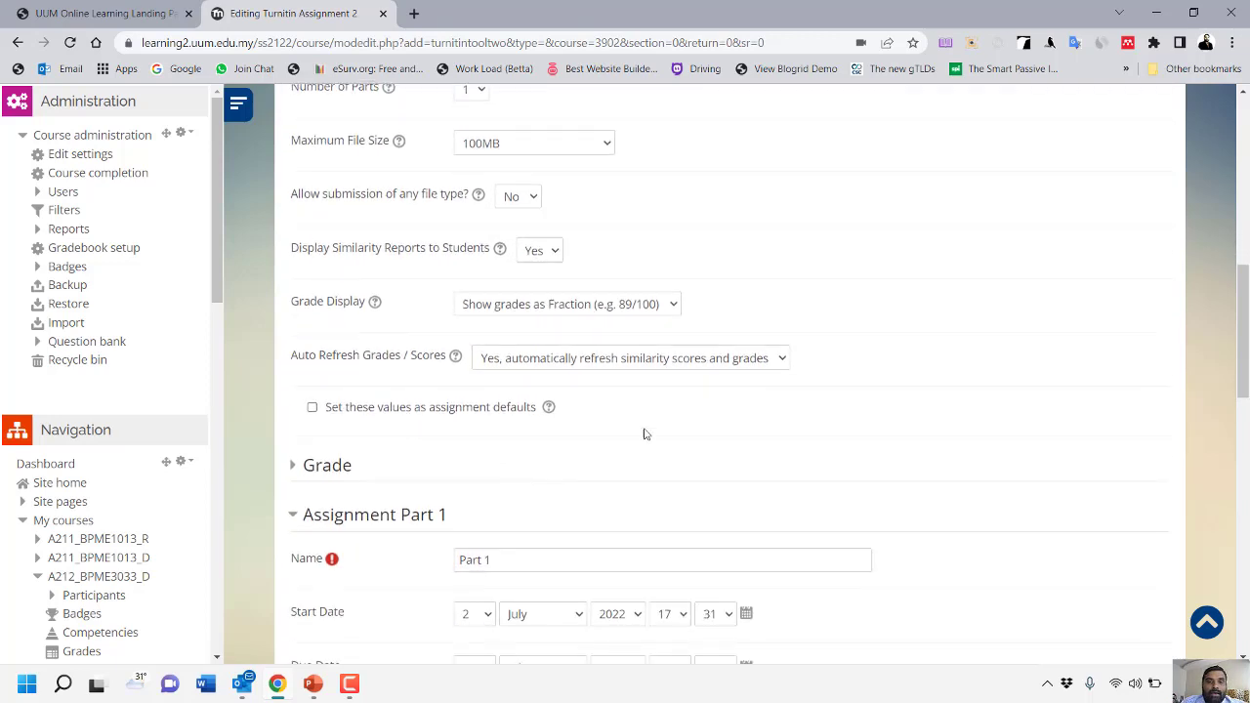
left_click(564, 372)
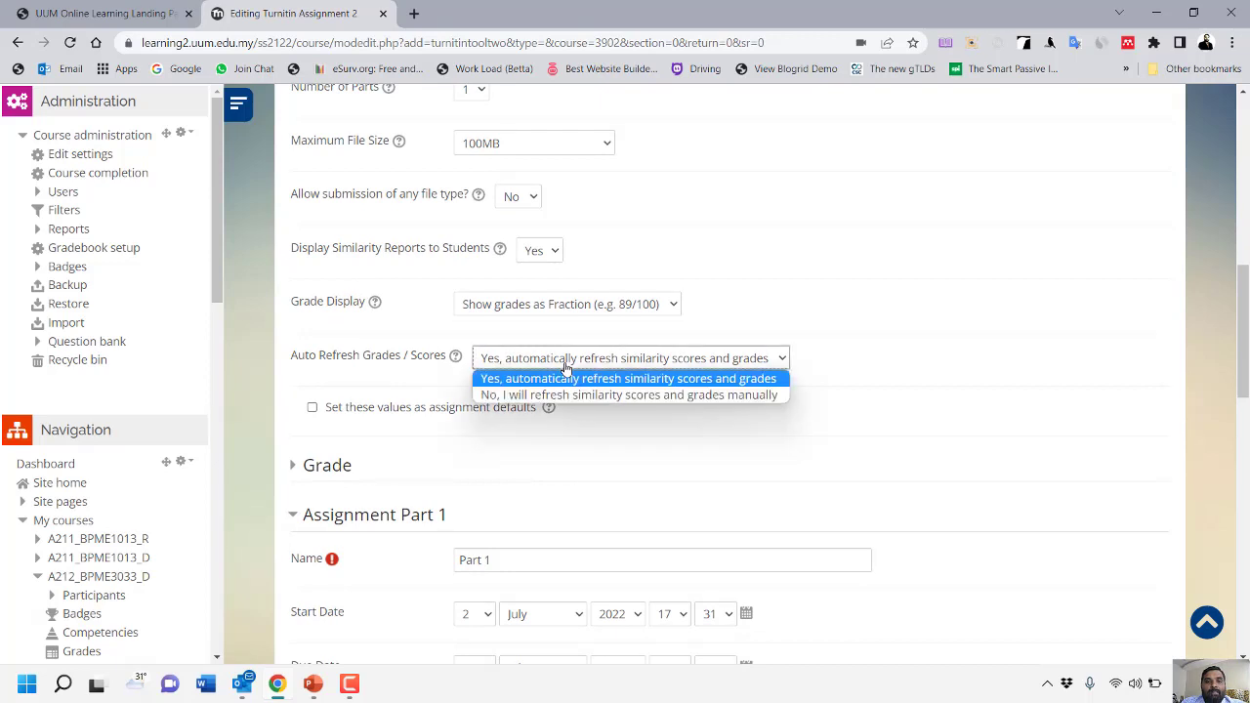
left_click(729, 381)
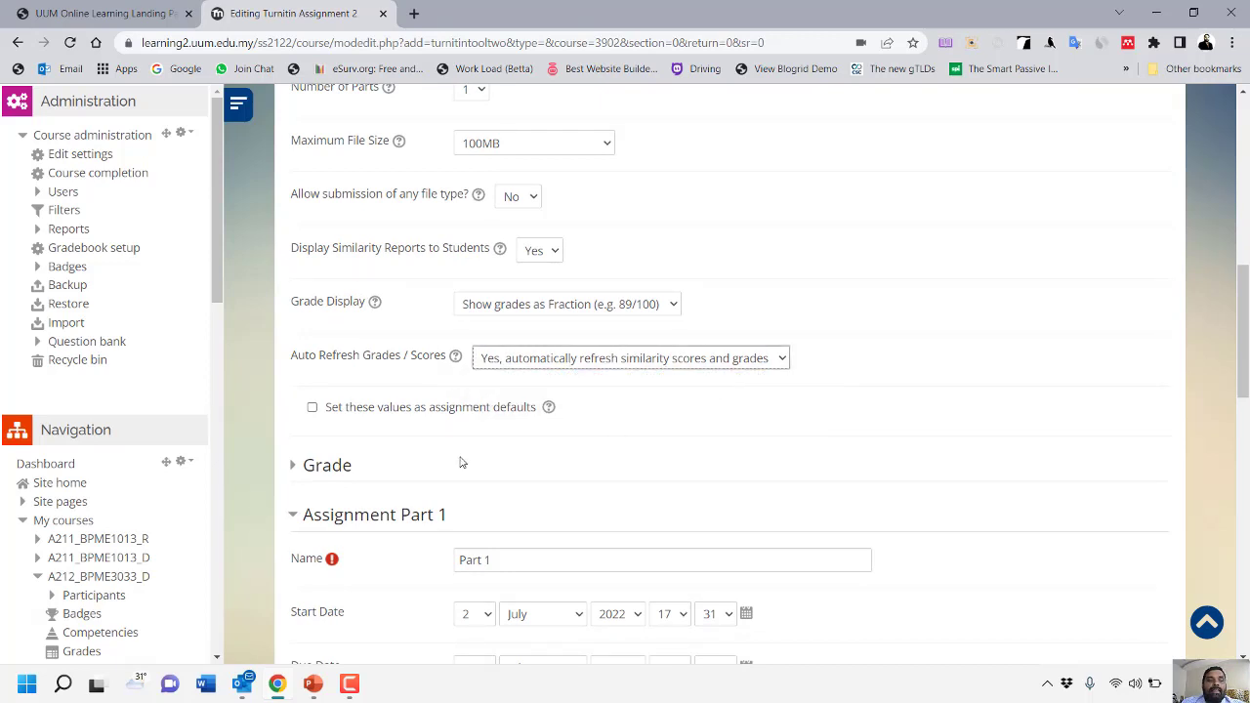
Rename assignment part 1 as "Assignment 1" and check the day choices for its due date.
scroll(460, 457, "down", 1)
scroll(433, 401, "down", 2)
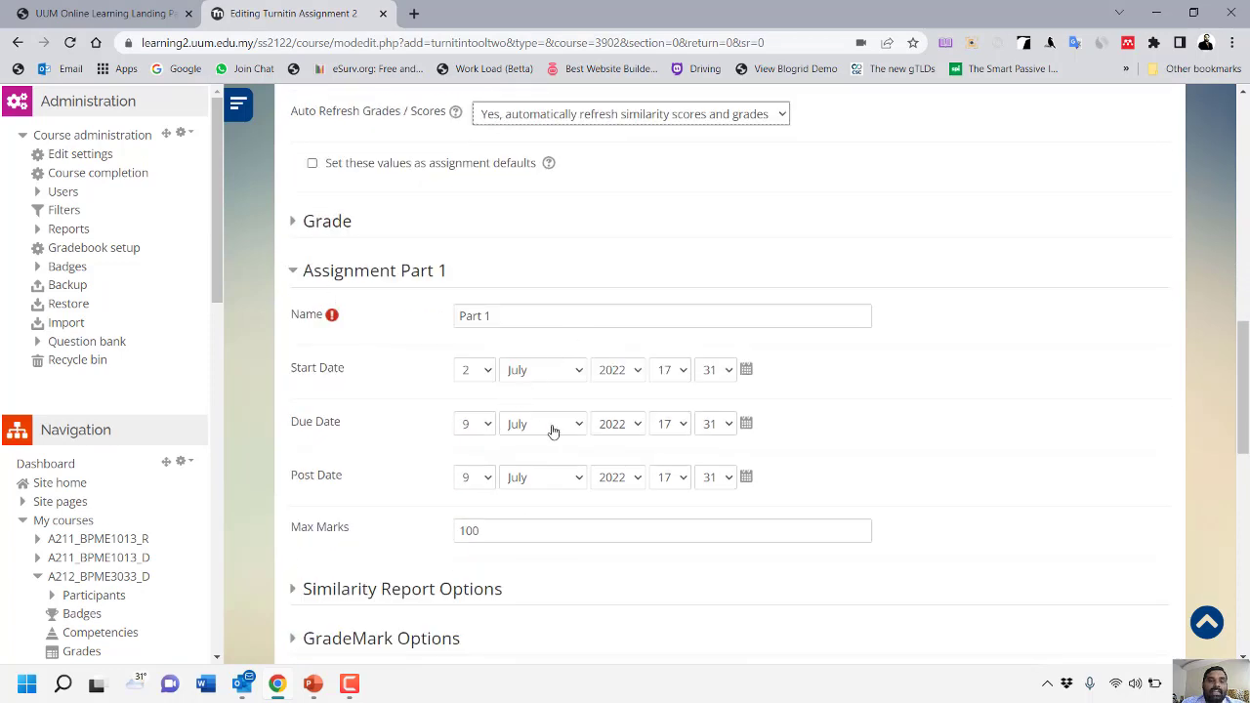
scroll(466, 272, "down", 1)
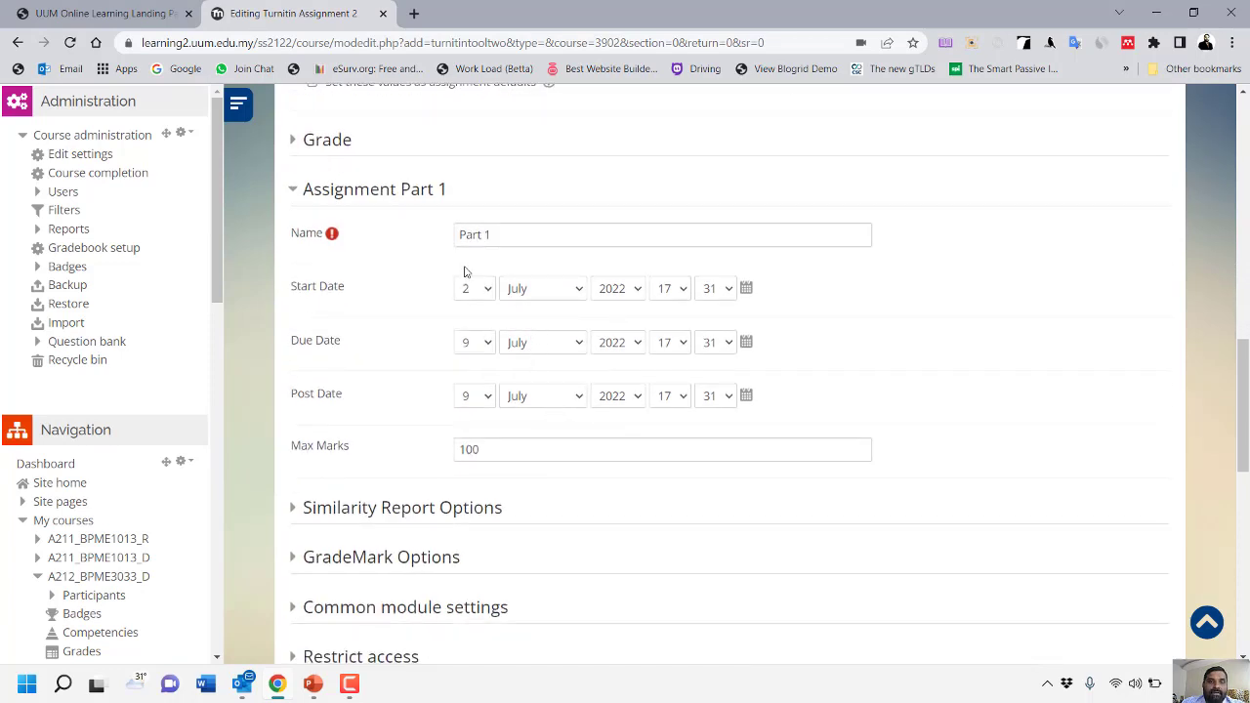
left_click(509, 235)
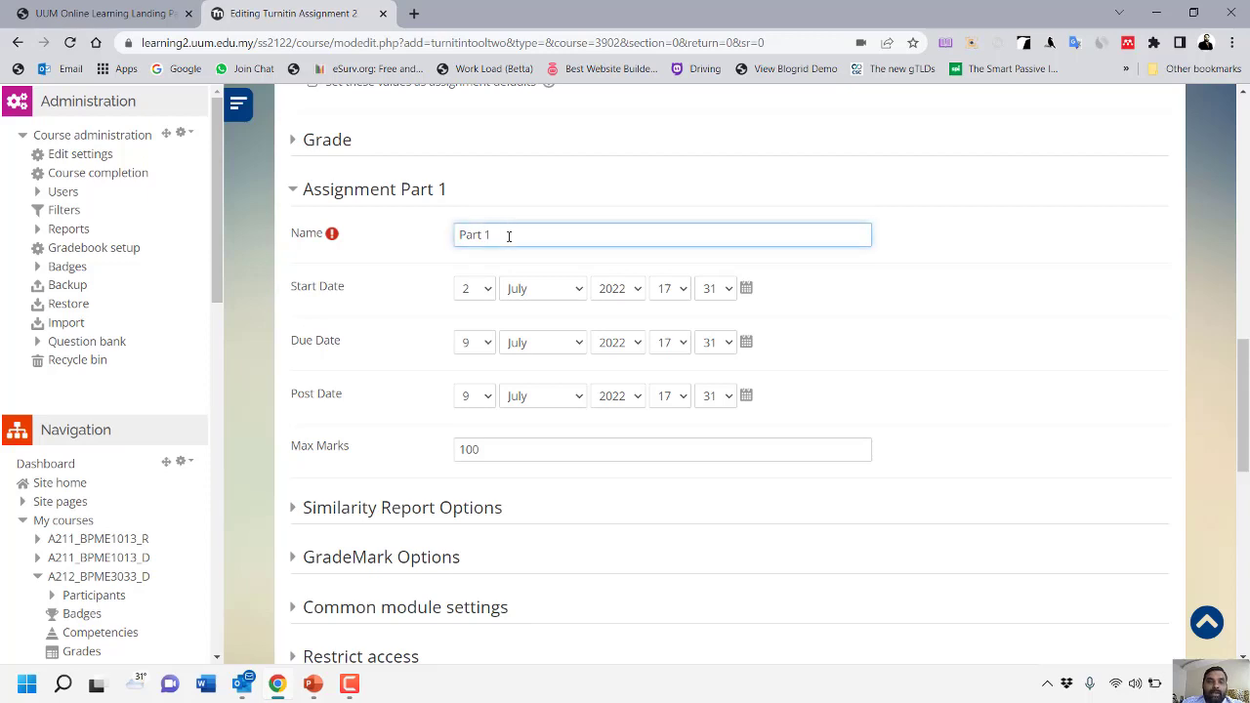
left_click_drag(509, 236, 423, 241)
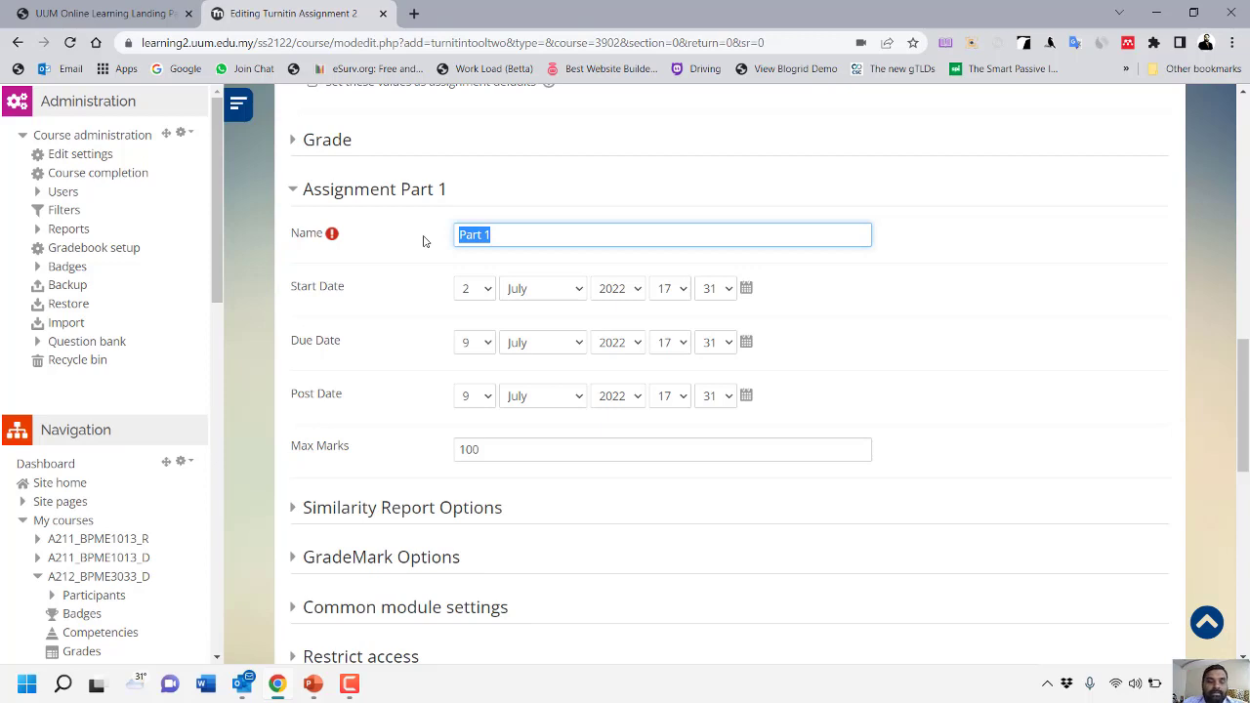
type("Assign")
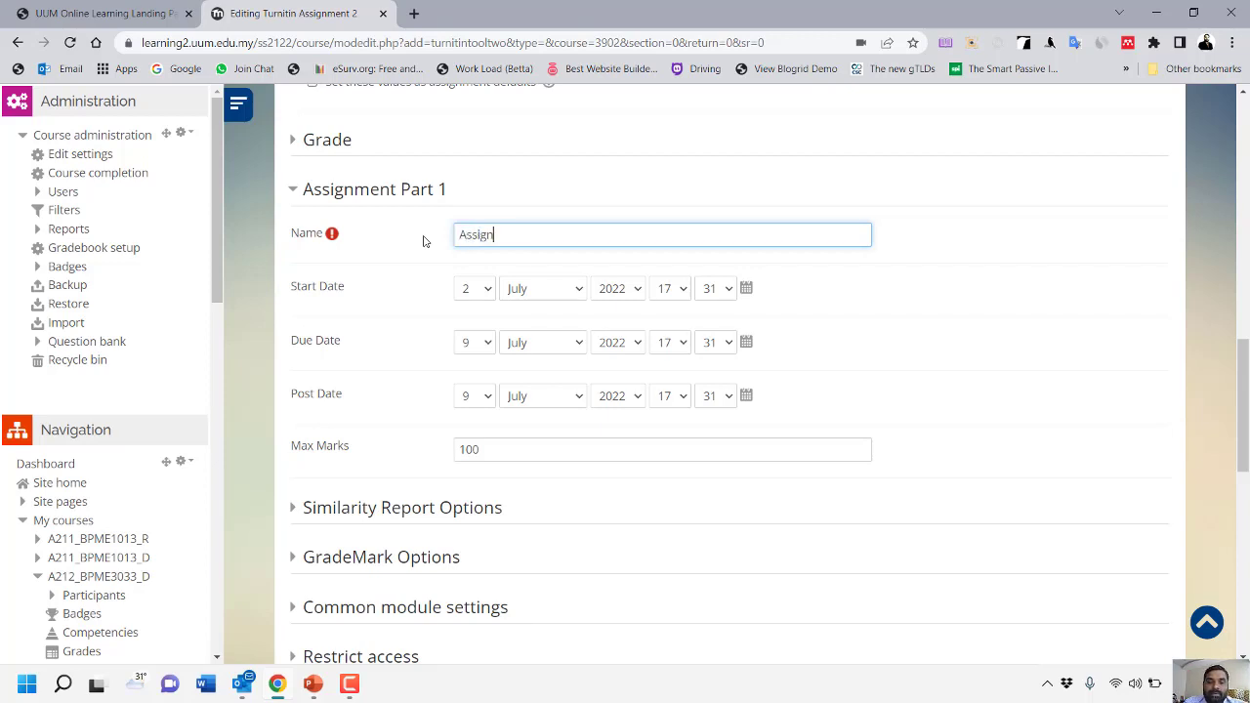
type("ment 1")
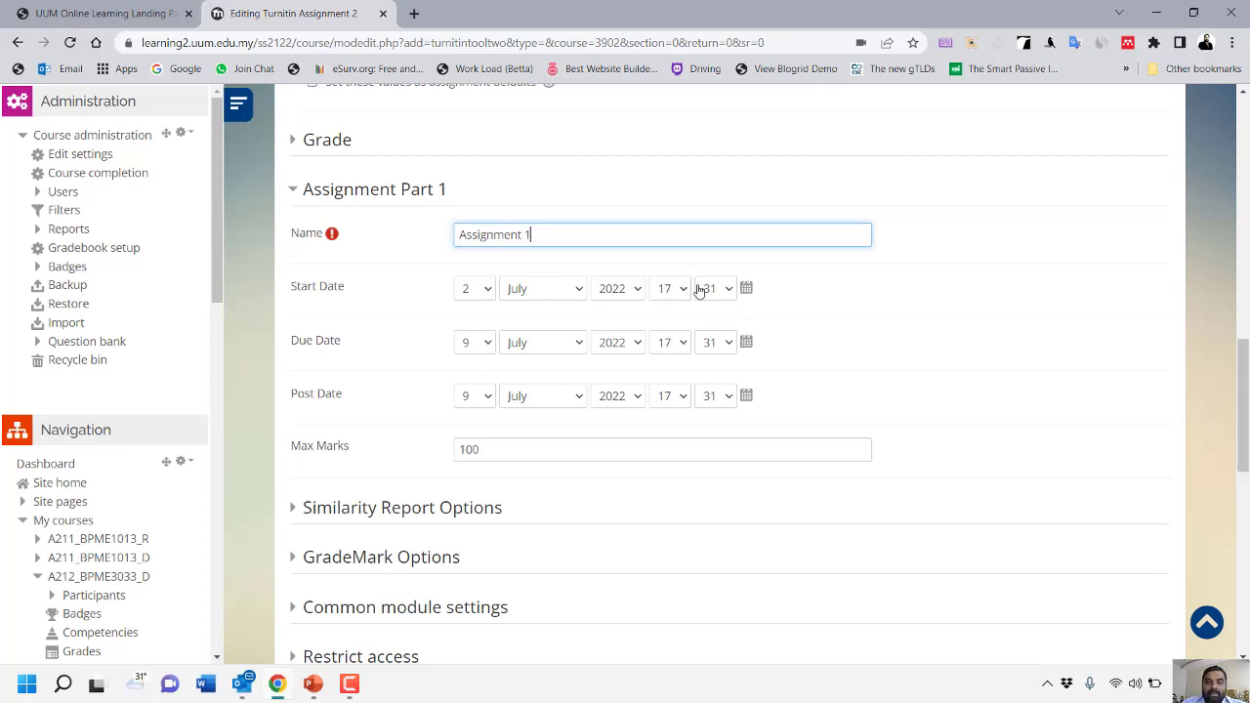
left_click(478, 344)
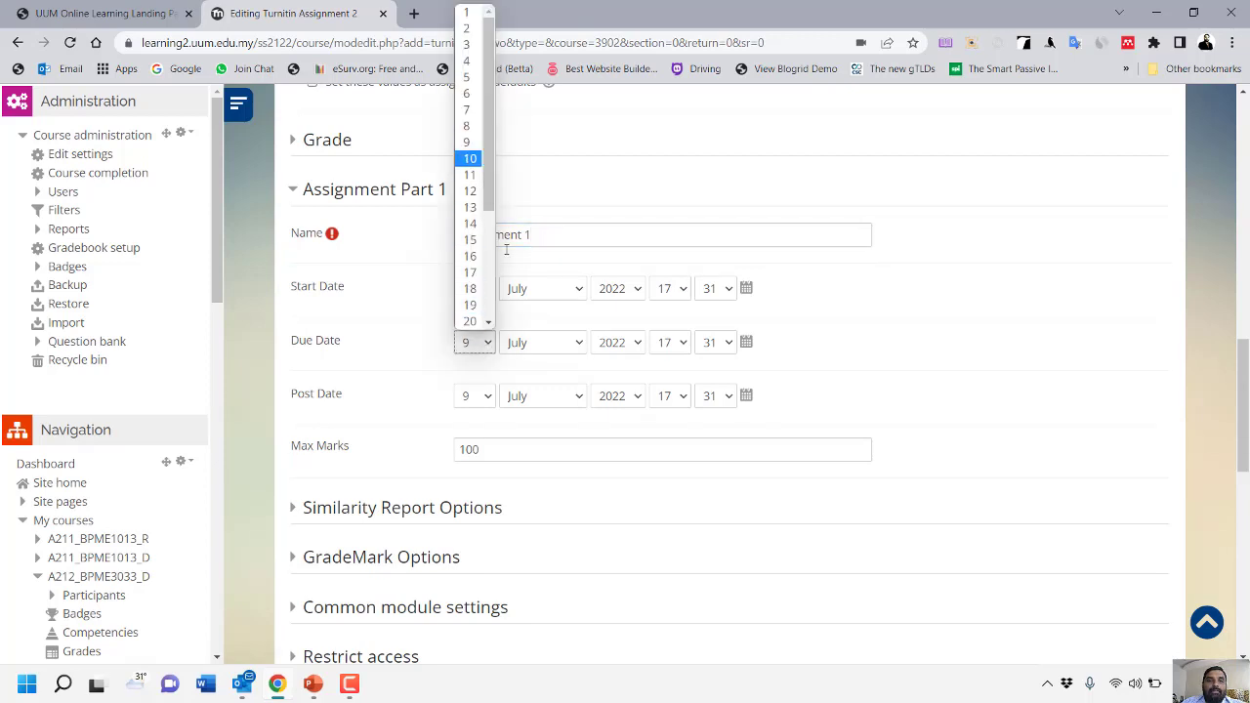
left_click(407, 355)
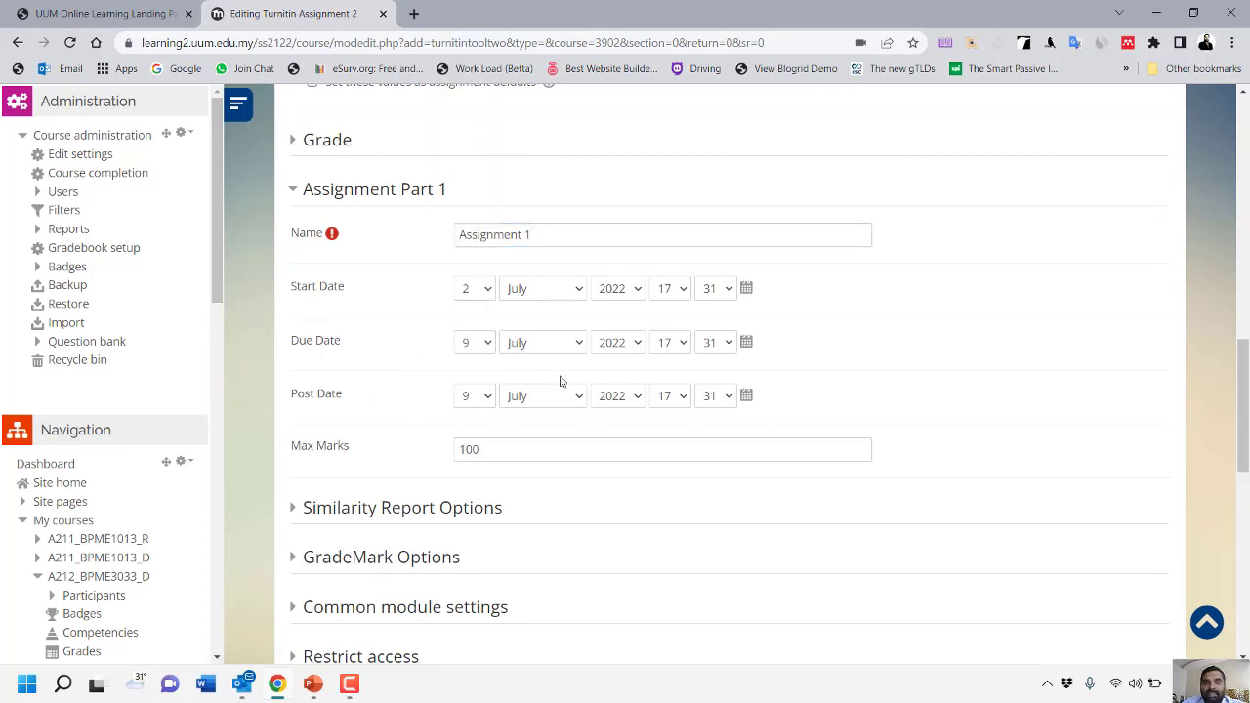
Expand the Similarity Report Options and check the choices for submissions after the due date, keeping No.
scroll(464, 401, "down", 2)
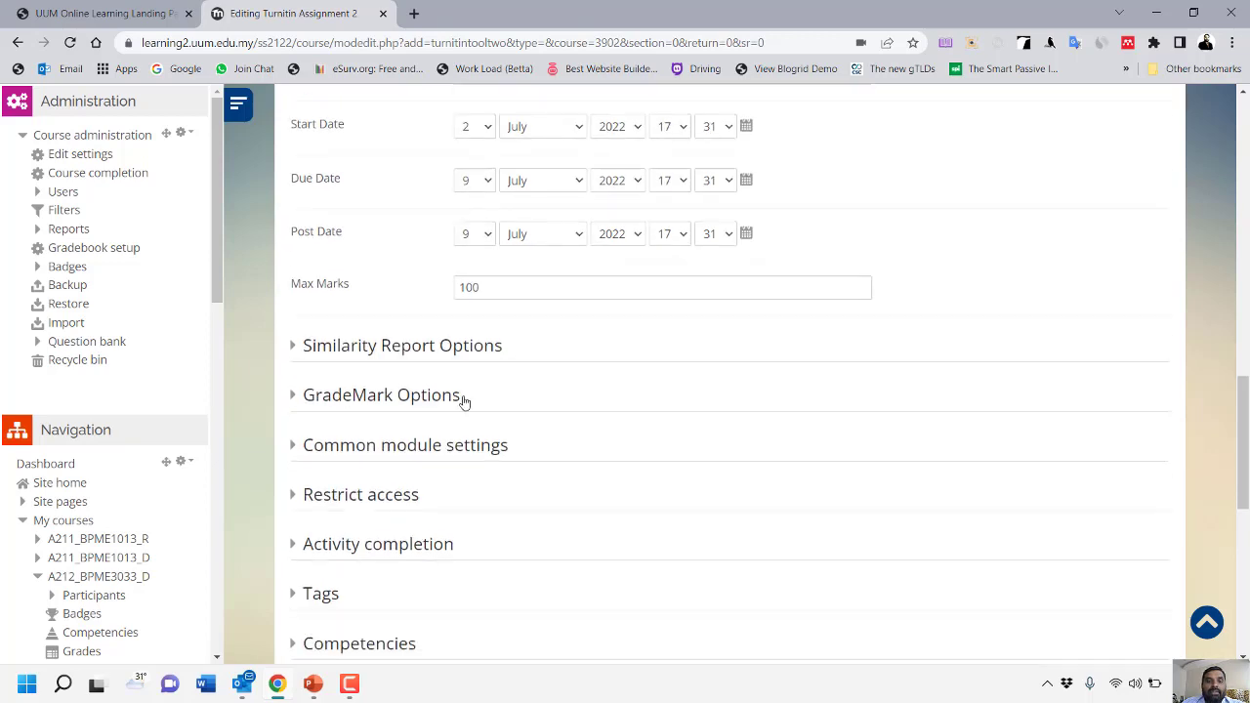
left_click(418, 348)
scroll(690, 398, "down", 1)
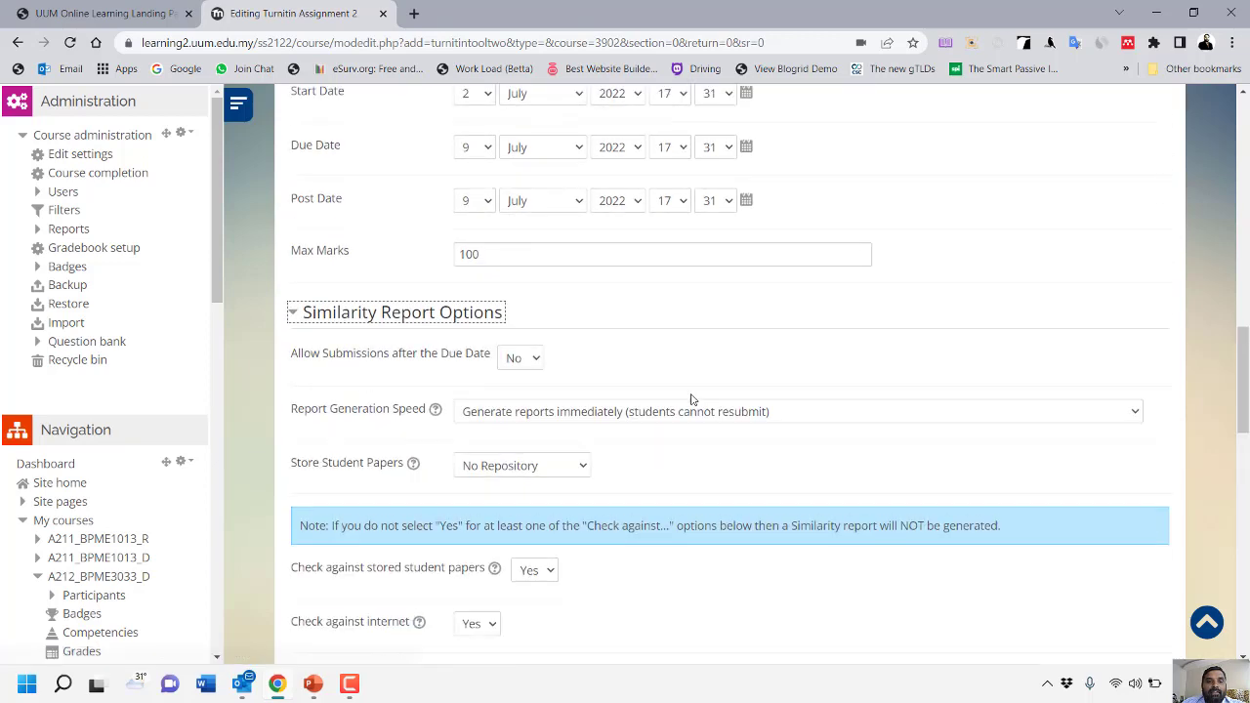
scroll(691, 399, "down", 1)
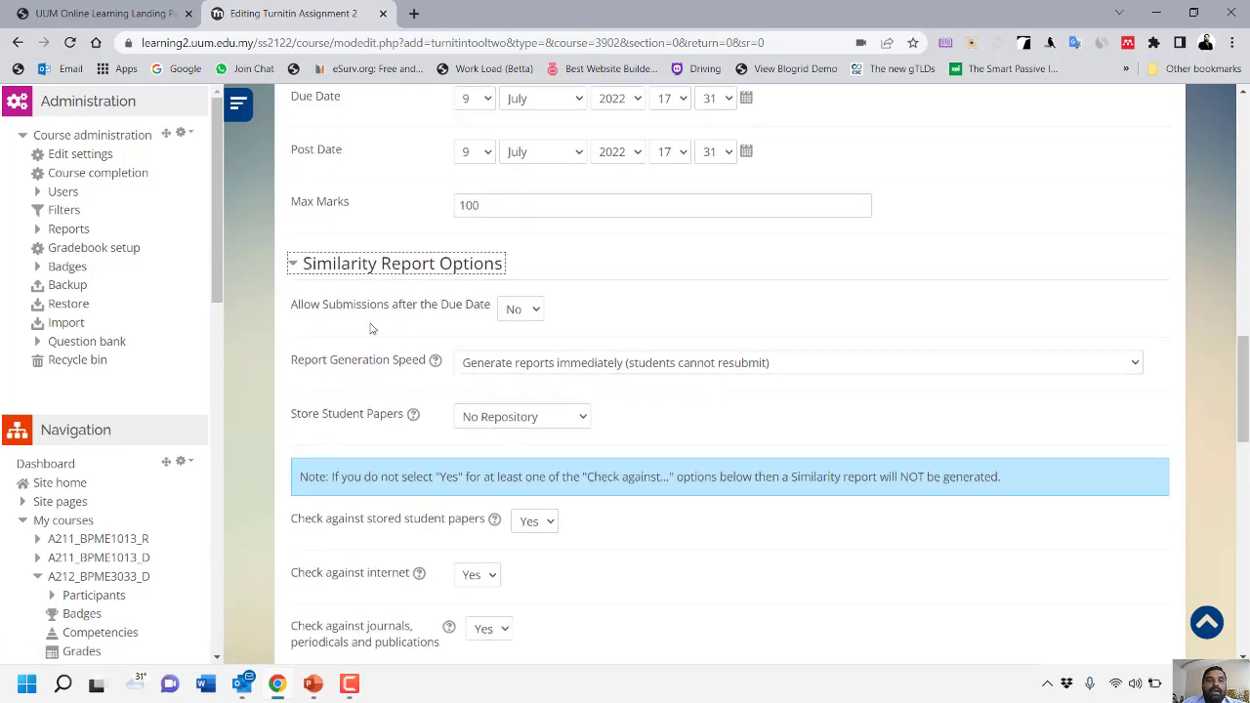
left_click(521, 315)
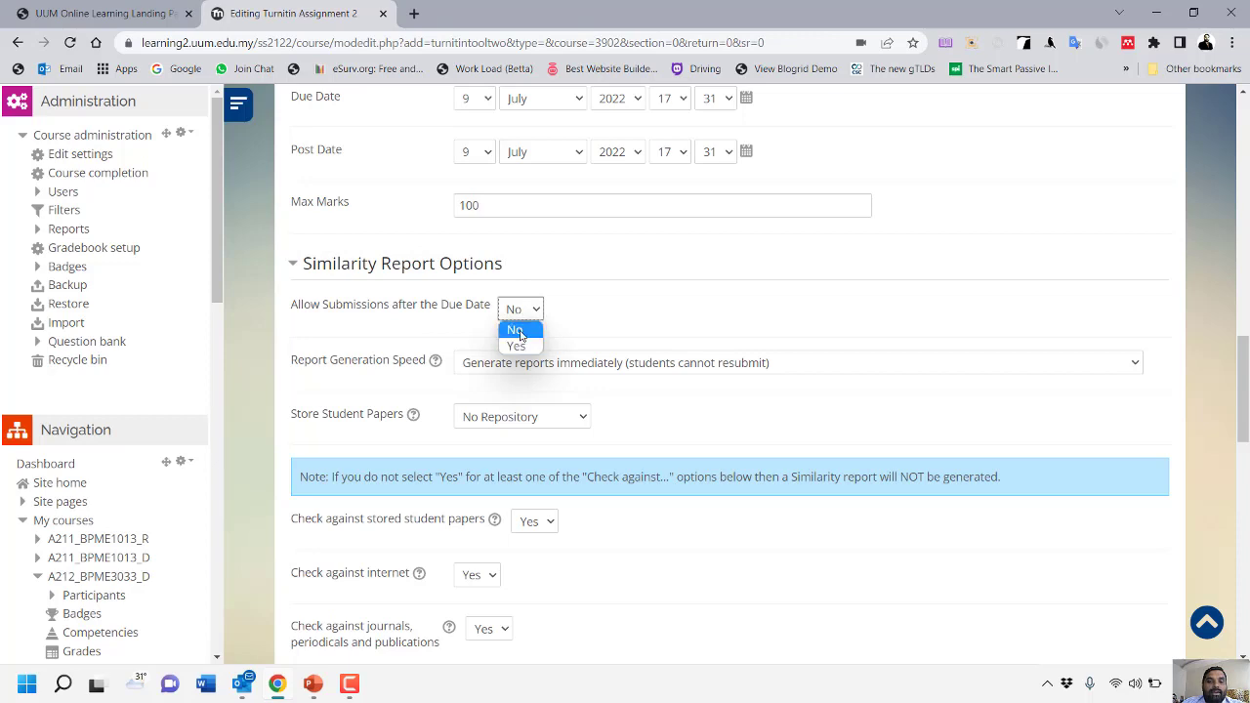
left_click(626, 300)
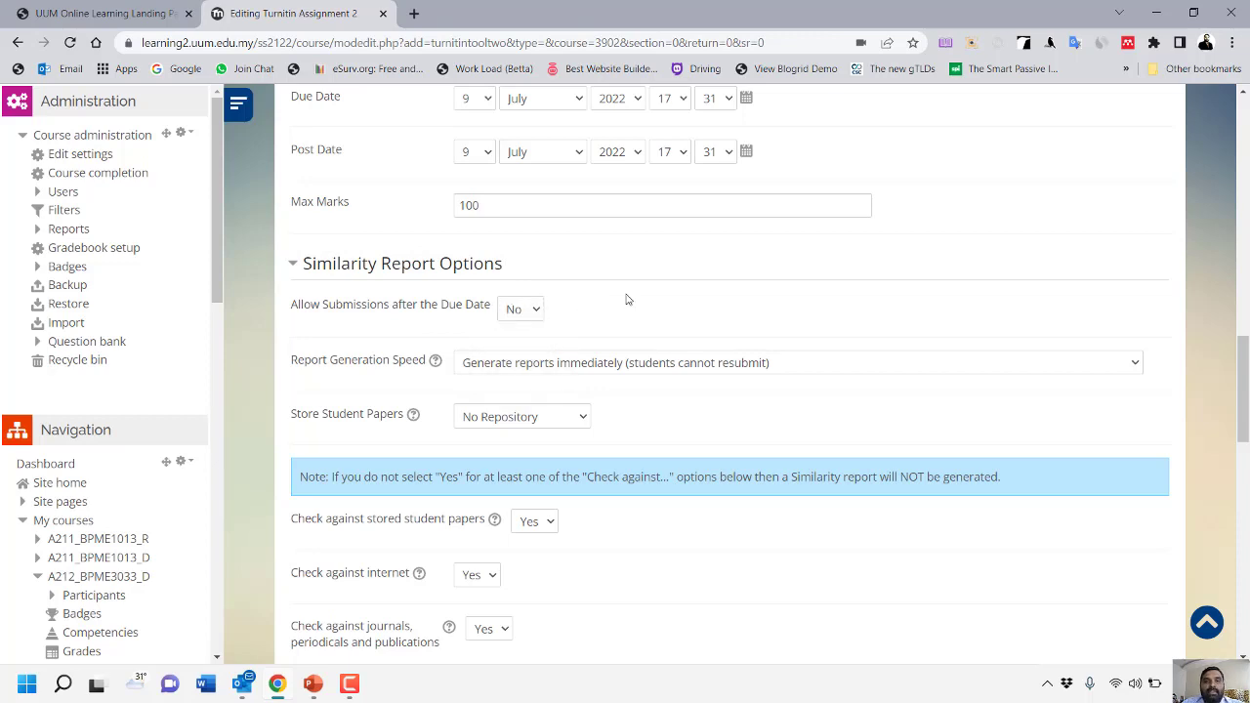
Set the time of the part's due date to 23:59.
scroll(628, 300, "up", 3)
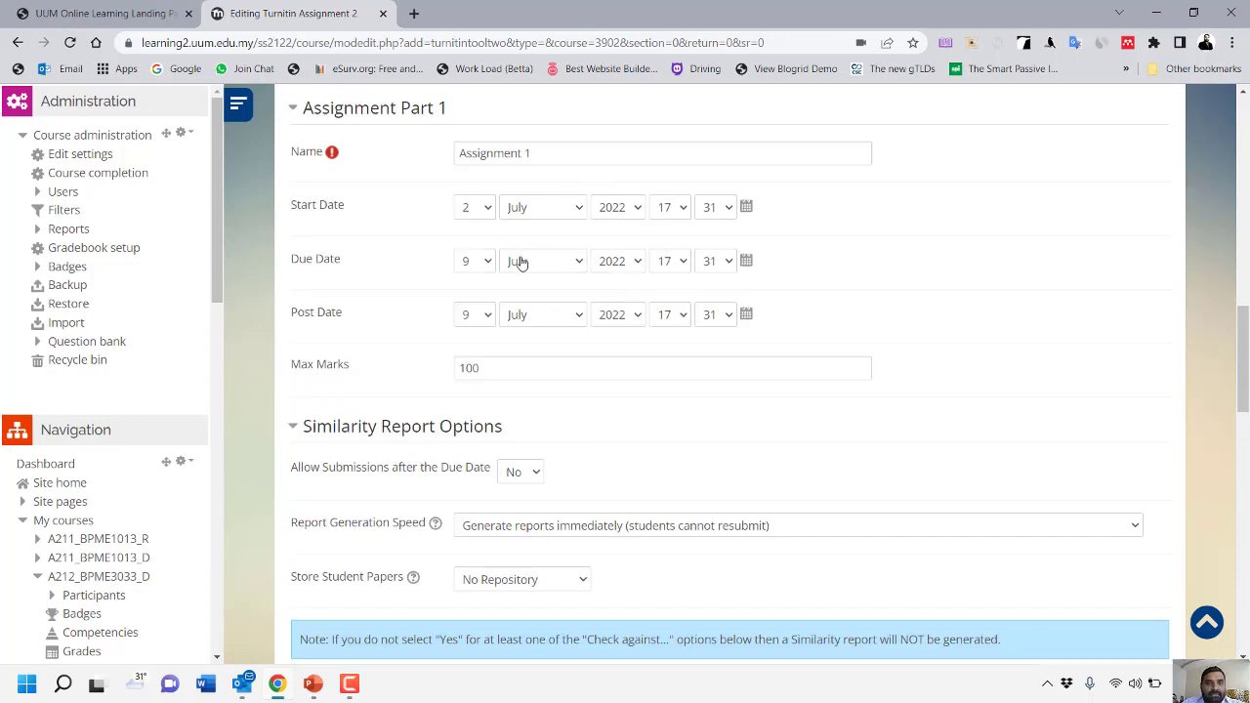
left_click(664, 264)
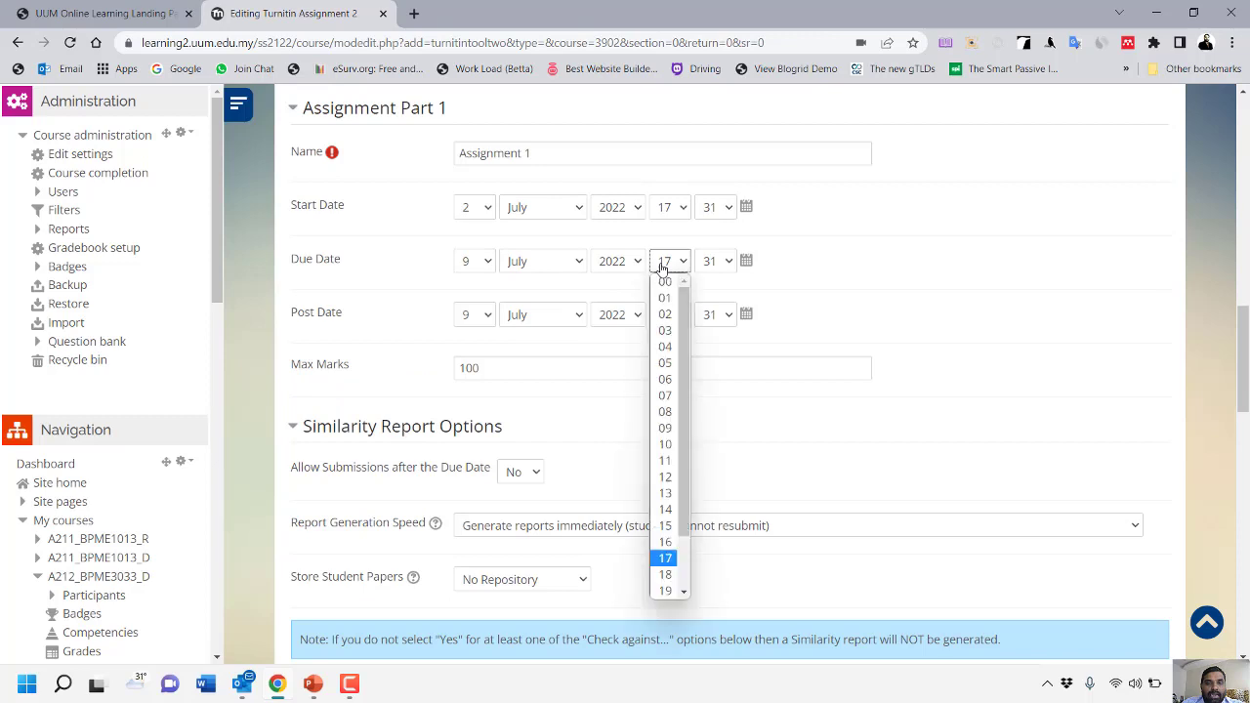
scroll(677, 545, "down", 1)
left_click(676, 591)
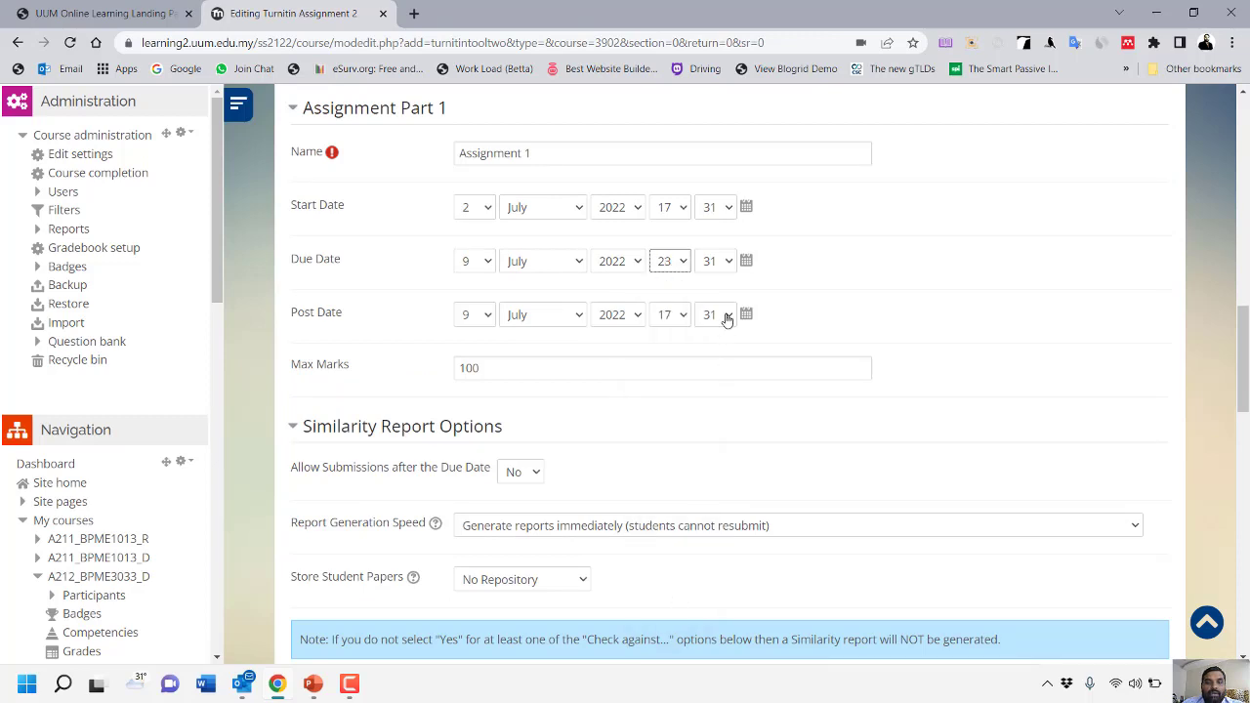
left_click(711, 264)
scroll(711, 459, "down", 5)
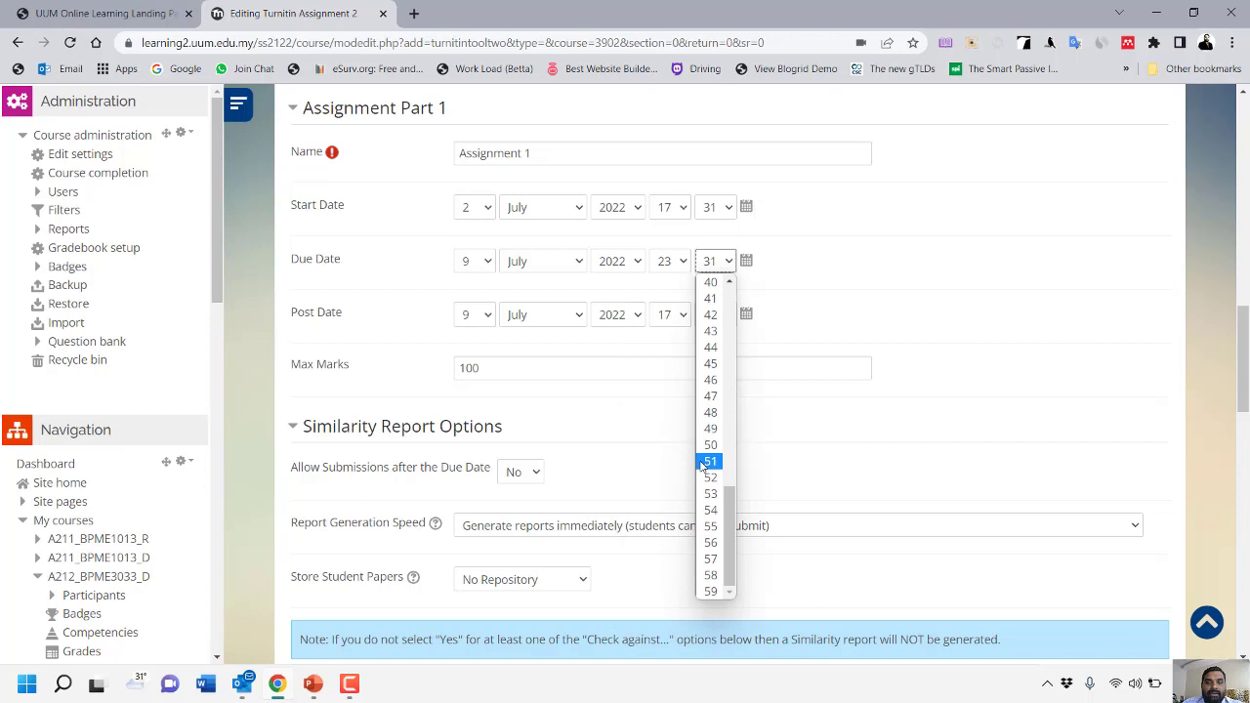
left_click(711, 591)
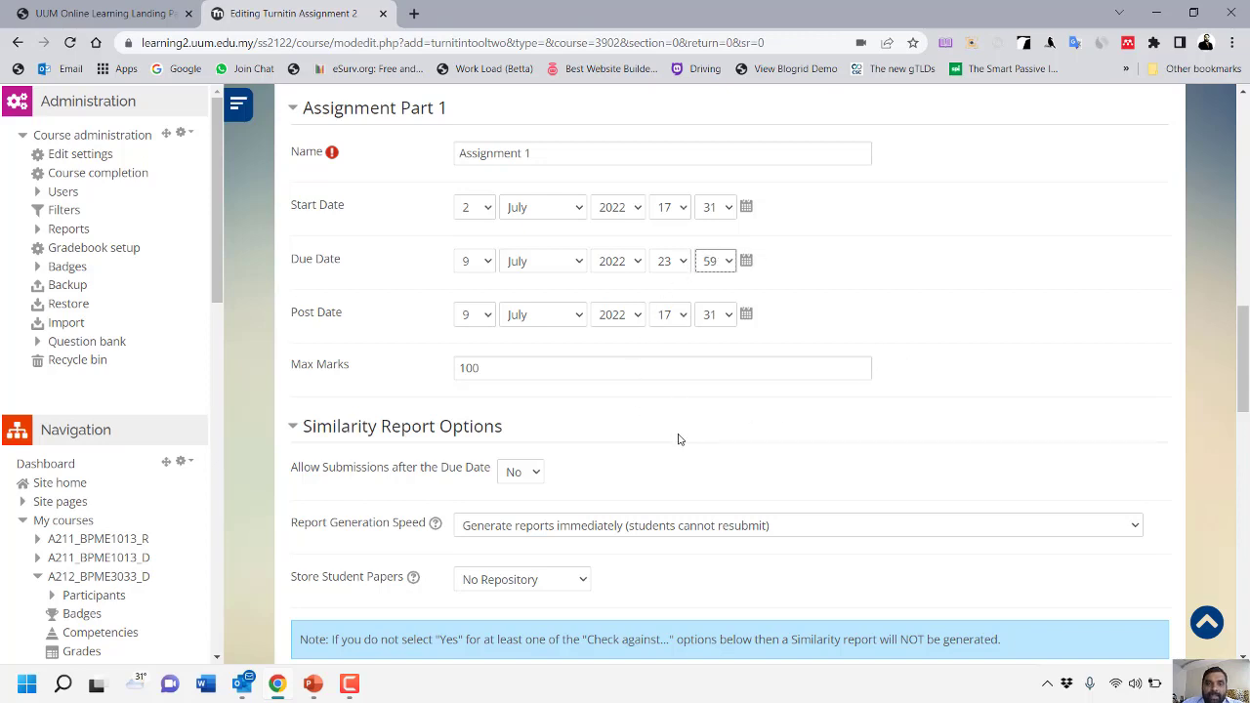
scroll(680, 440, "down", 1)
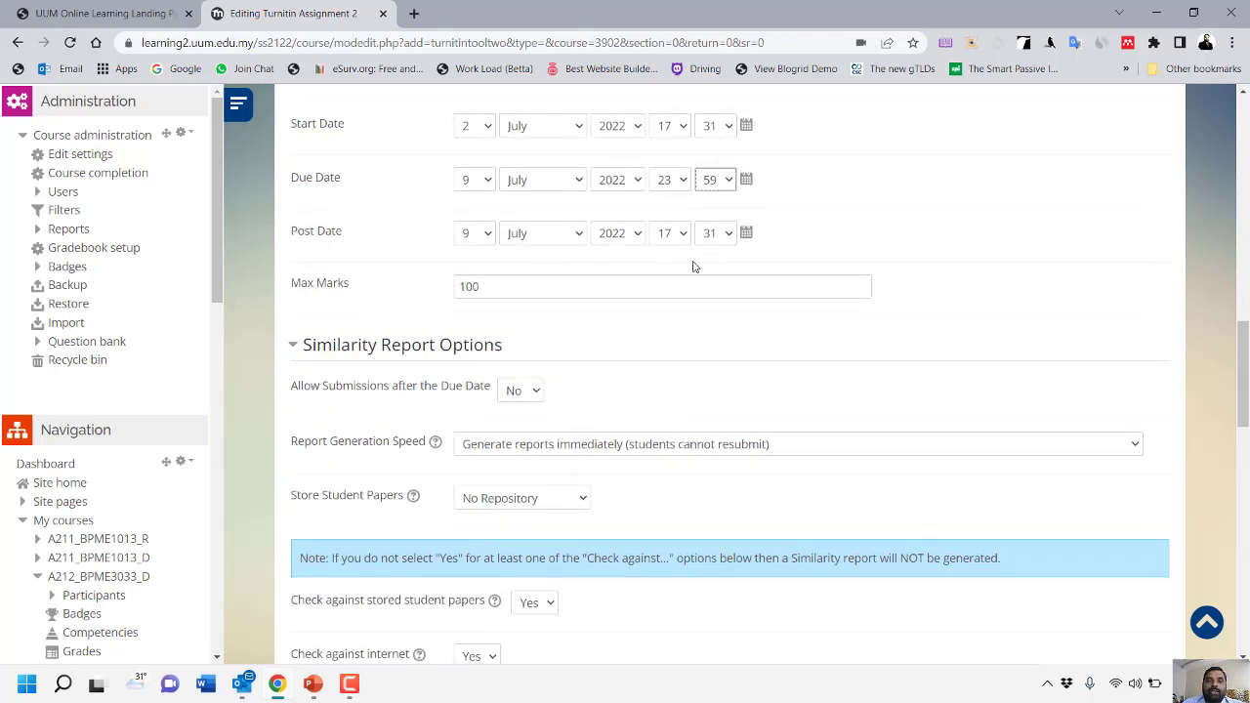
left_click(670, 233)
scroll(664, 489, "down", 2)
left_click(664, 561)
scroll(716, 201, "down", 3)
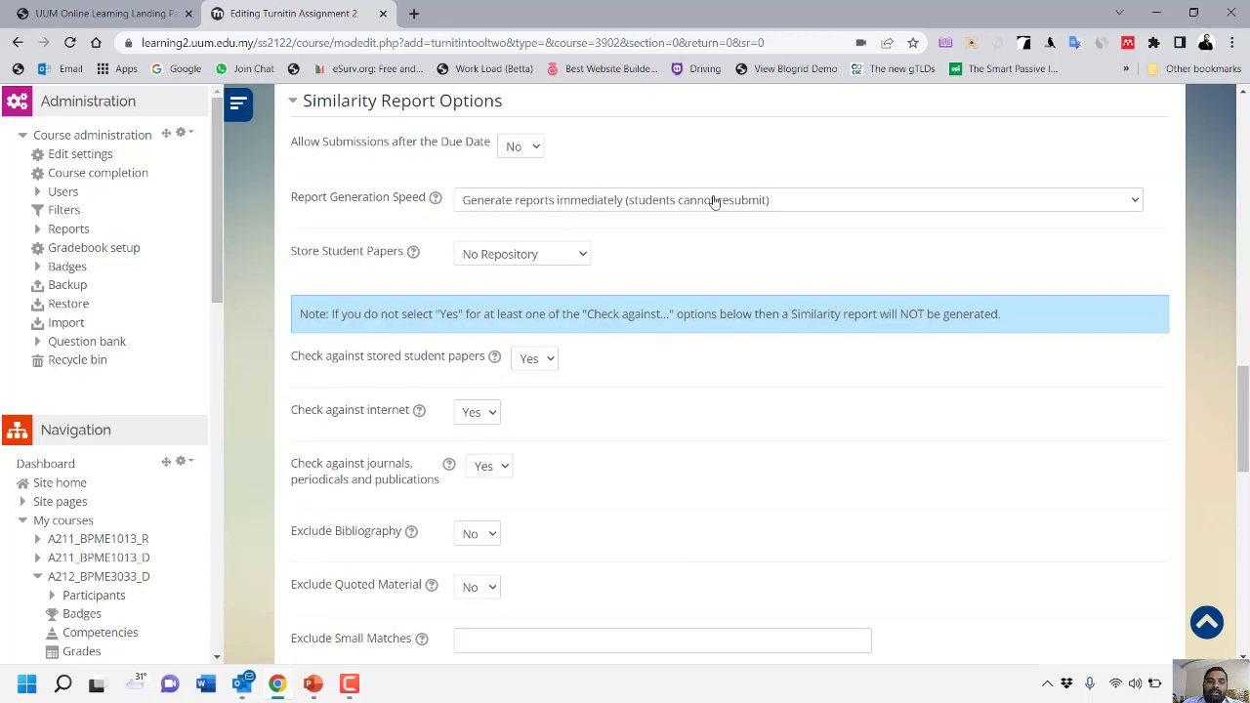
Set the time of the part's post date to 23:59.
scroll(716, 201, "up", 7)
left_click(673, 479)
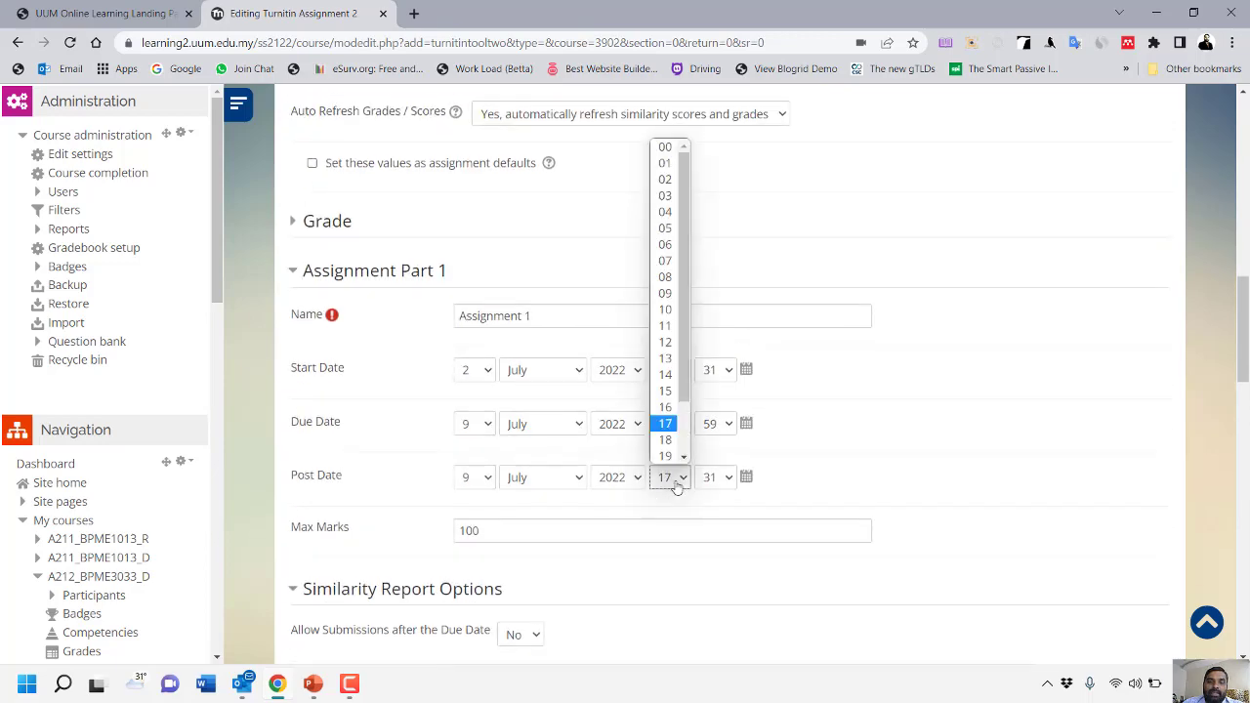
scroll(666, 440, "down", 2)
left_click(665, 456)
left_click(713, 477)
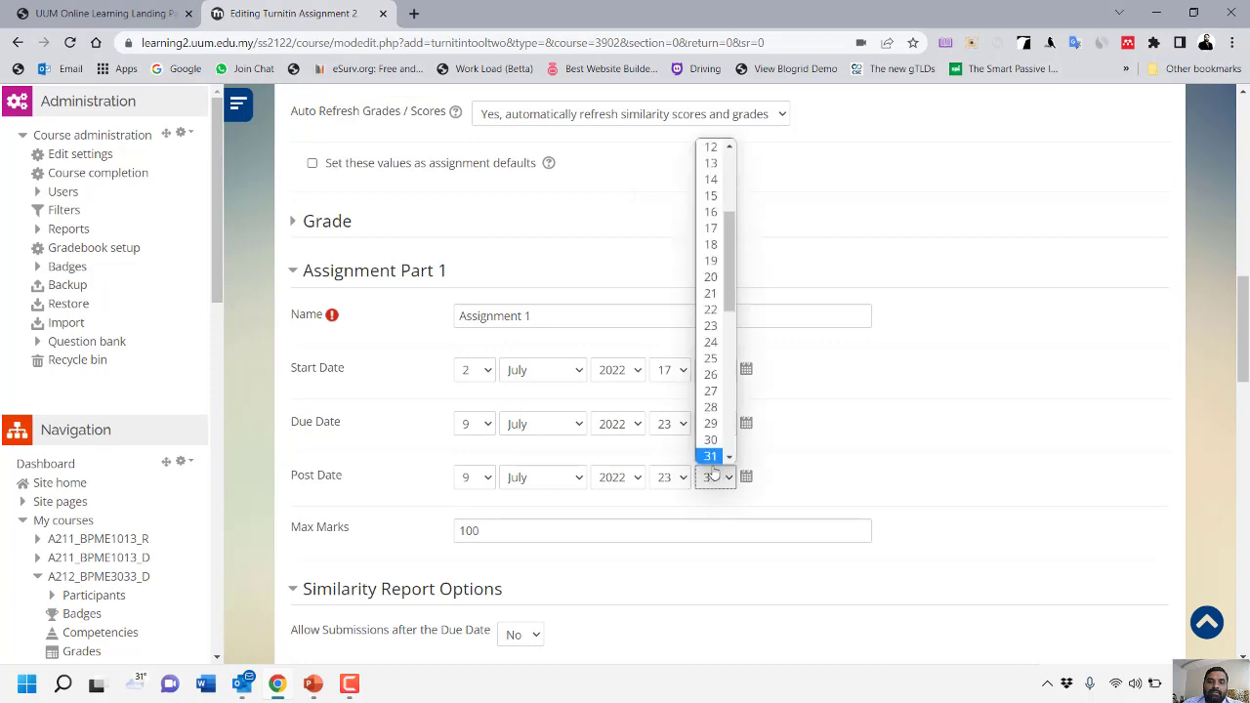
scroll(713, 459, "down", 4)
left_click(711, 456)
Set report generation to immediate with resubmission until the due date (24-hour reports after 3 resubmissions), and read the help for storing student papers.
scroll(883, 399, "down", 1)
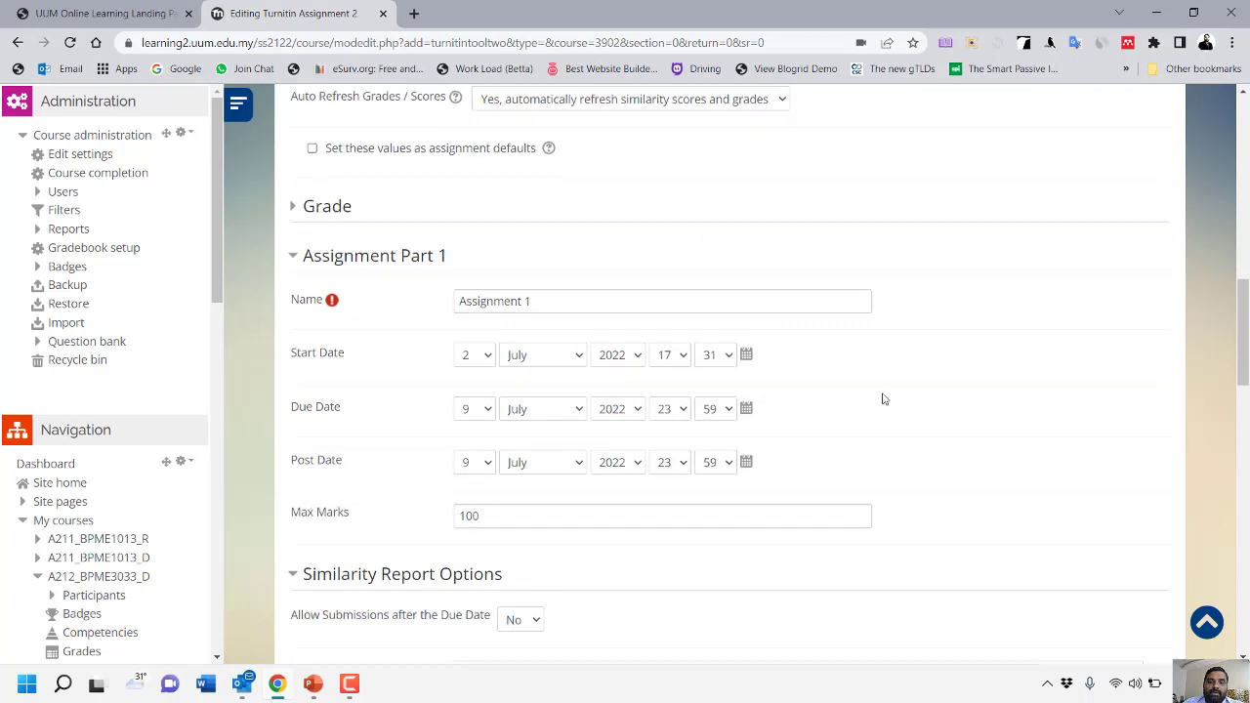
scroll(883, 398, "down", 5)
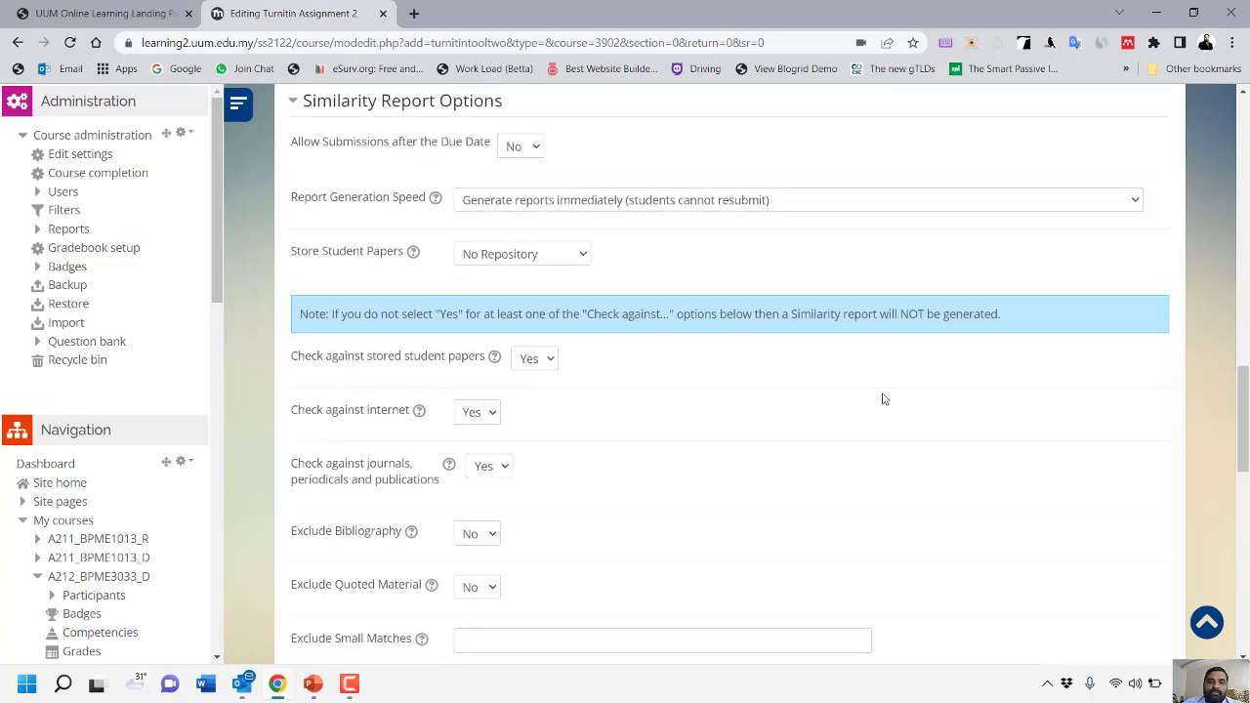
left_click(537, 206)
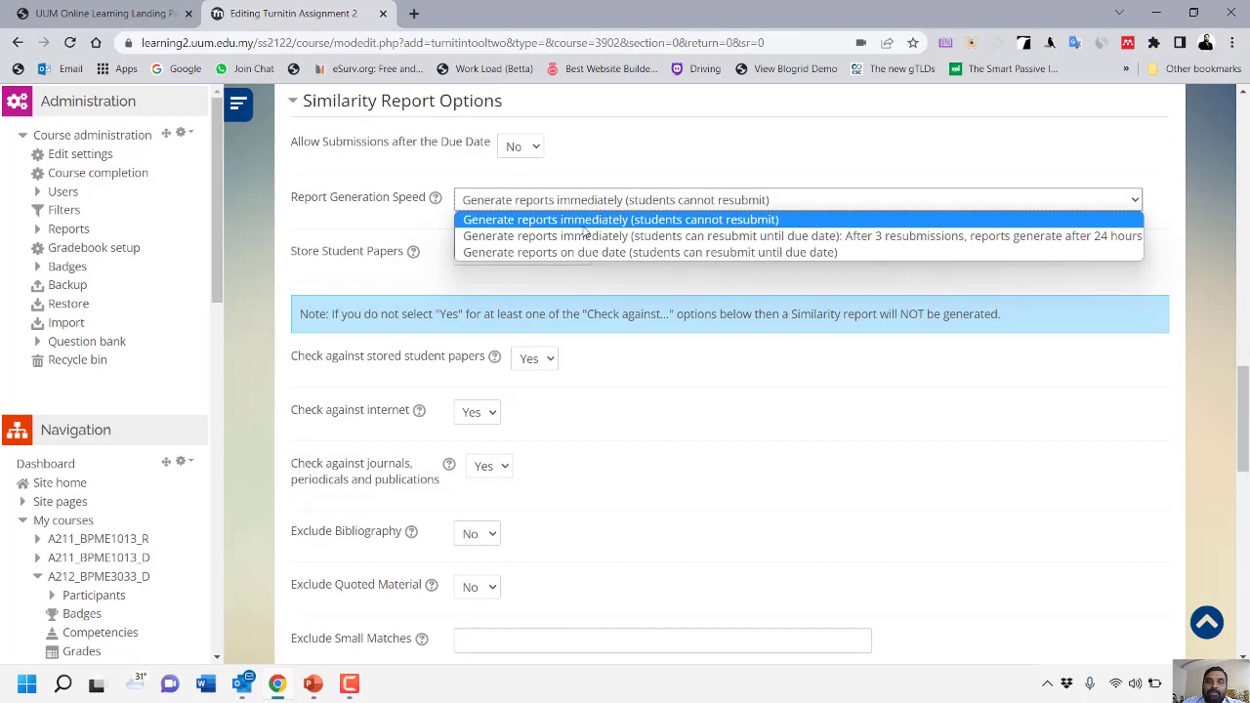
left_click(692, 236)
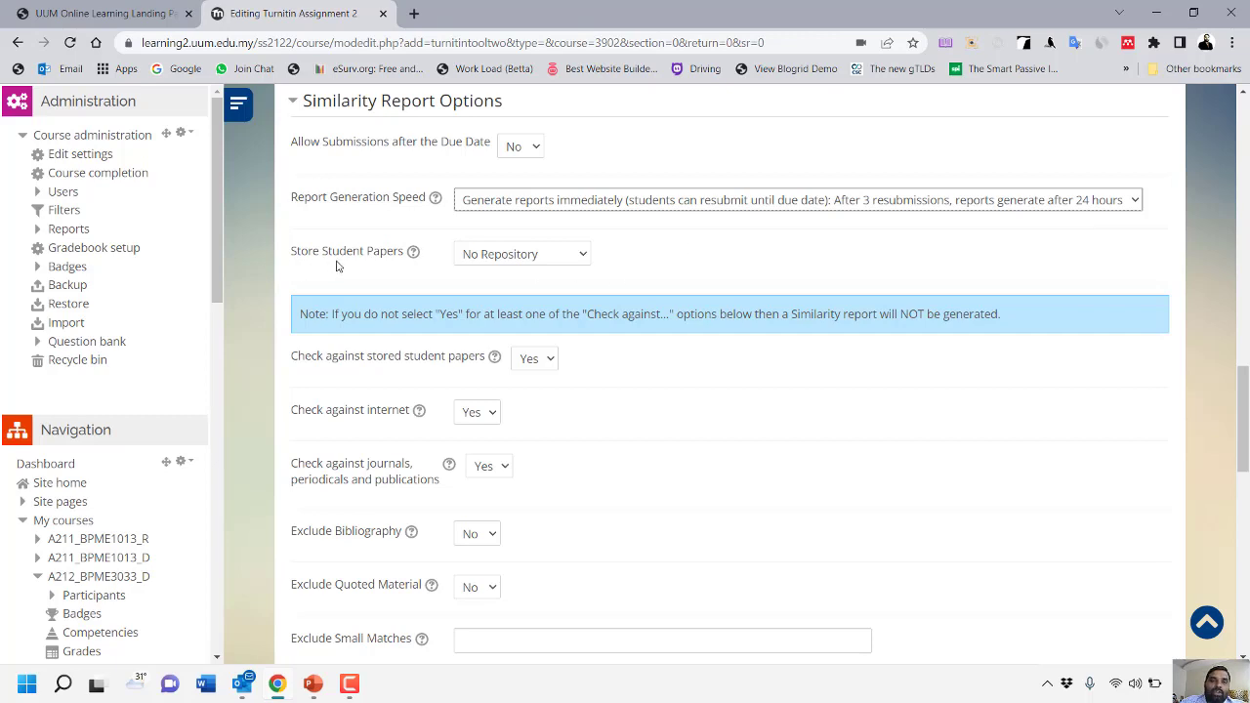
left_click(414, 258)
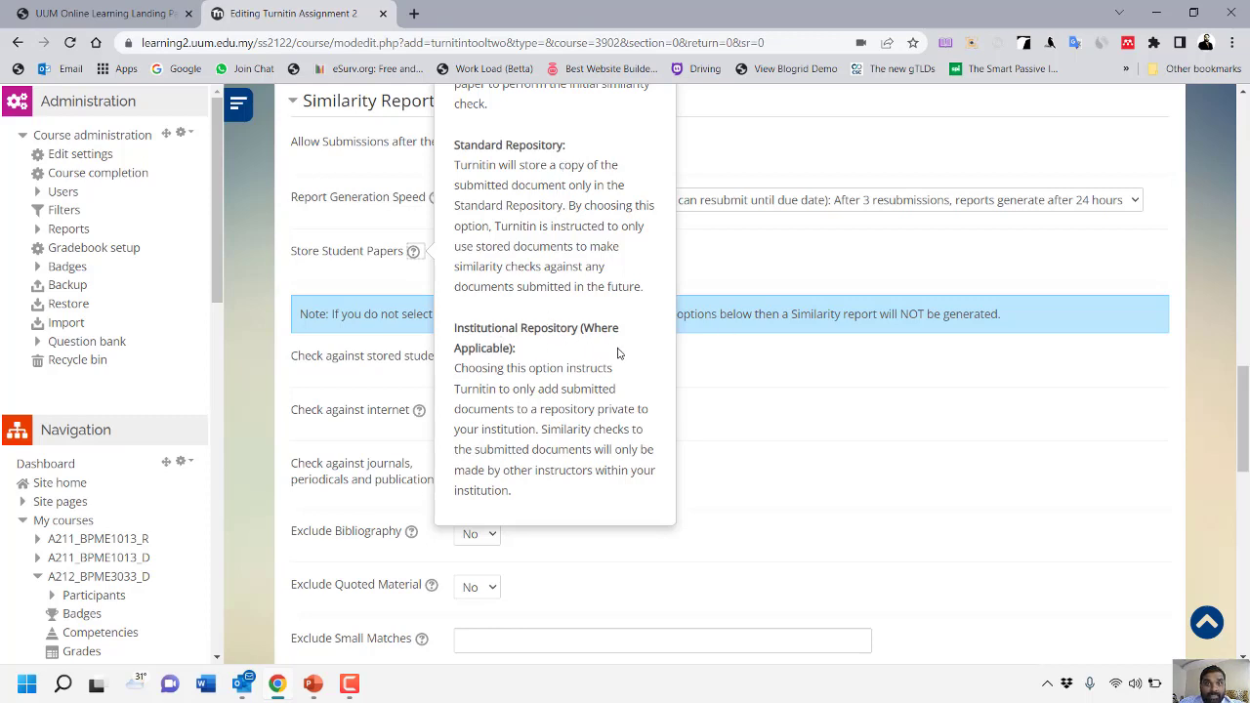
left_click(750, 245)
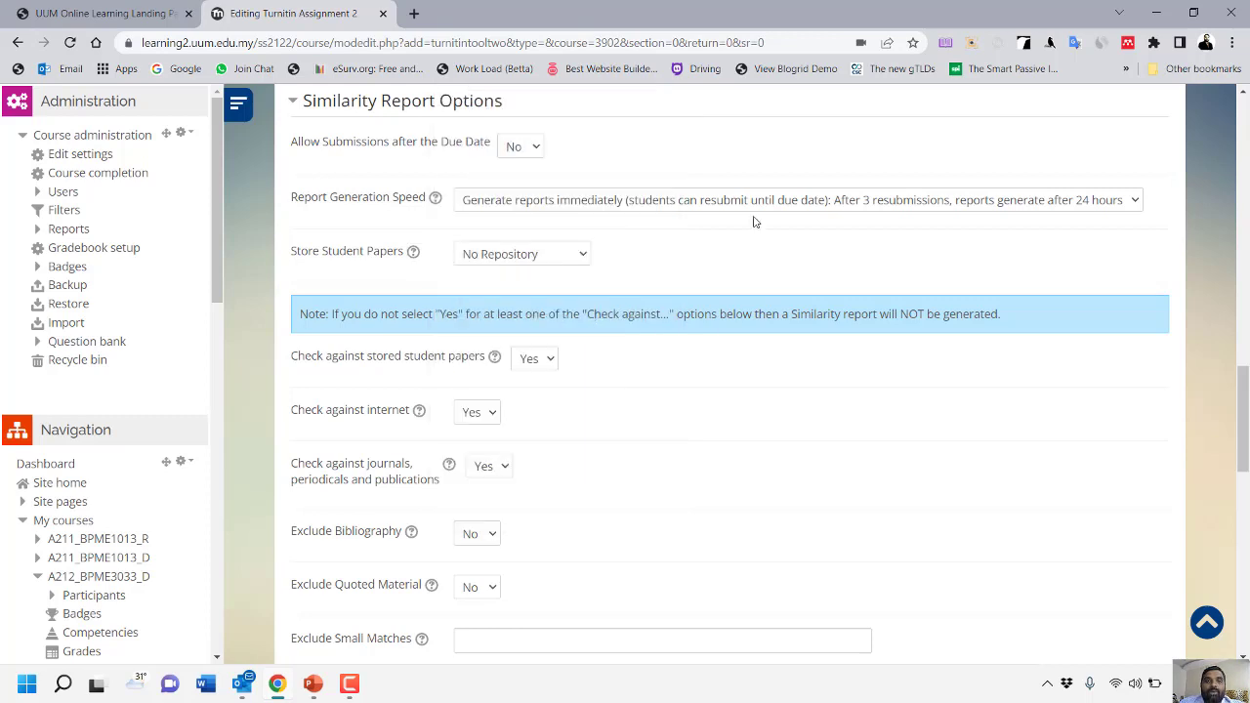
Store student papers in the Standard Repository and read the help explaining the repository options.
left_click(543, 258)
left_click(518, 291)
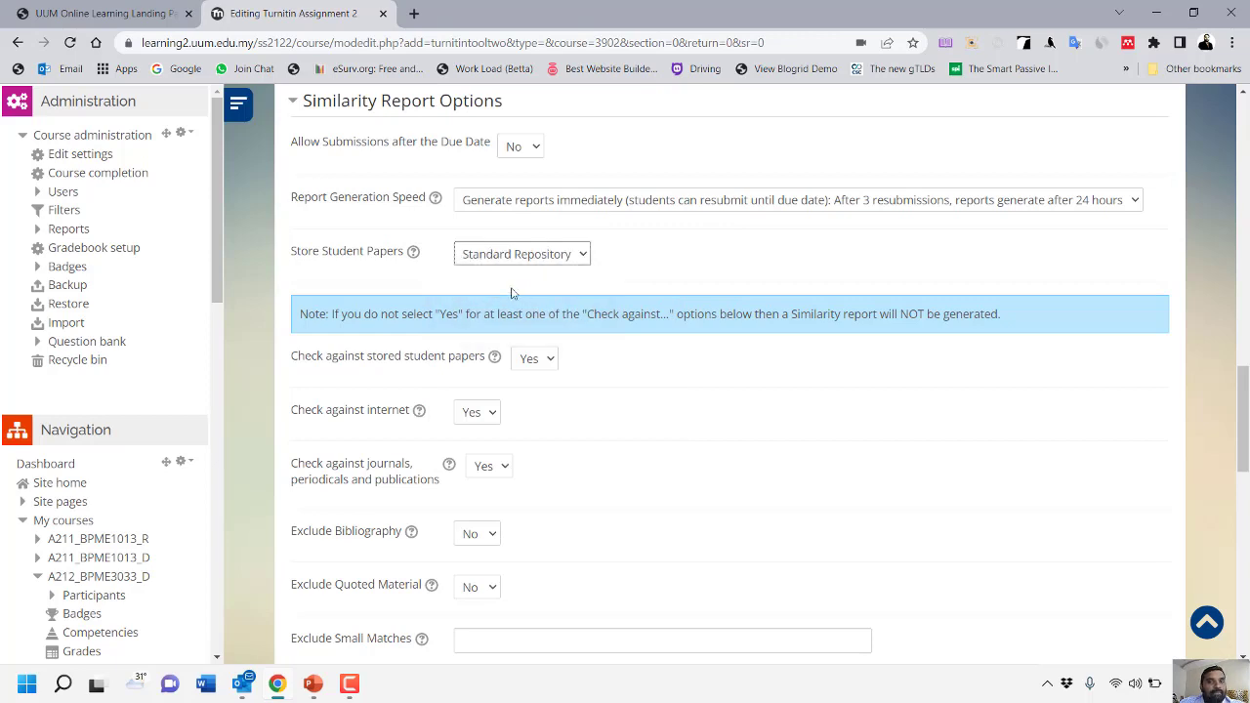
left_click(412, 253)
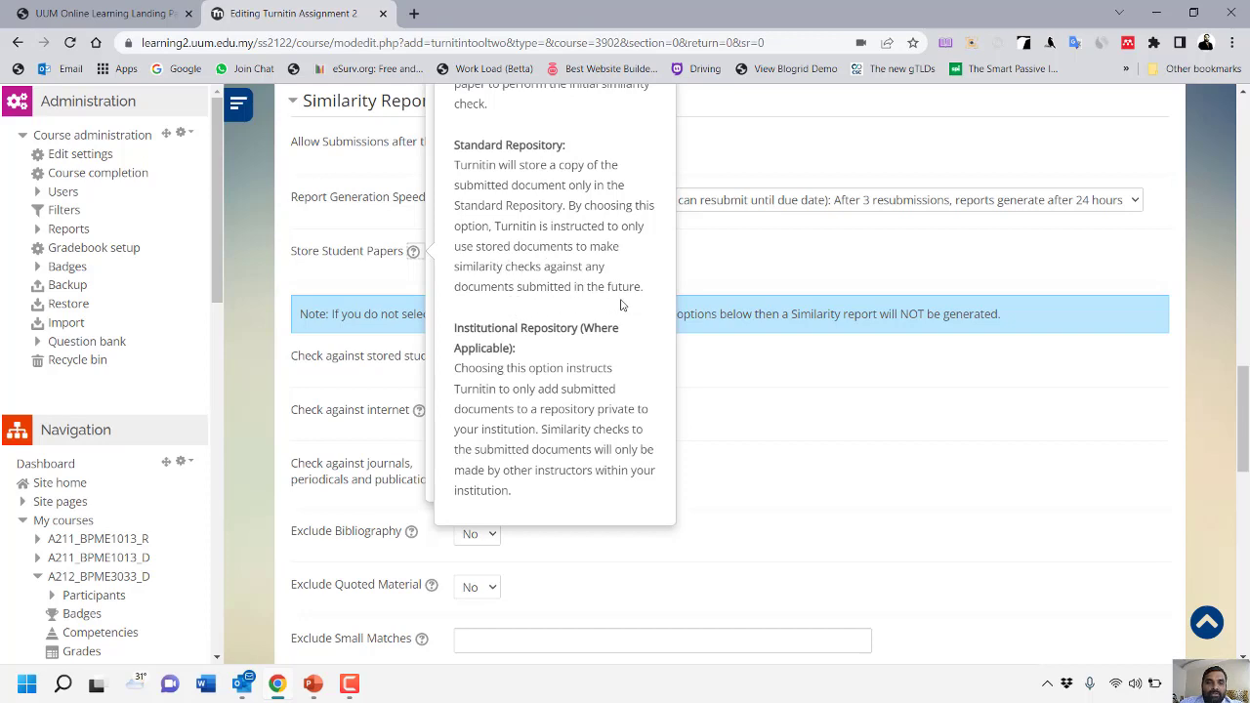
left_click(740, 254)
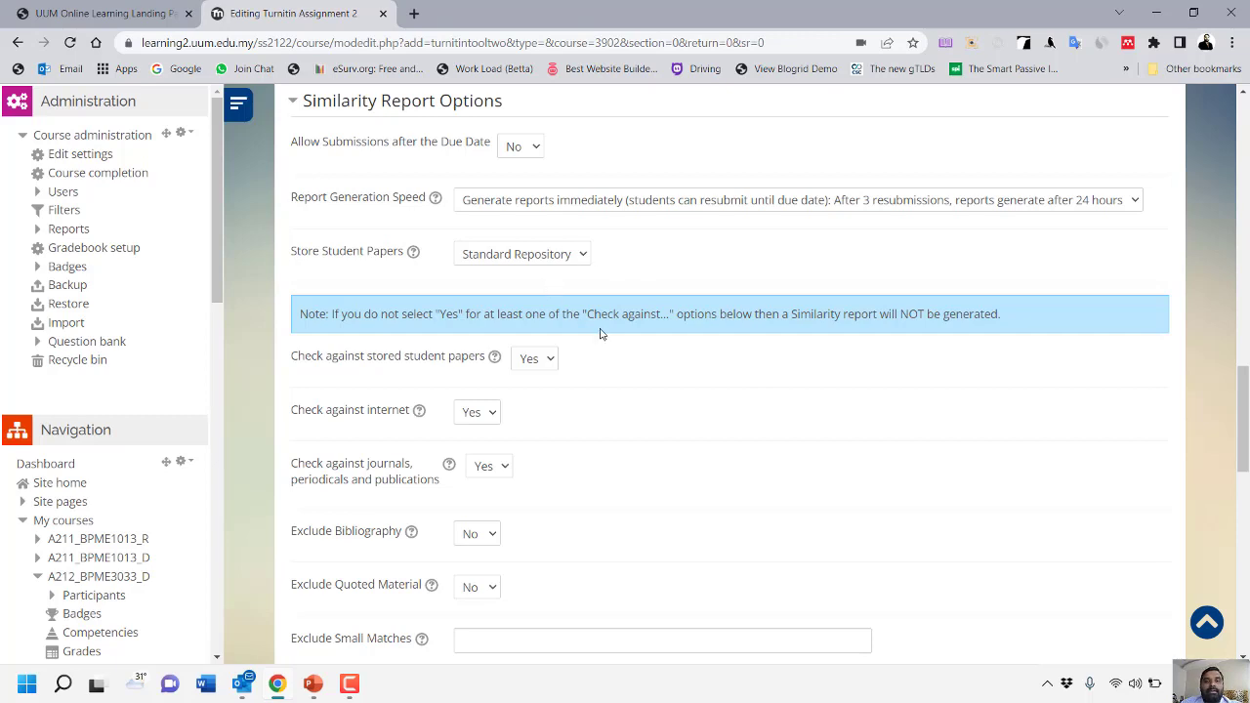
left_click(555, 258)
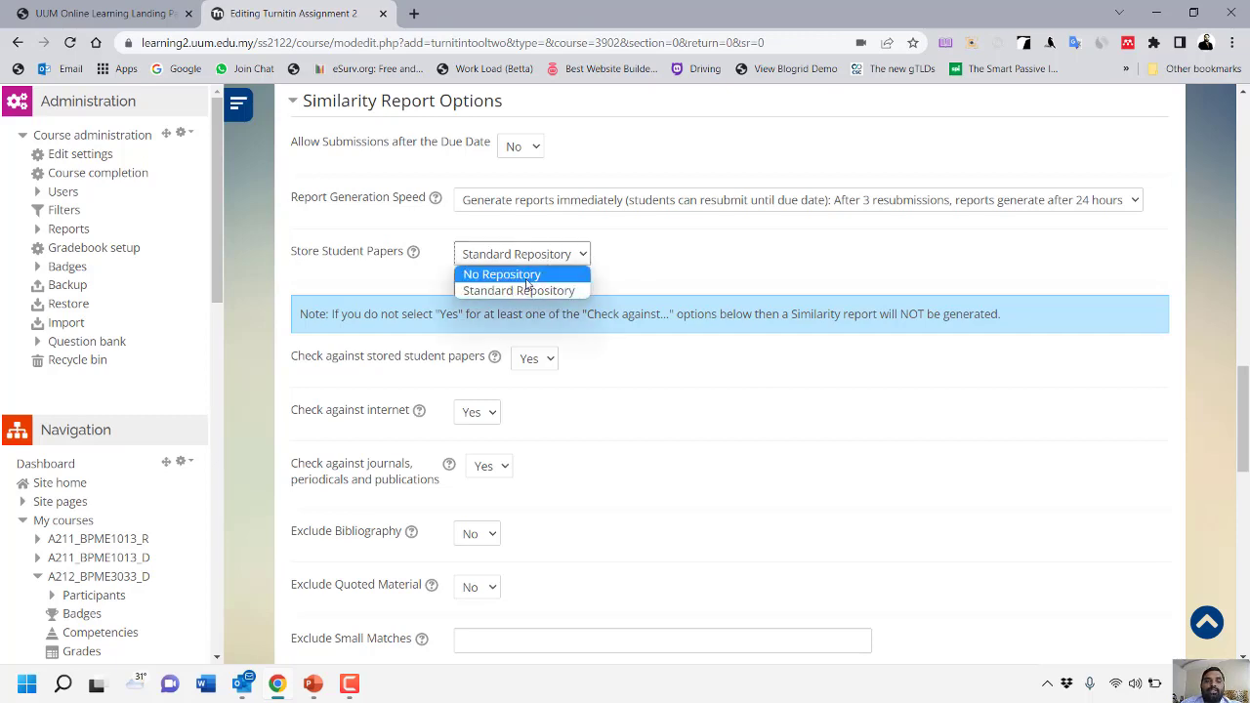
left_click(785, 260)
Read the help for checking against stored student papers and keep that check set to Yes.
scroll(589, 399, "down", 2)
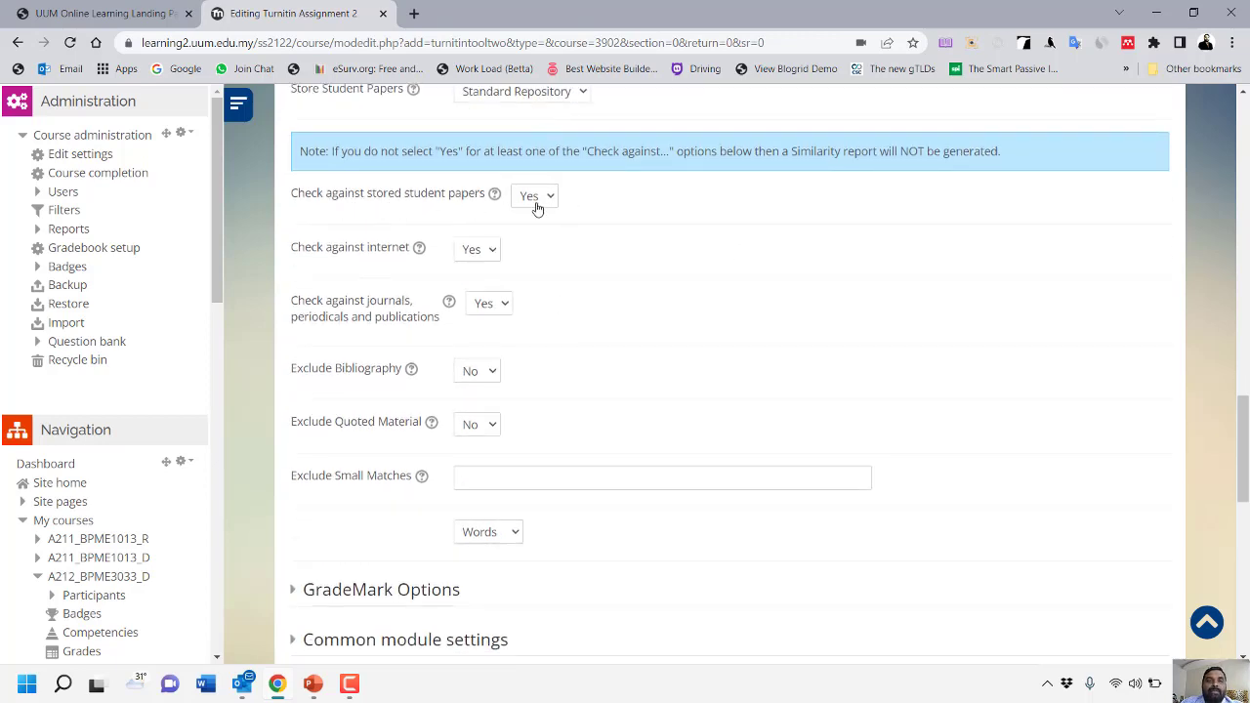
left_click(494, 196)
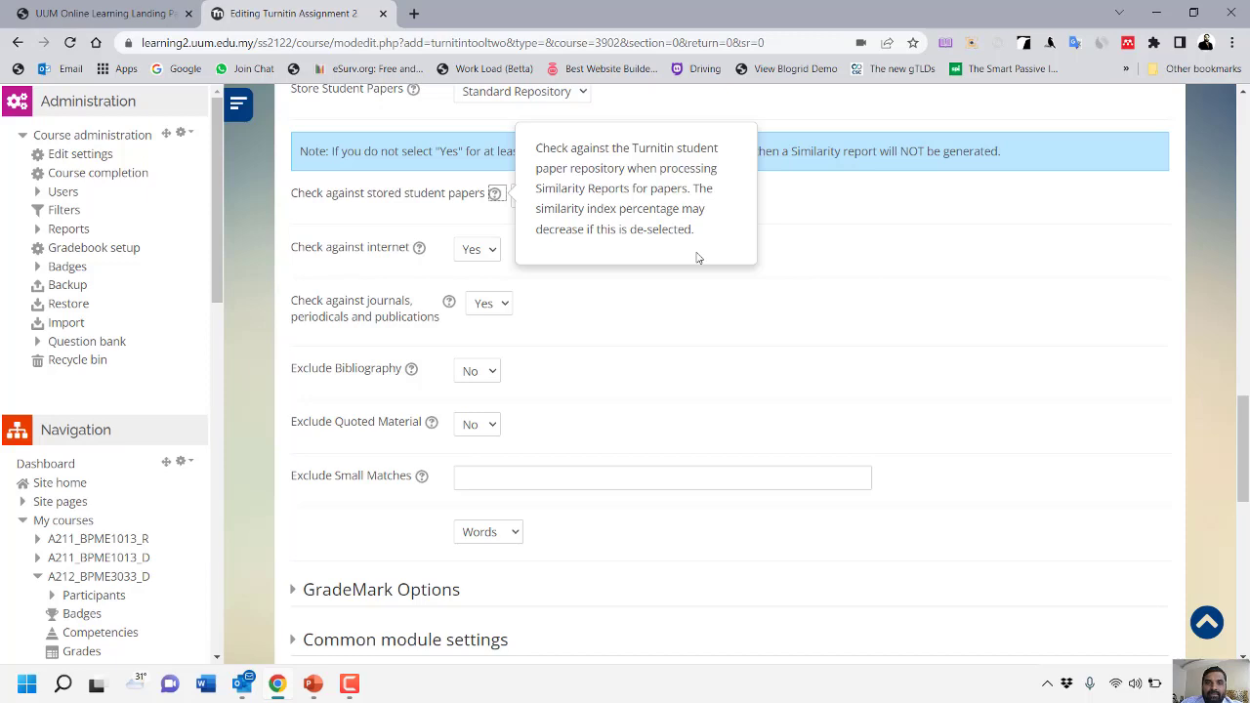
left_click(681, 299)
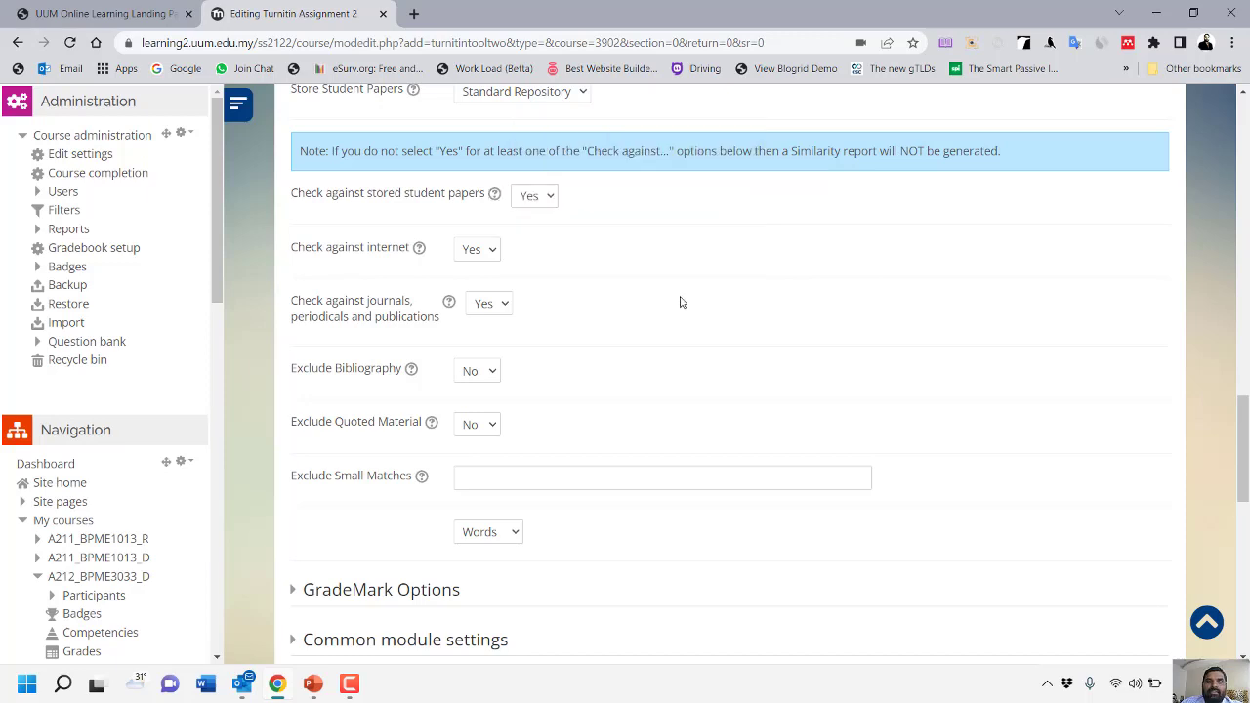
left_click(536, 196)
left_click(534, 231)
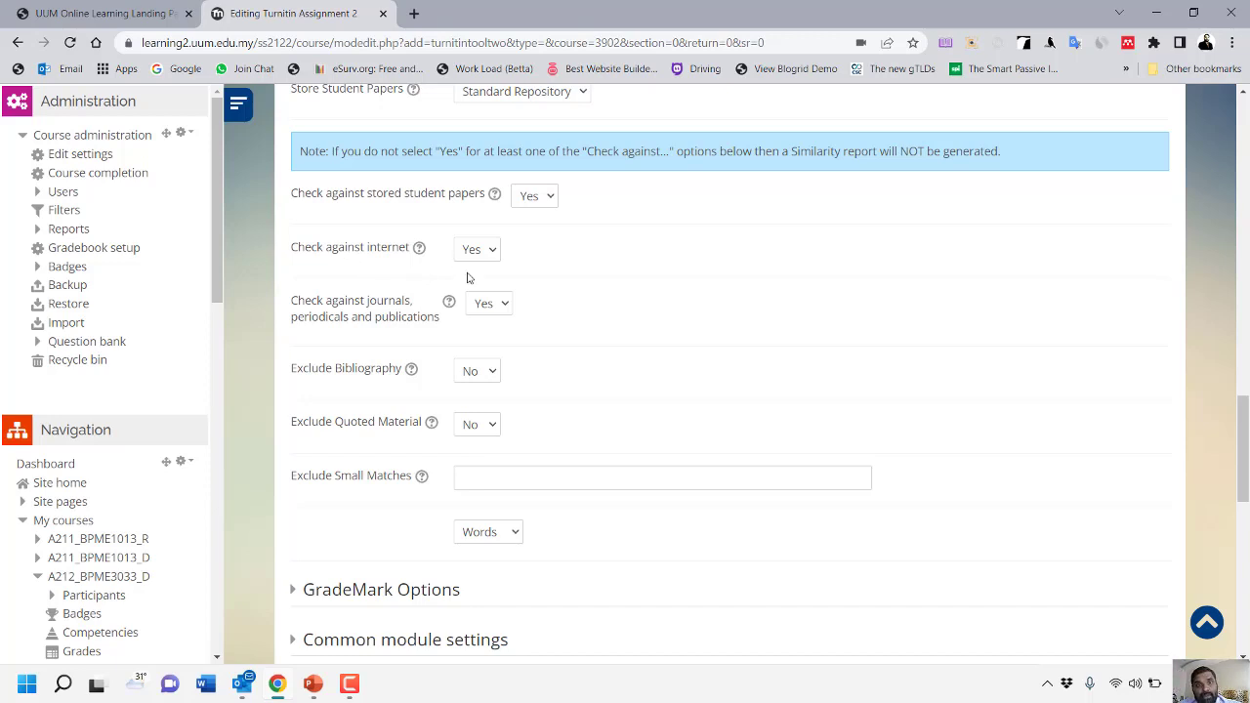
Set Exclude Bibliography and Exclude Quoted Material to Yes, and read the help for quoted material.
left_click(479, 377)
left_click(479, 408)
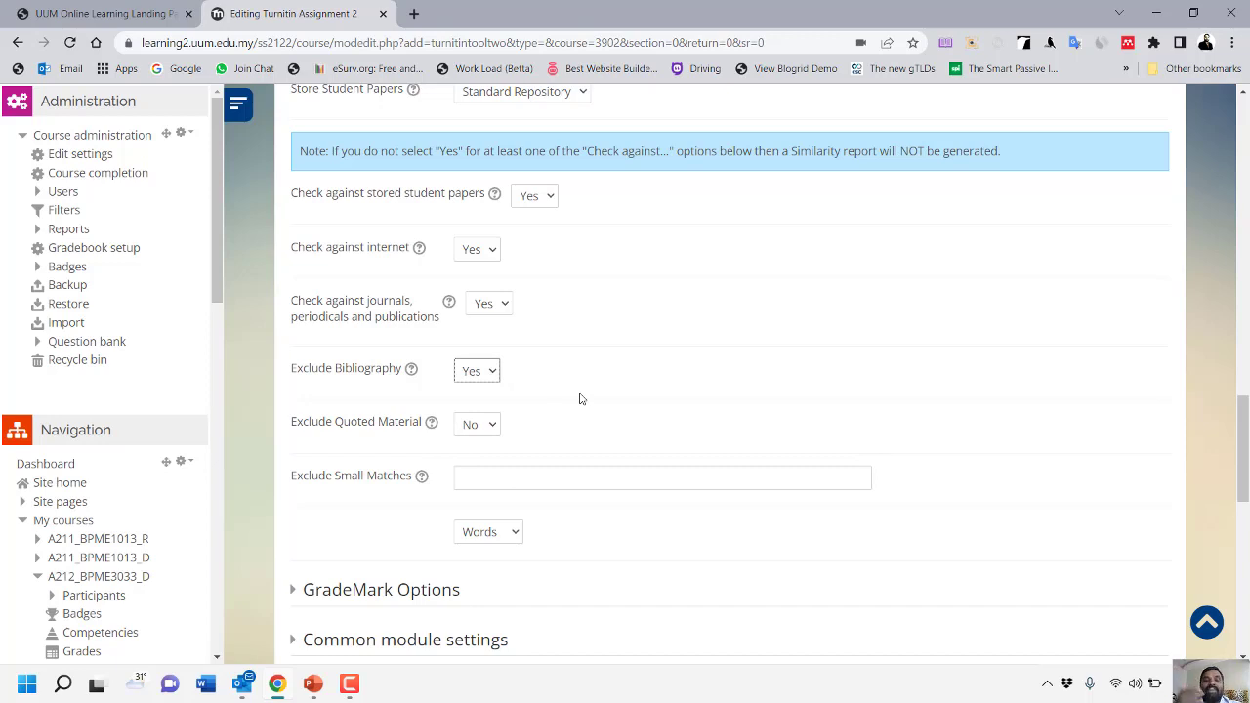
left_click(483, 430)
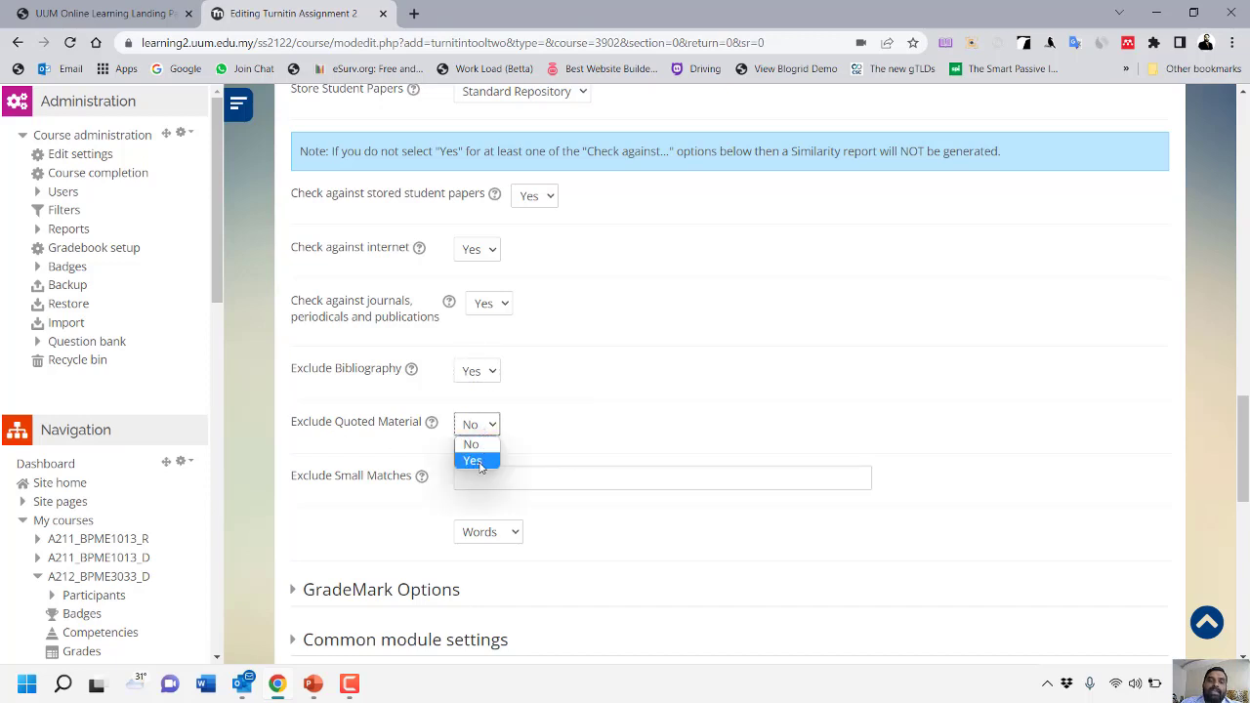
left_click(477, 461)
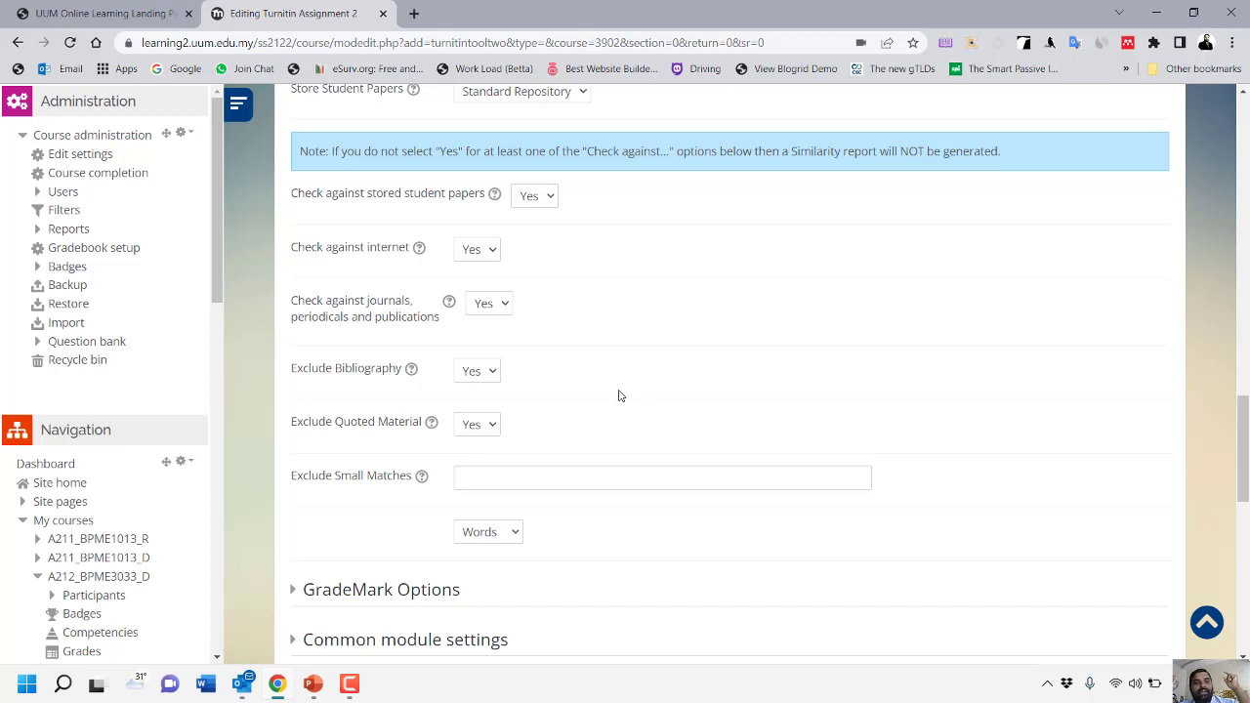
left_click(433, 426)
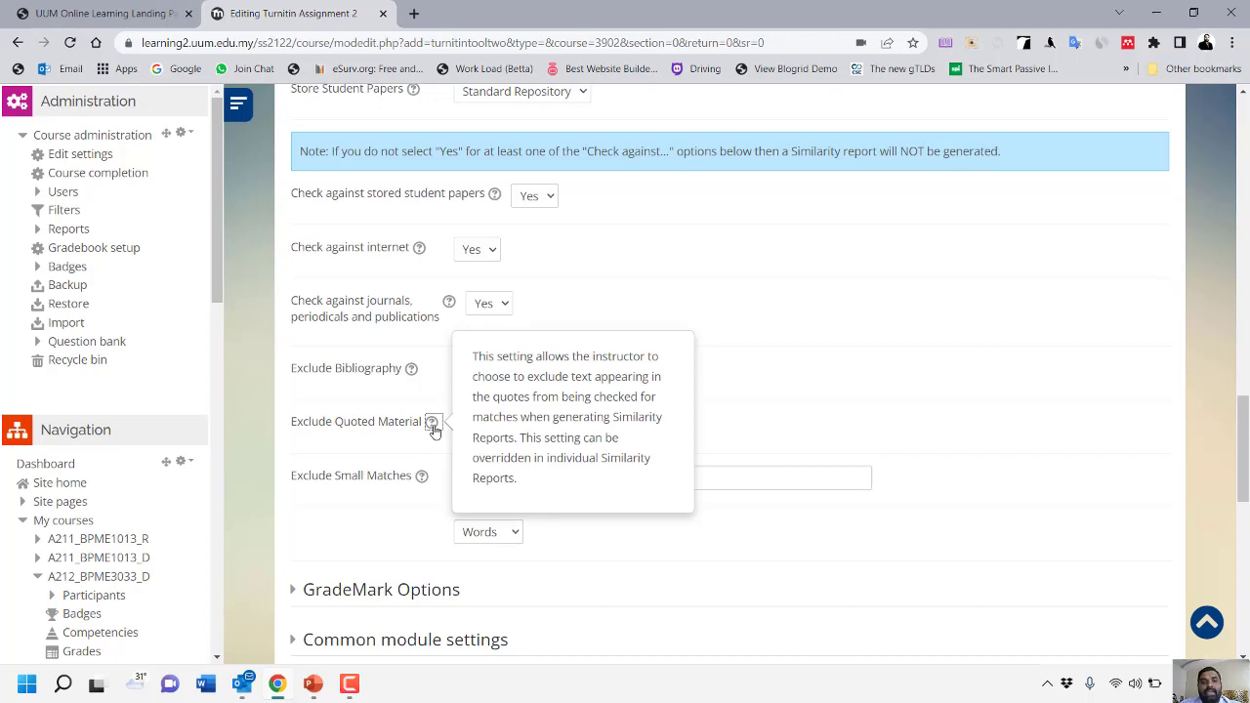
left_click(377, 559)
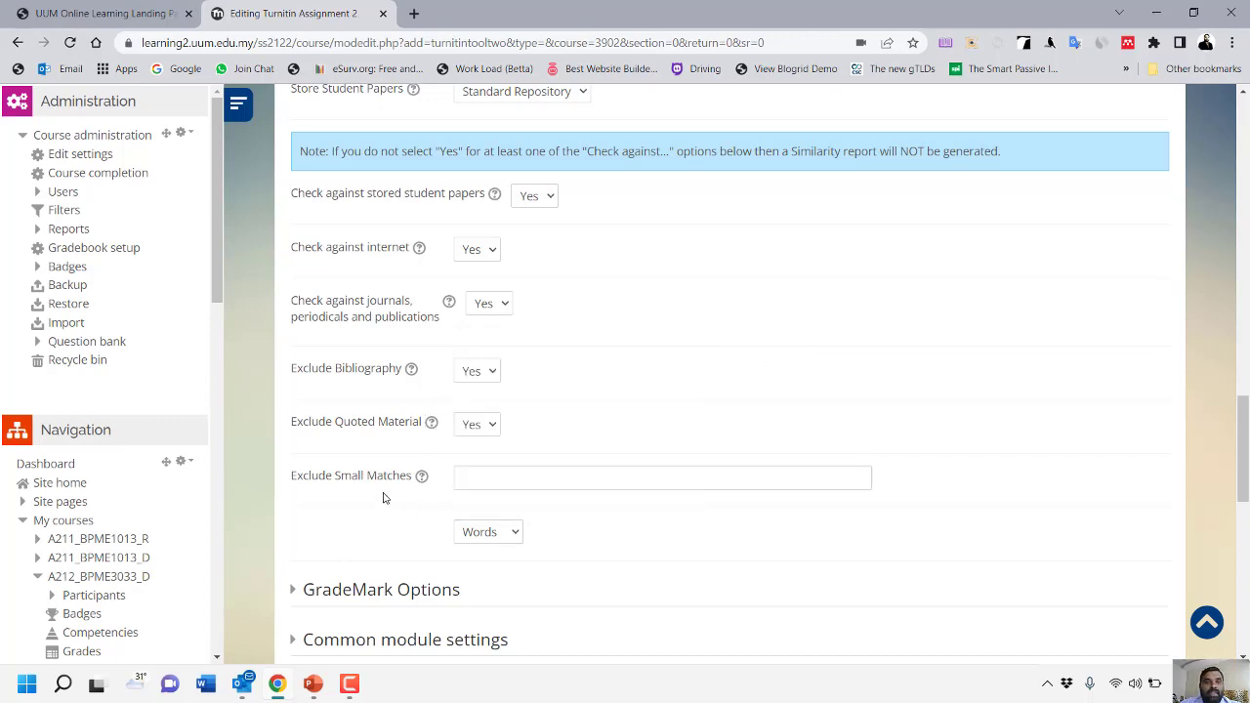
Read the help for excluding small matches and set the exclusion to 5 words.
left_click(488, 474)
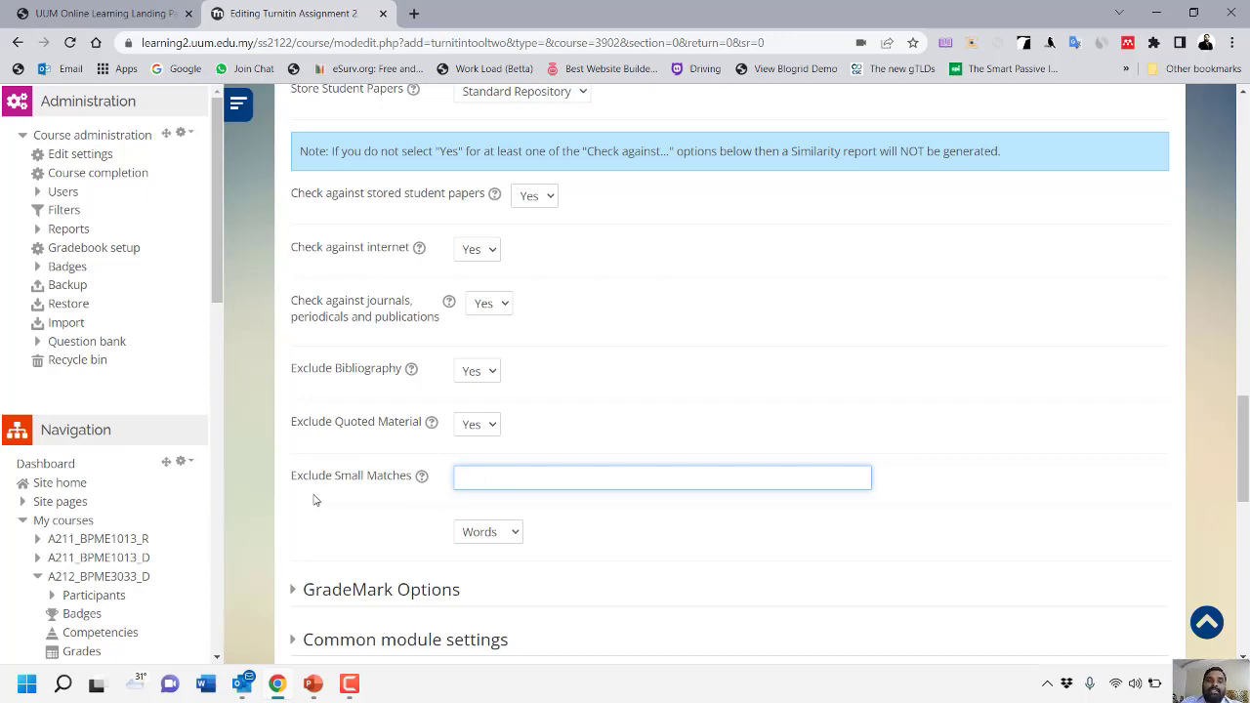
left_click(424, 478)
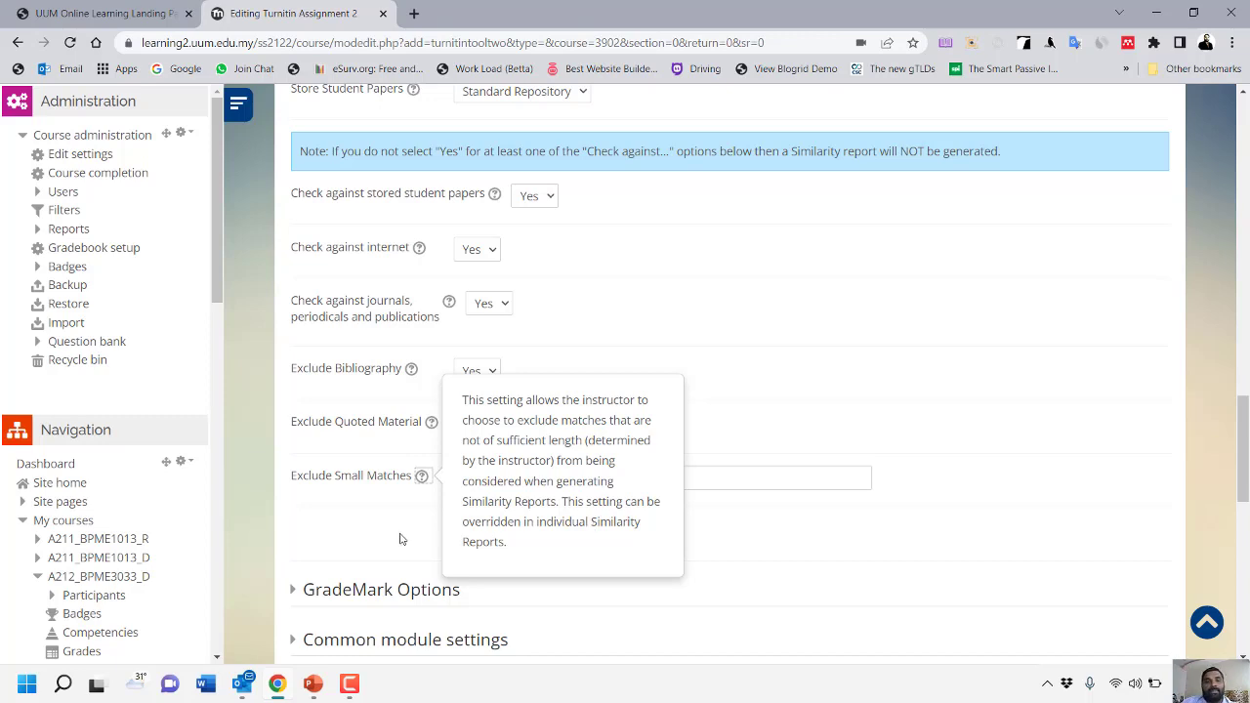
left_click(460, 486)
left_click(492, 484)
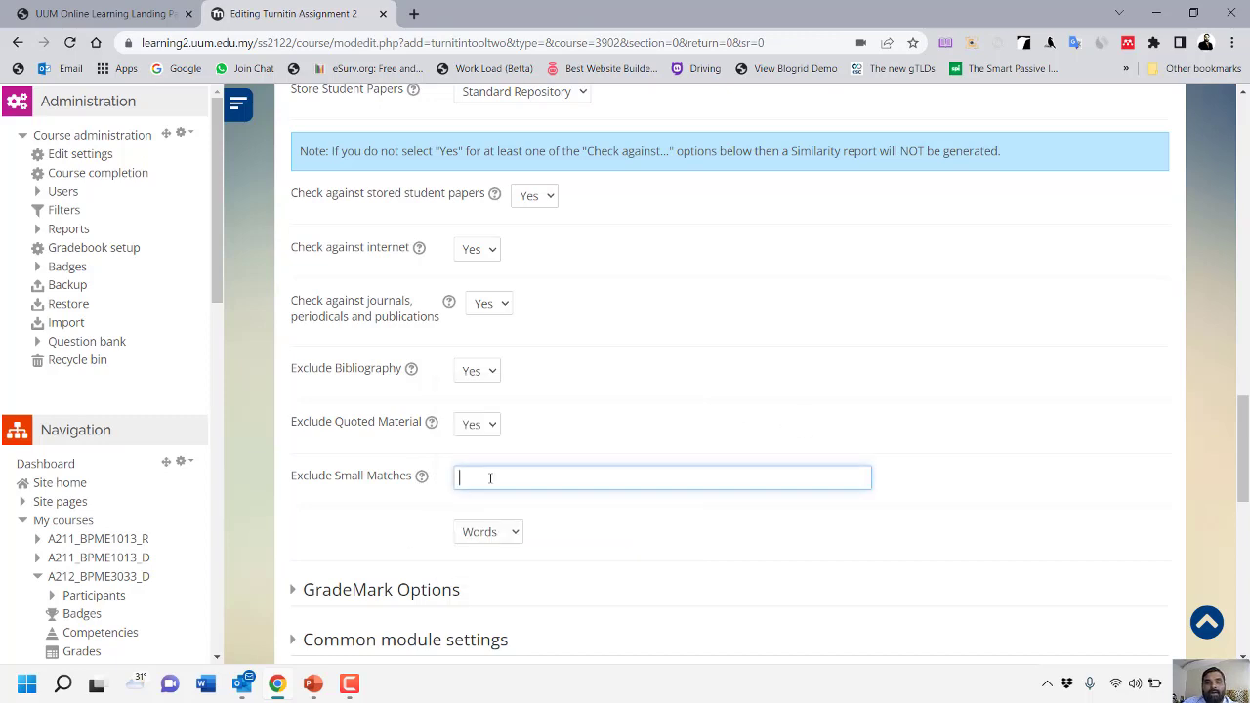
type("5")
Expand the GradeMark Options and check which rubrics can be attached to the assignment.
scroll(353, 428, "down", 3)
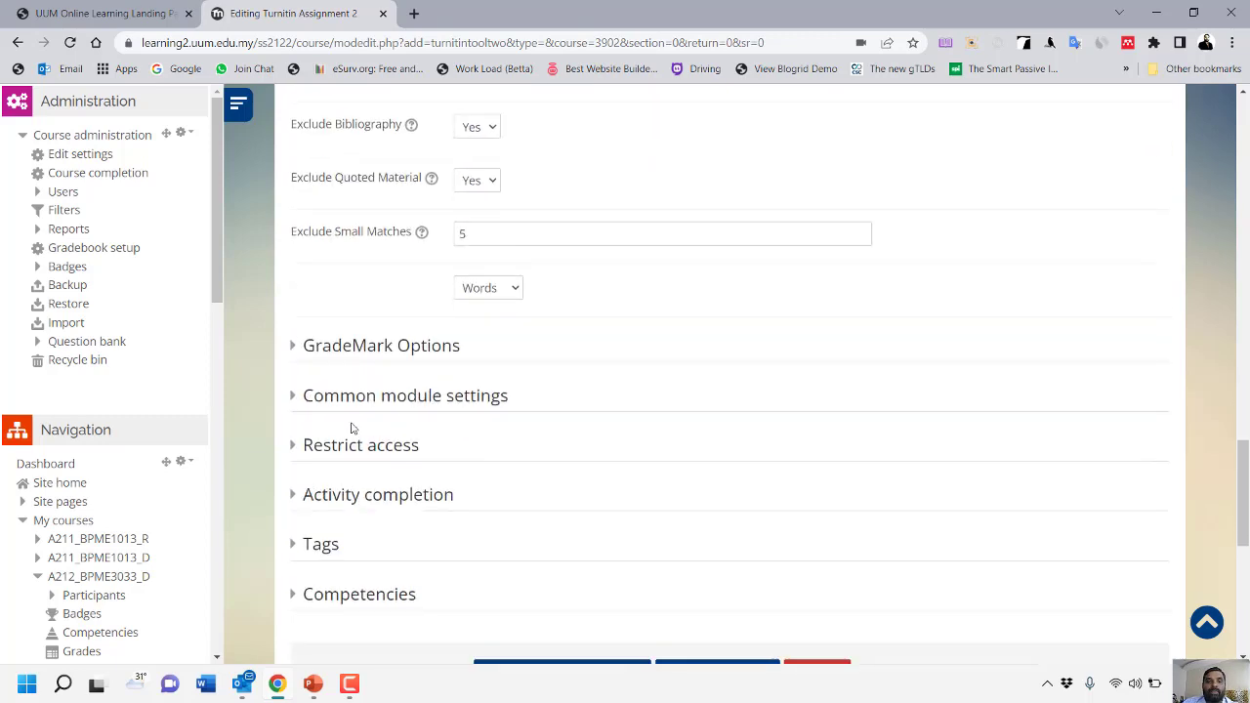
left_click(359, 347)
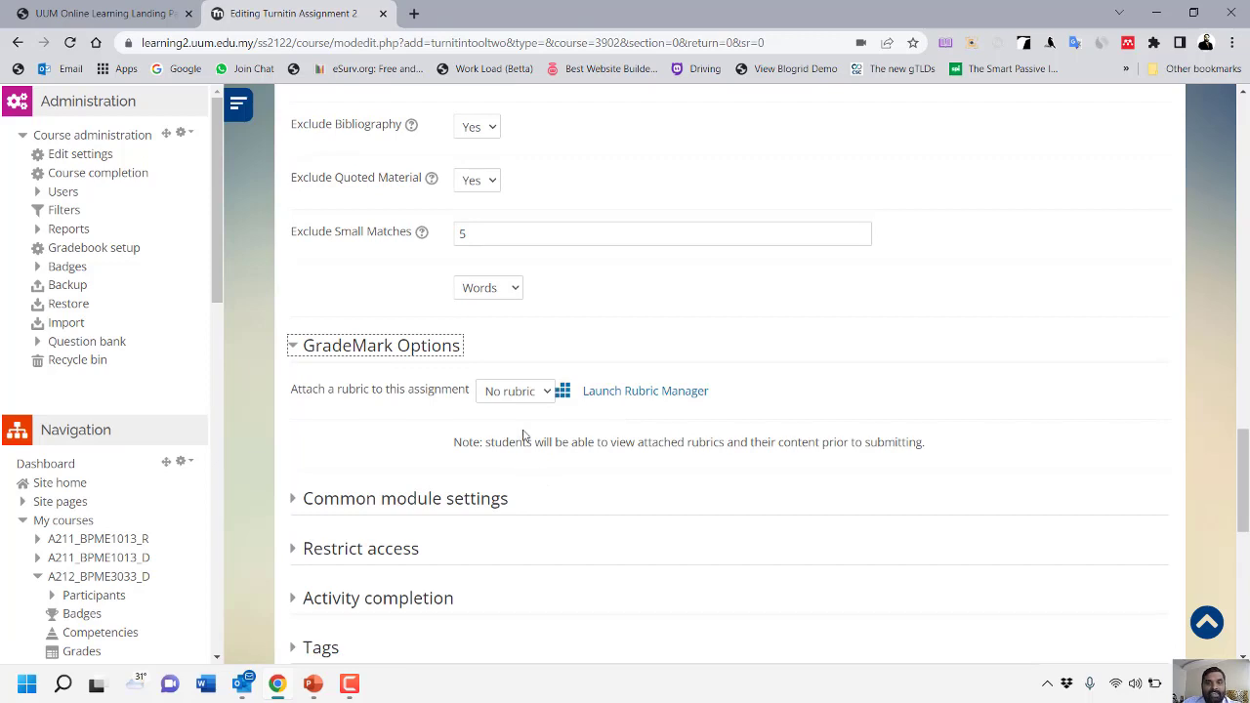
left_click(528, 393)
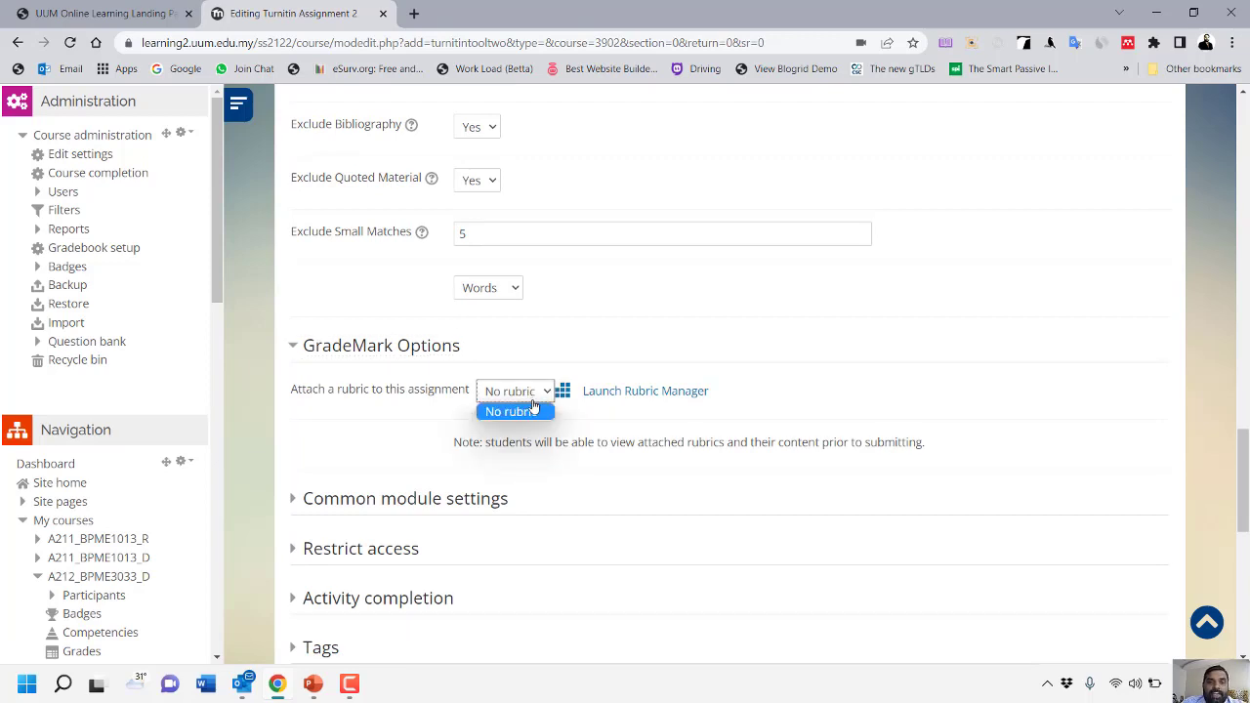
left_click(626, 415)
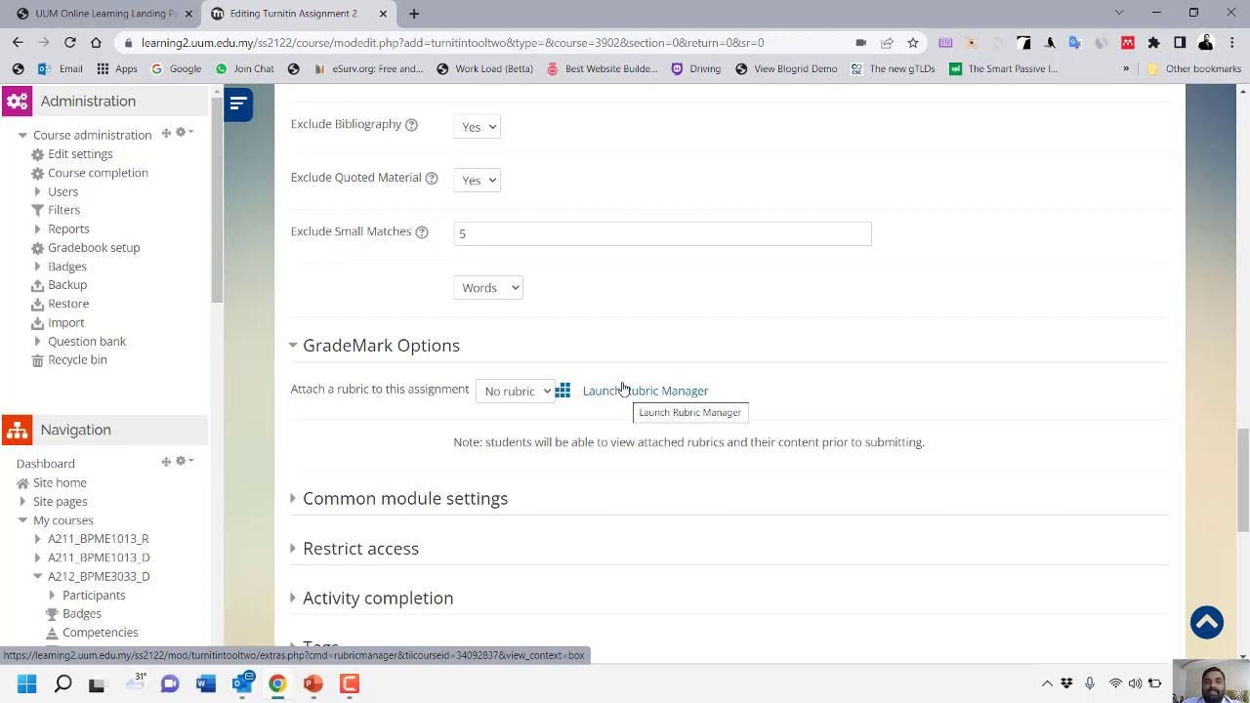
Expand the Common module settings and check the available group mode choices, keeping No groups.
scroll(626, 389, "down", 2)
left_click(415, 256)
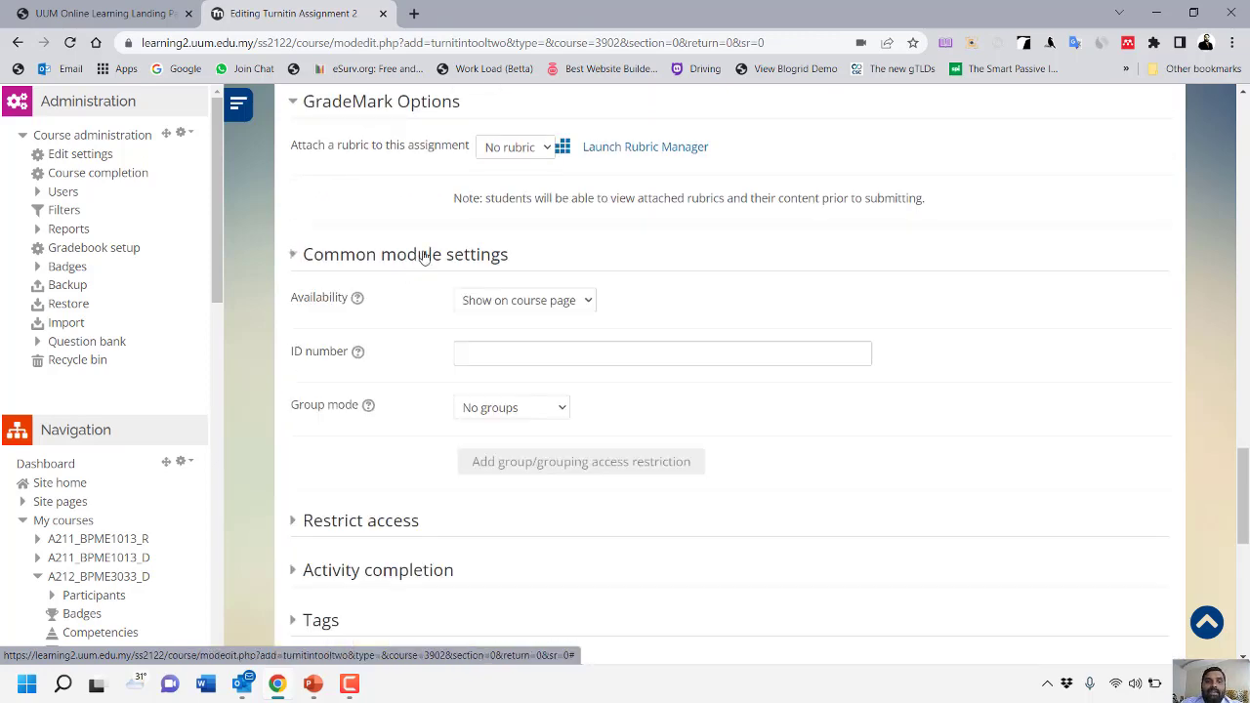
scroll(642, 380, "down", 1)
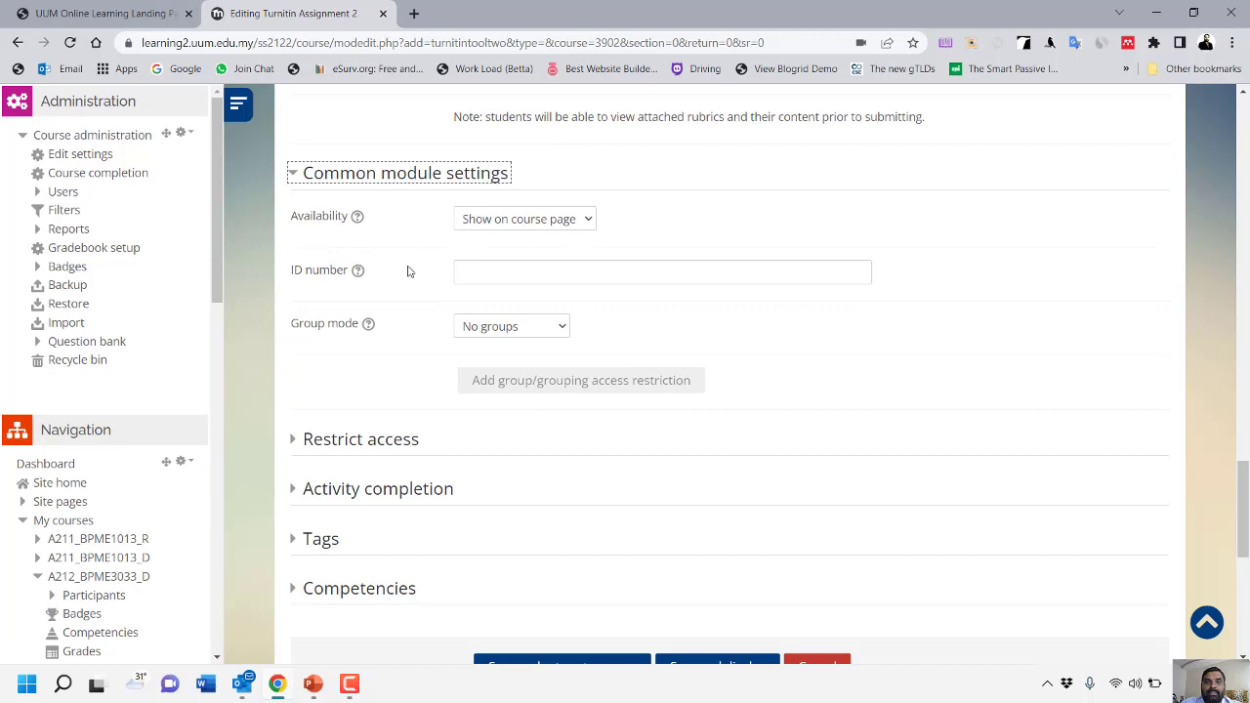
left_click(535, 330)
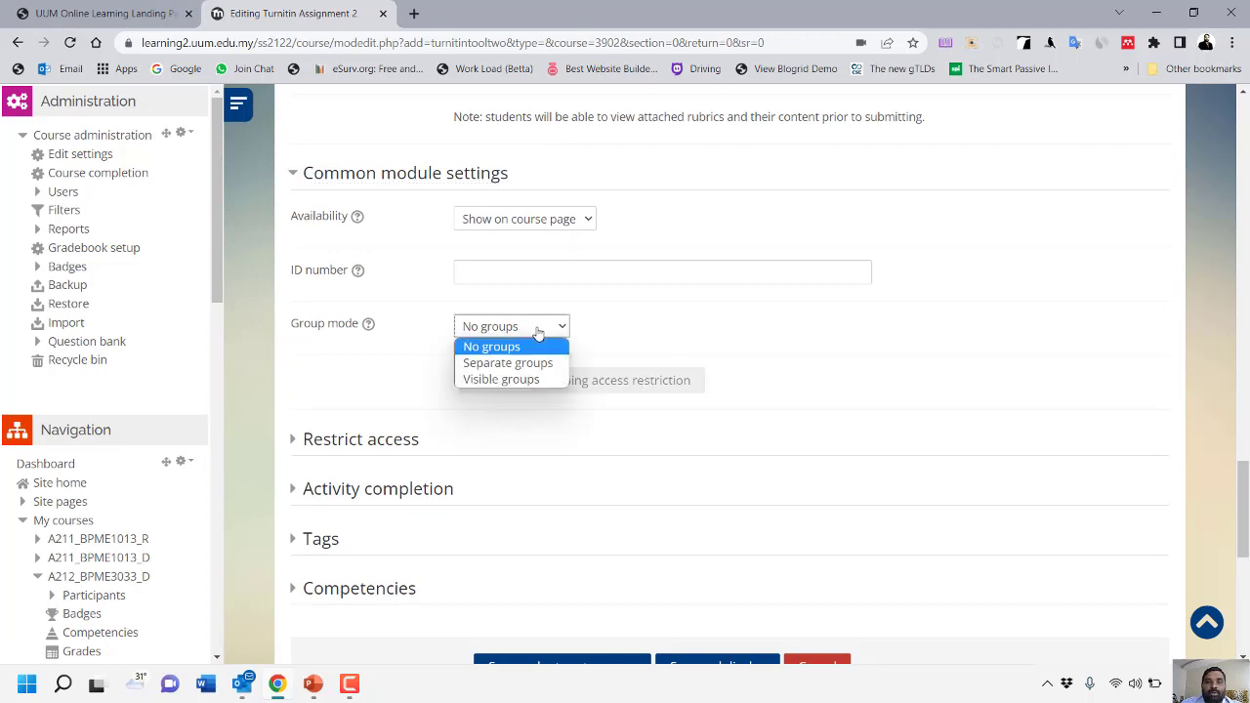
left_click(397, 373)
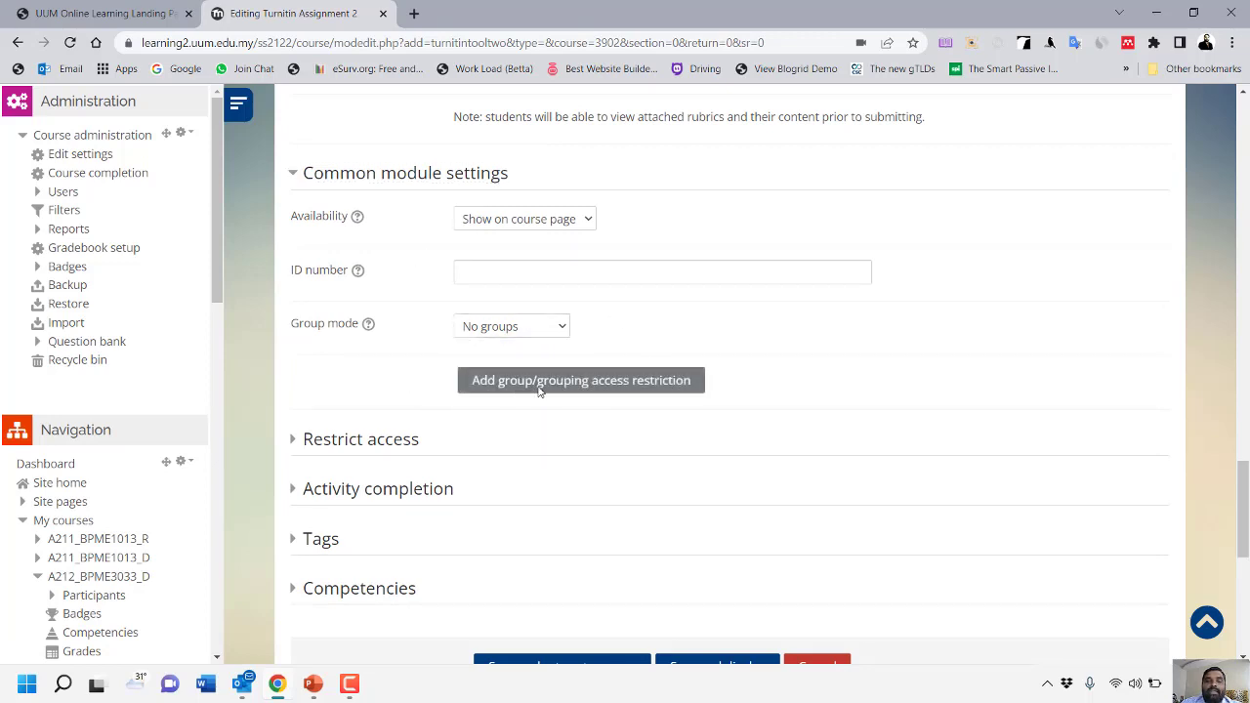
Try Visible groups as the group mode and return it to No groups.
left_click(508, 332)
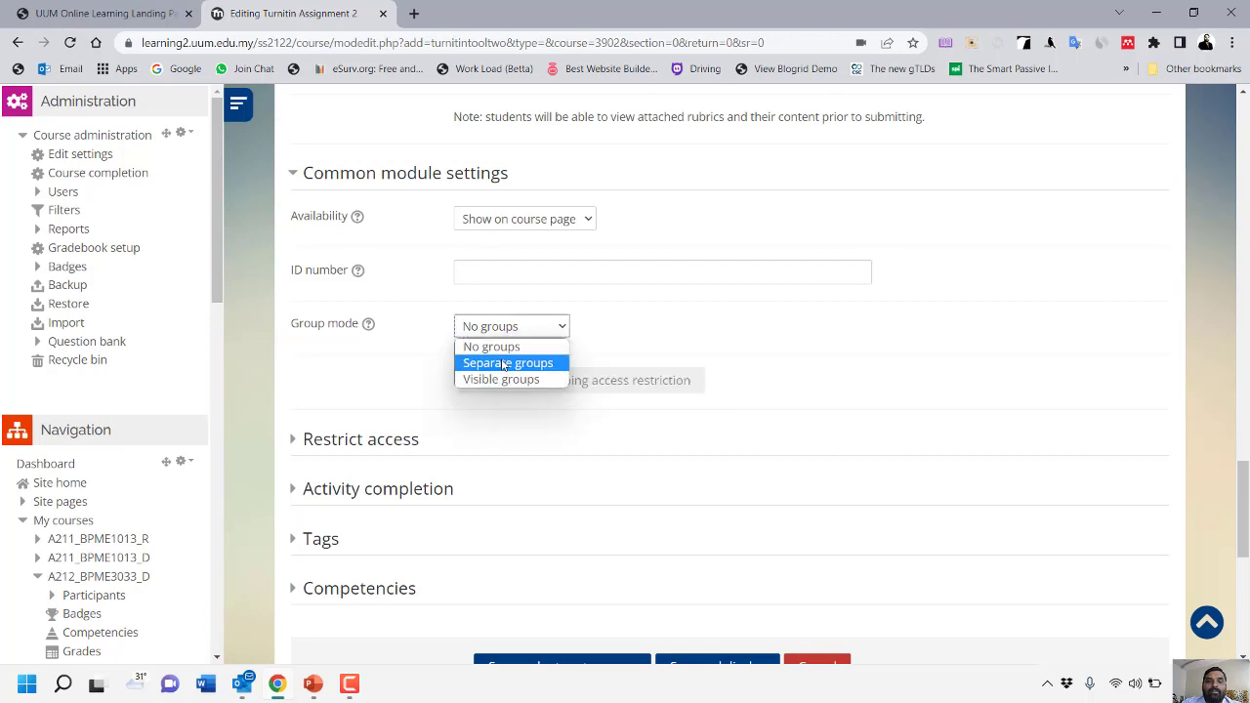
left_click(513, 379)
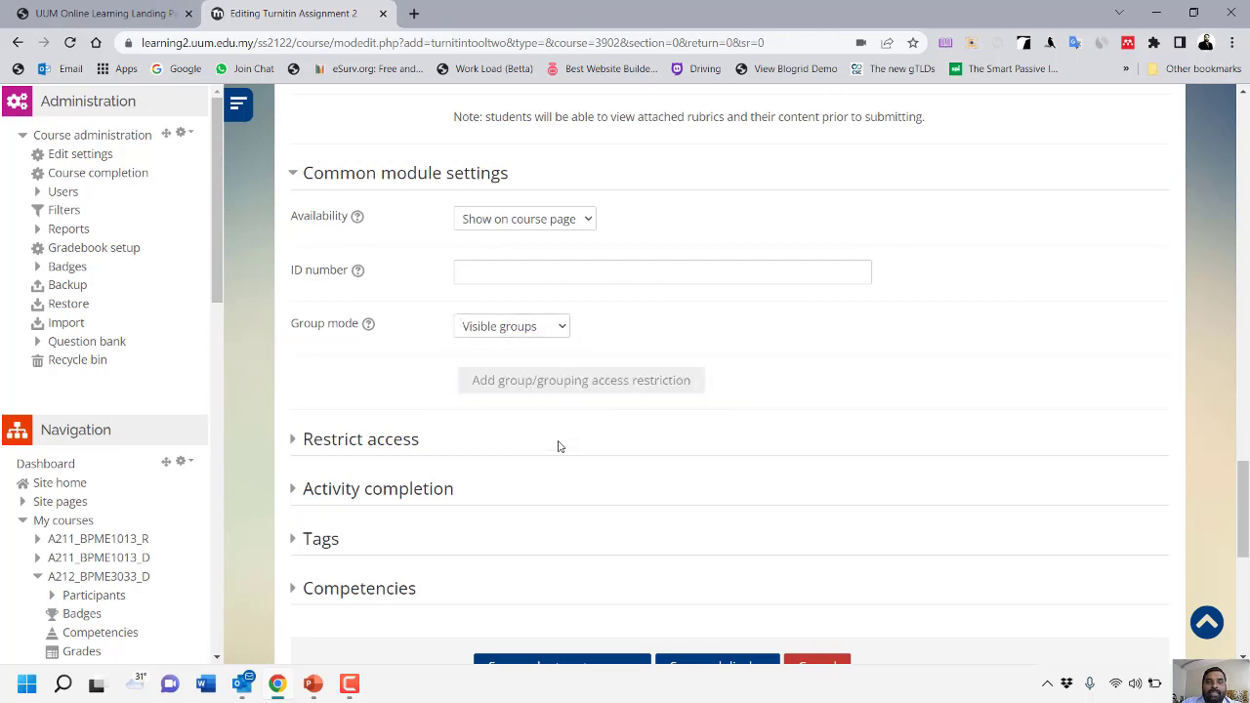
left_click(508, 331)
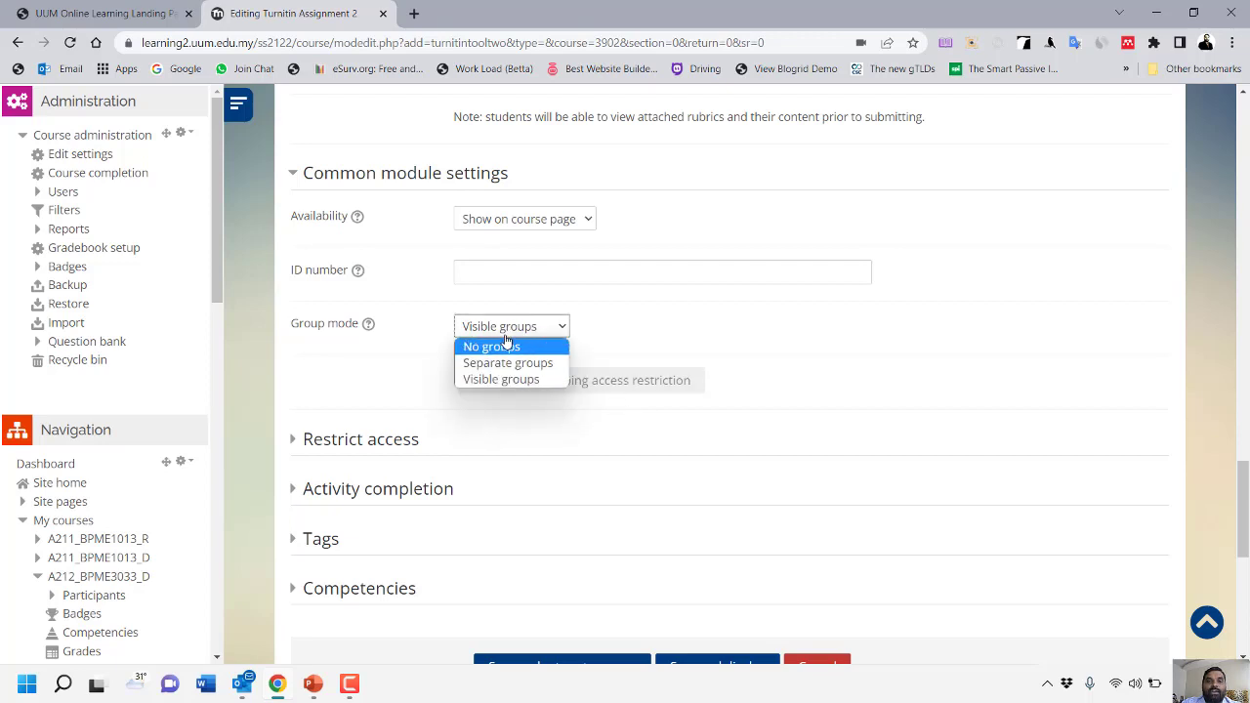
left_click(507, 348)
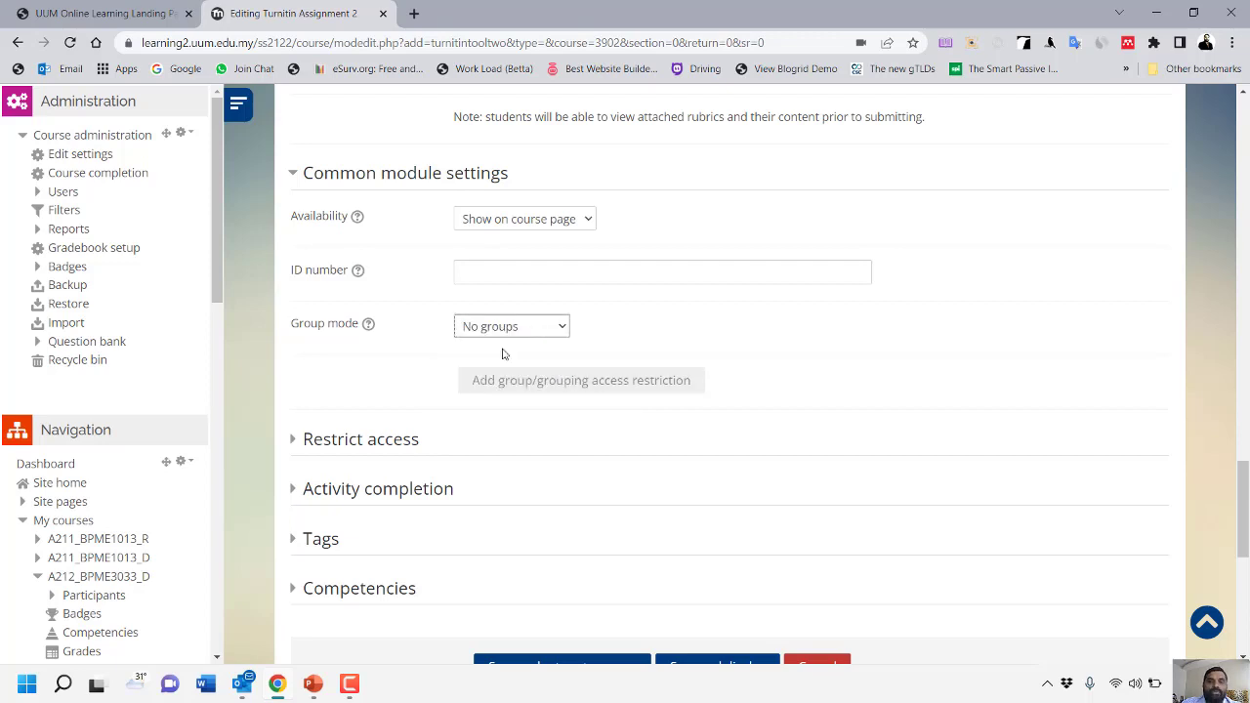
Expand the Restrict access settings and check the student matching and group choices, keeping must and (Any group).
left_click(414, 446)
scroll(693, 420, "down", 3)
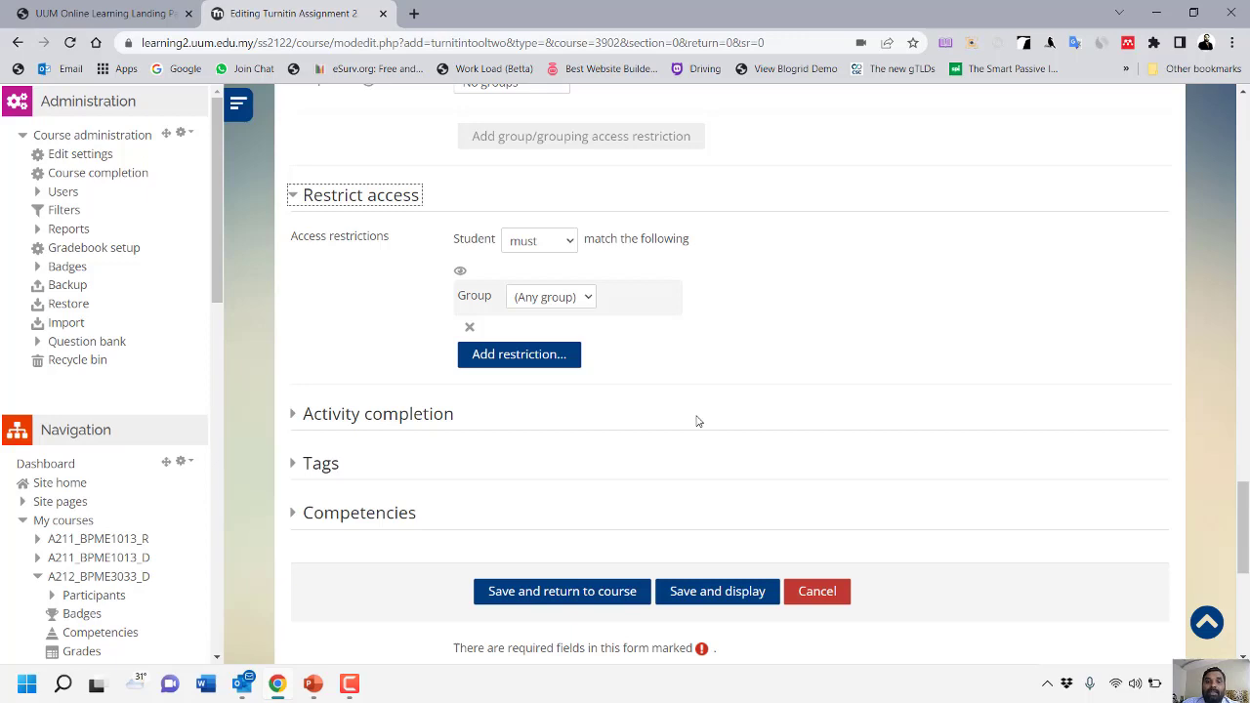
left_click(545, 251)
left_click(545, 251)
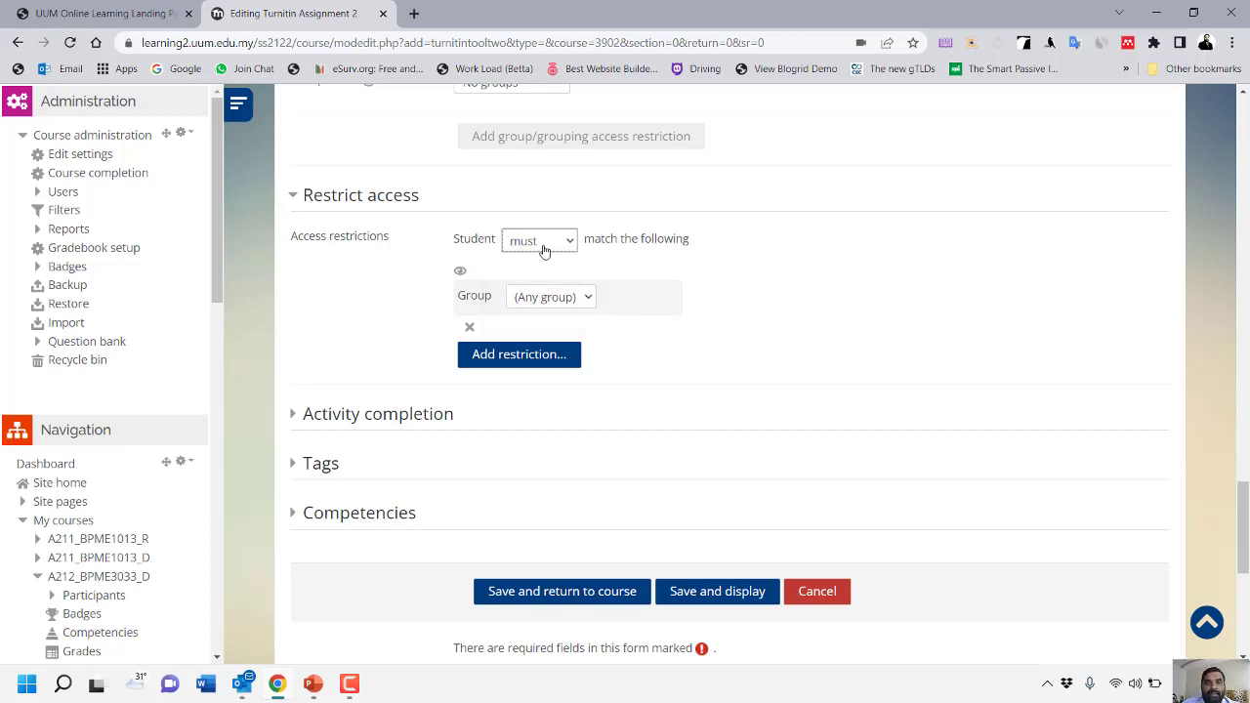
left_click(570, 305)
left_click(700, 387)
Add a User profile access restriction and check its profile field and comparison choices, keeping "is equal to".
left_click(509, 359)
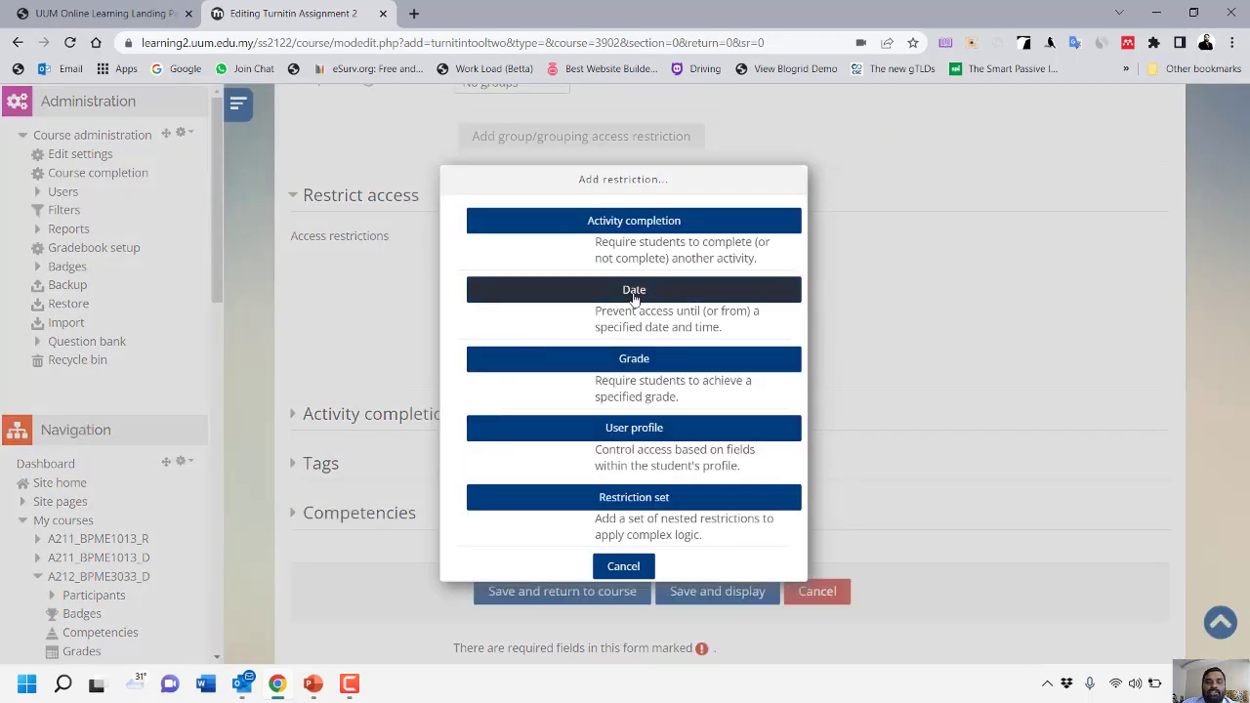
left_click(630, 433)
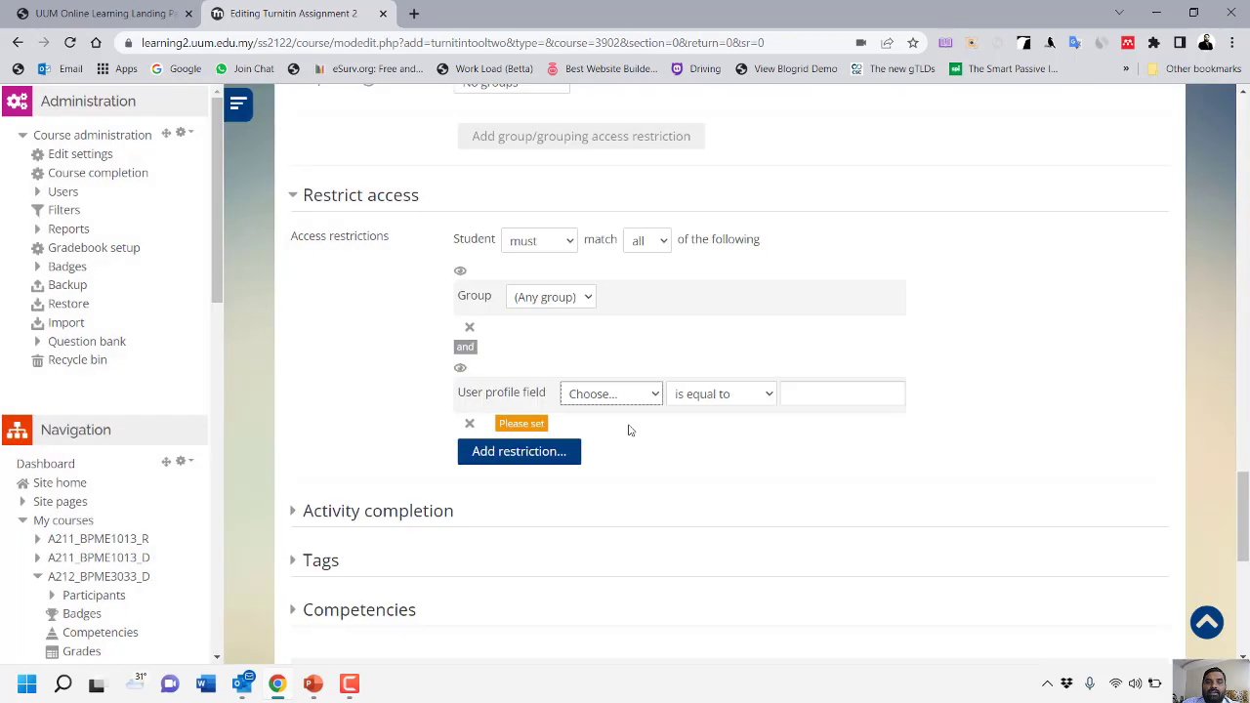
left_click(632, 394)
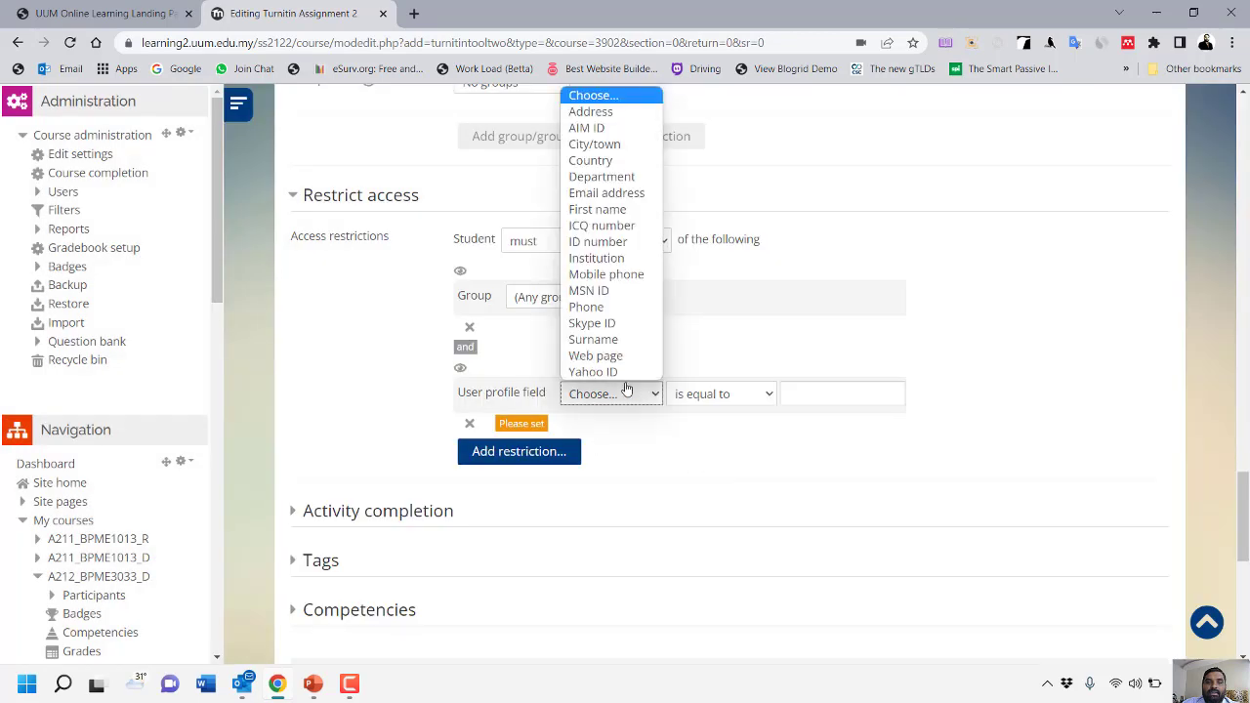
left_click(711, 424)
left_click(744, 393)
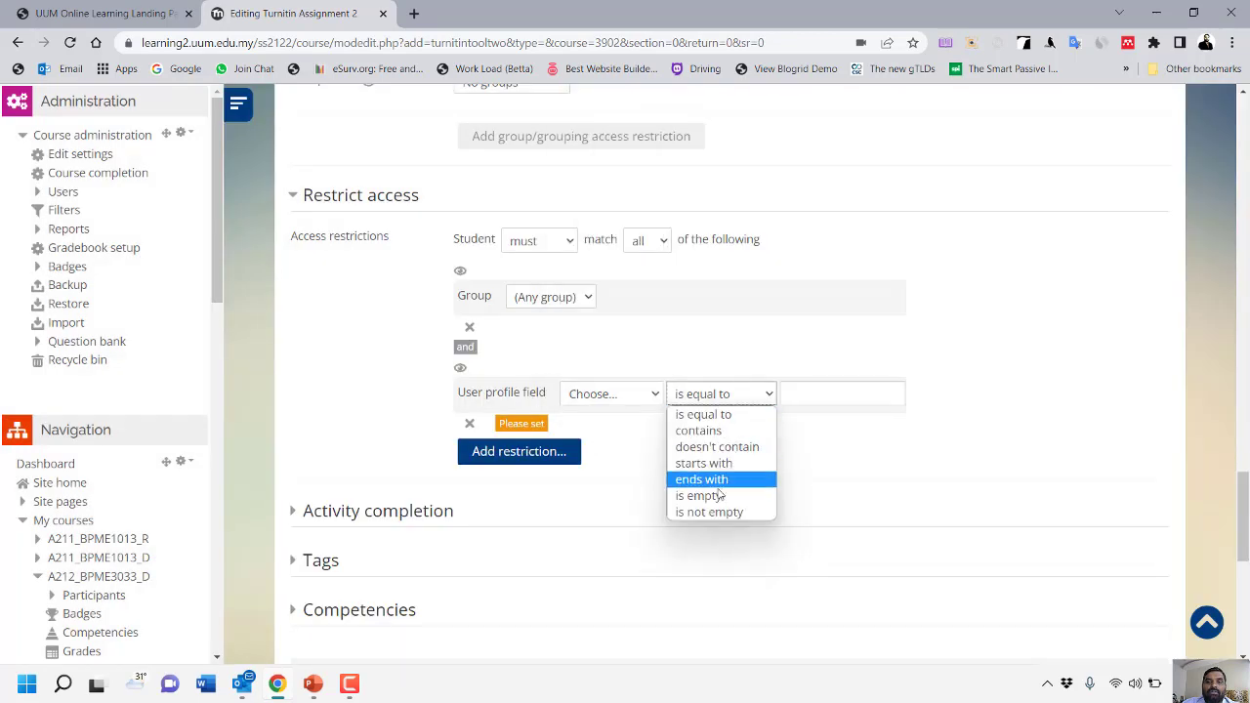
left_click(829, 462)
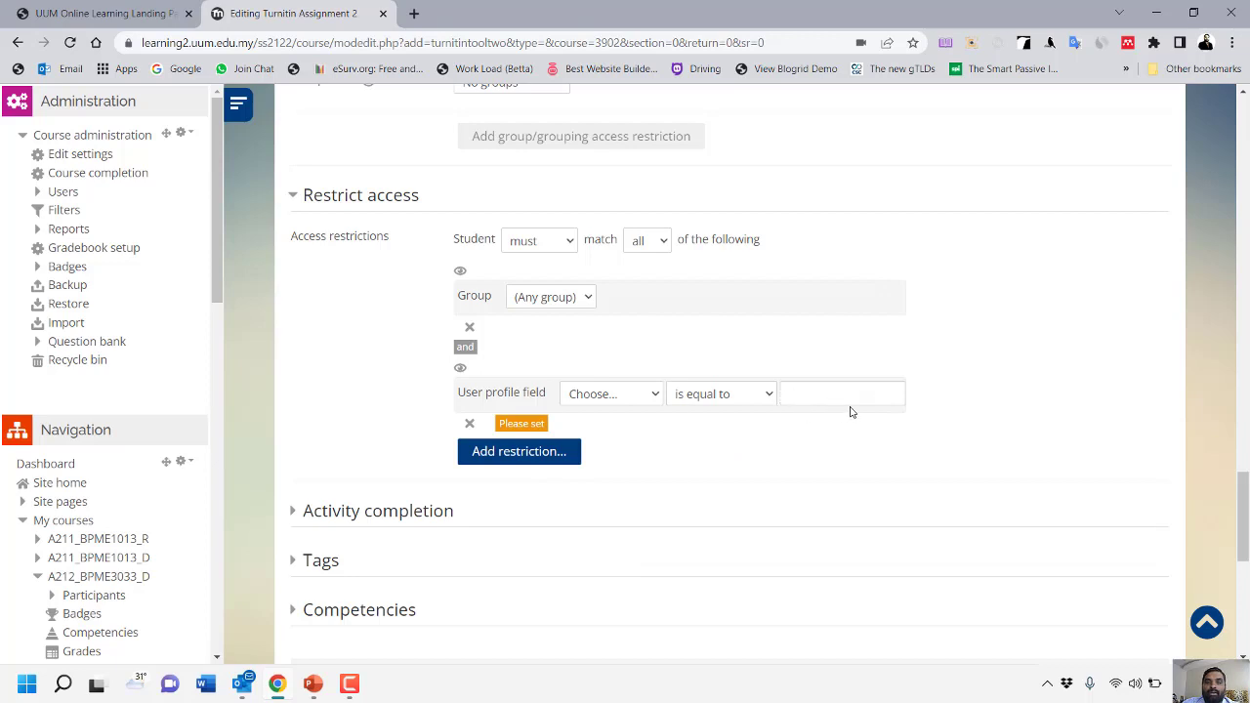
Remove the User profile and Group access restrictions and expand the Activity completion settings.
left_click(469, 423)
left_click(470, 330)
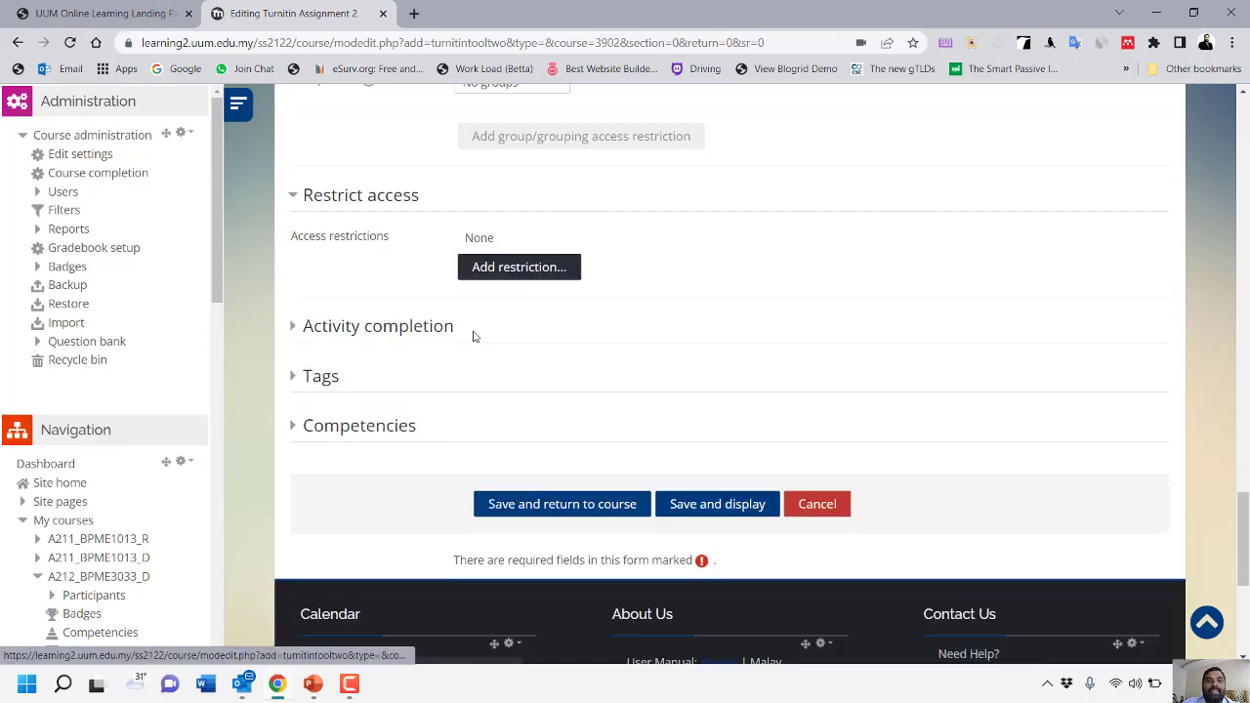
left_click(358, 330)
scroll(684, 382, "down", 1)
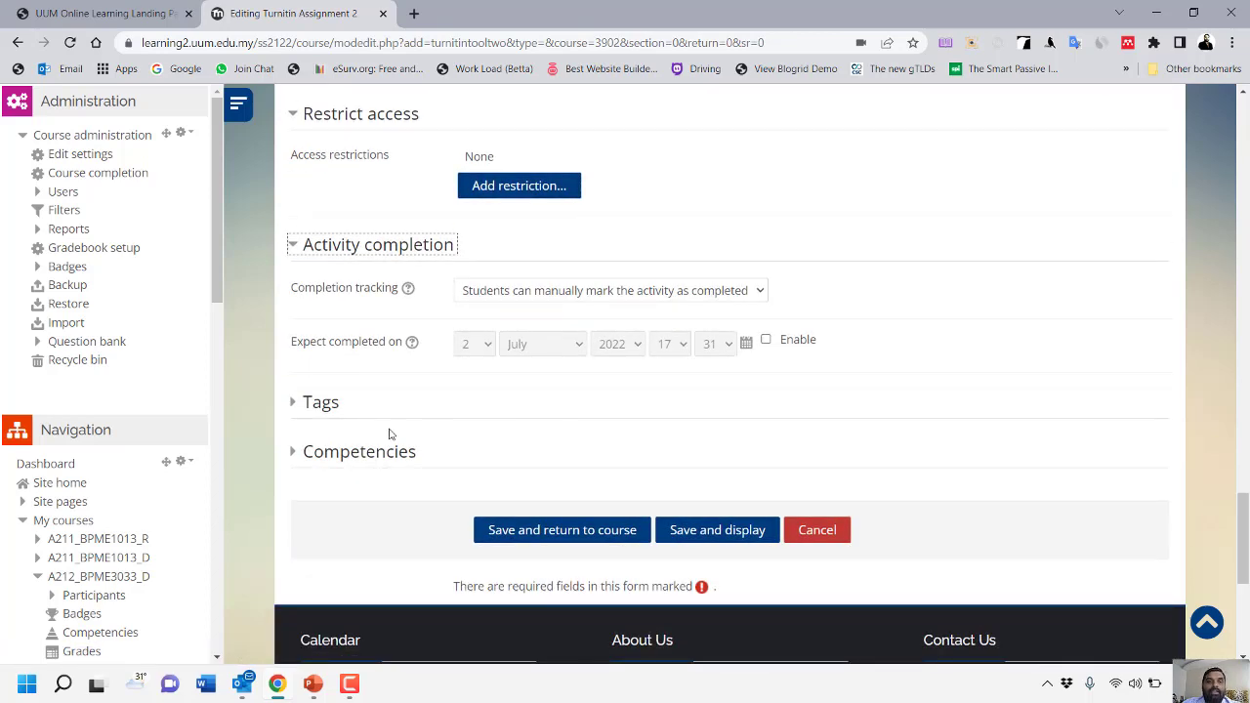
Check the Tags and Competencies sections of the assignment settings.
left_click(323, 404)
left_click(324, 403)
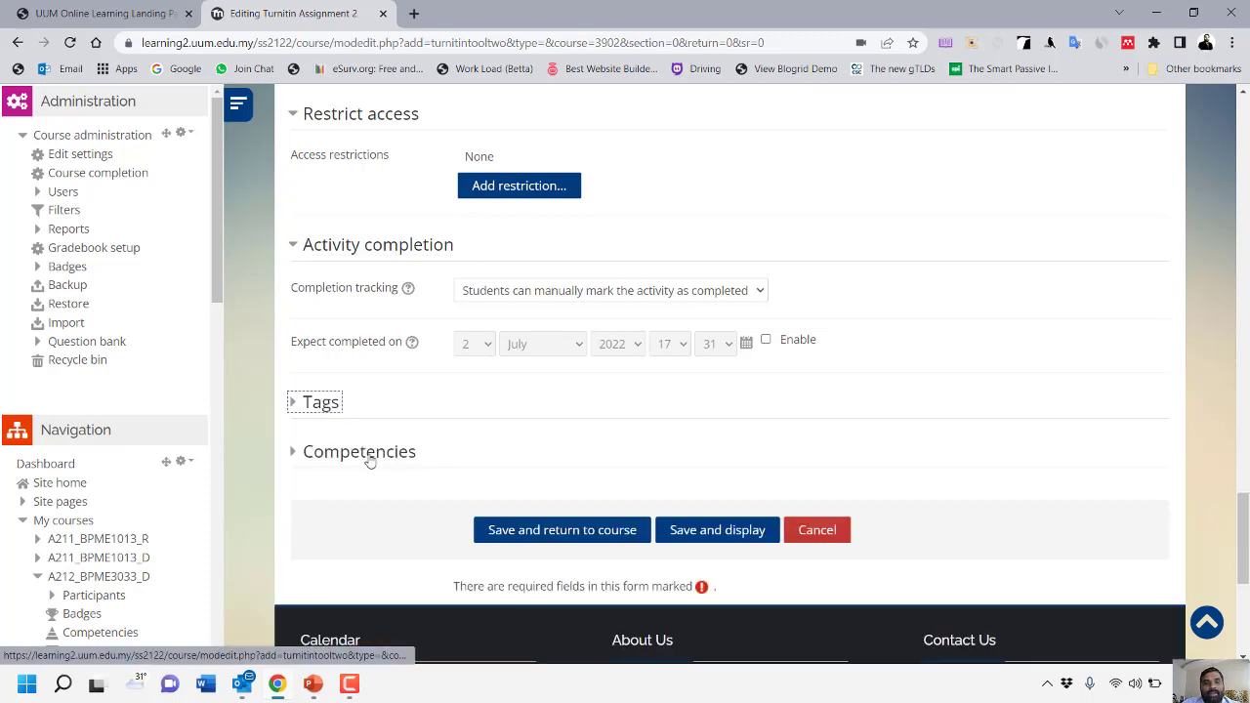
left_click(370, 455)
left_click(369, 455)
scroll(369, 455, "down", 2)
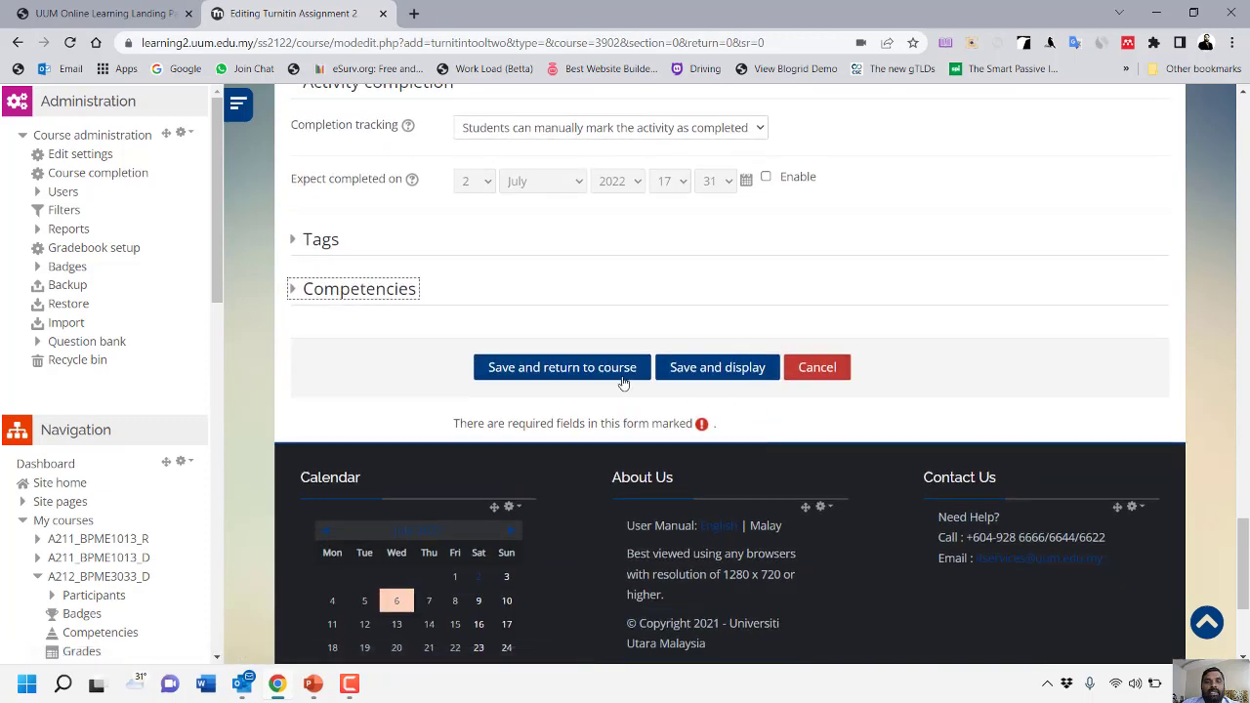
Save the assignment, return to the course and open Assignment 1 to show its submission inbox.
left_click(515, 369)
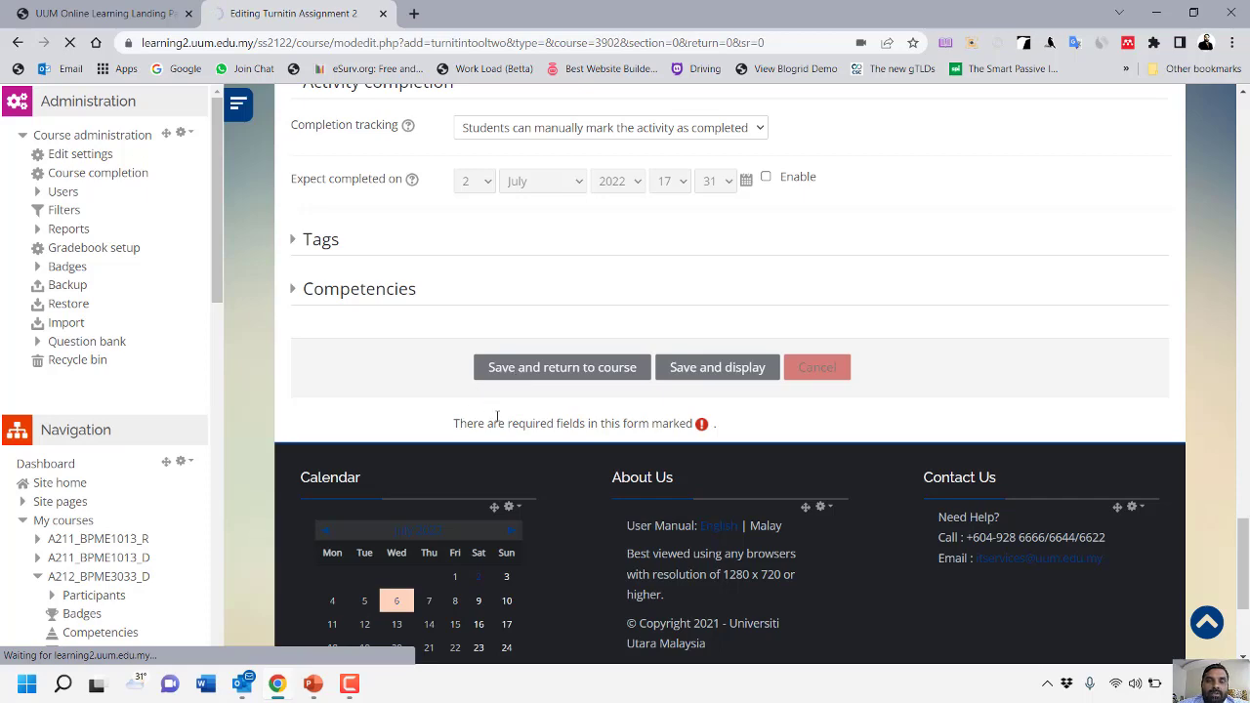
scroll(569, 391, "down", 9)
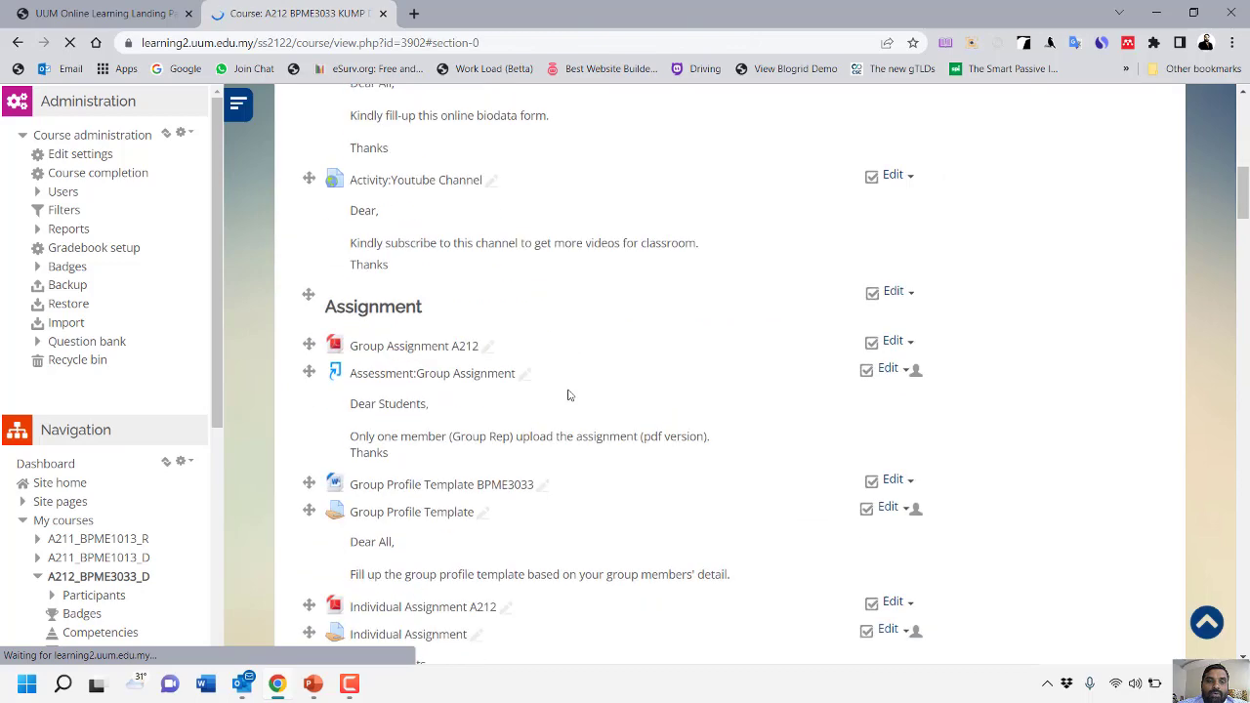
scroll(567, 392, "down", 8)
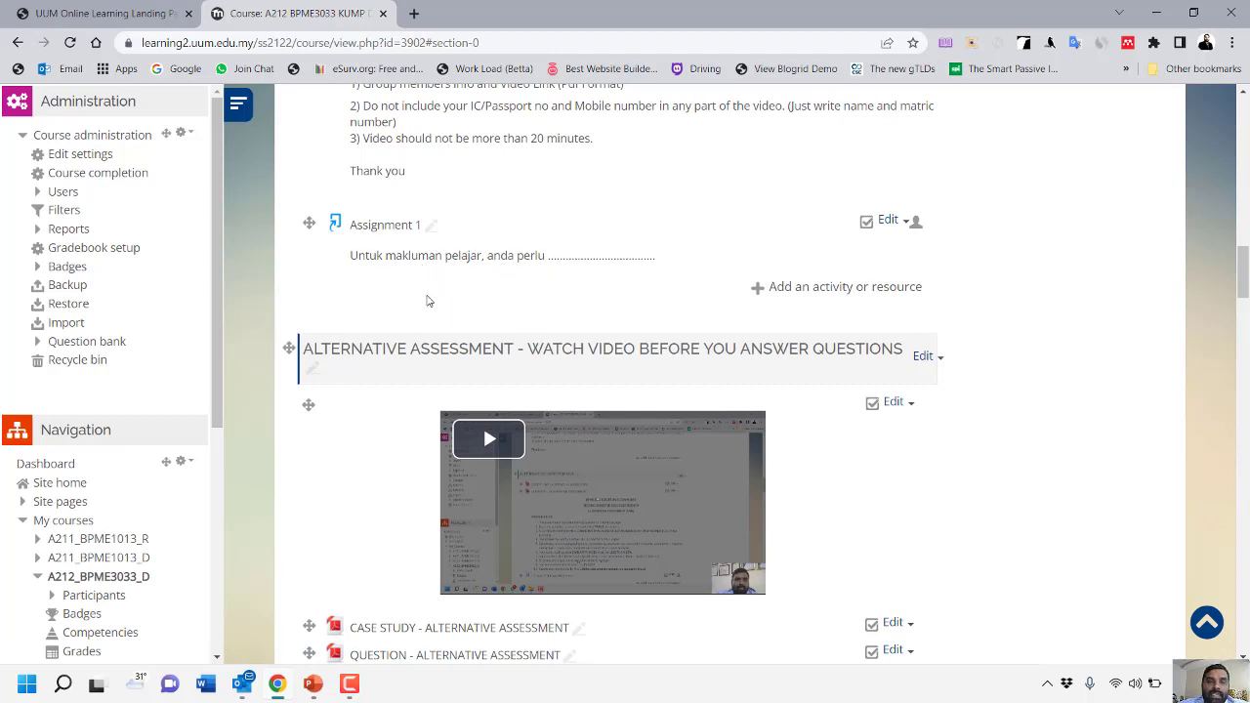
scroll(422, 293, "up", 1)
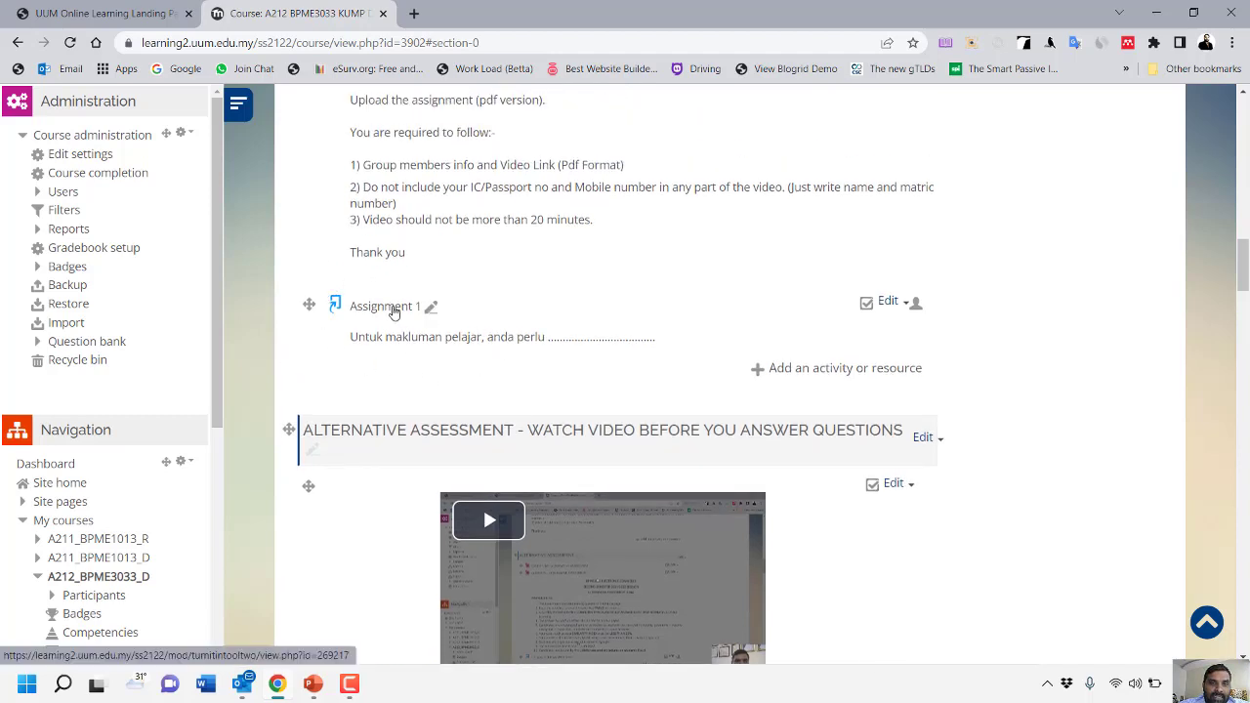
left_click(395, 310)
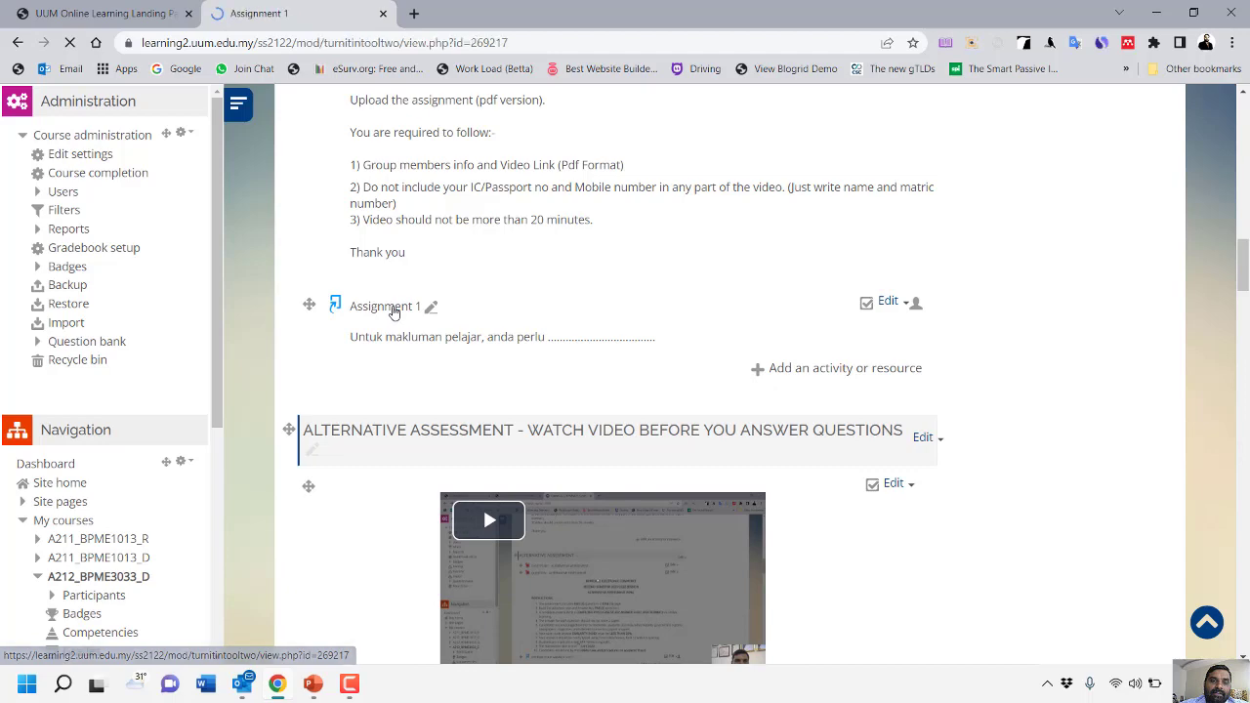
scroll(910, 362, "down", 2)
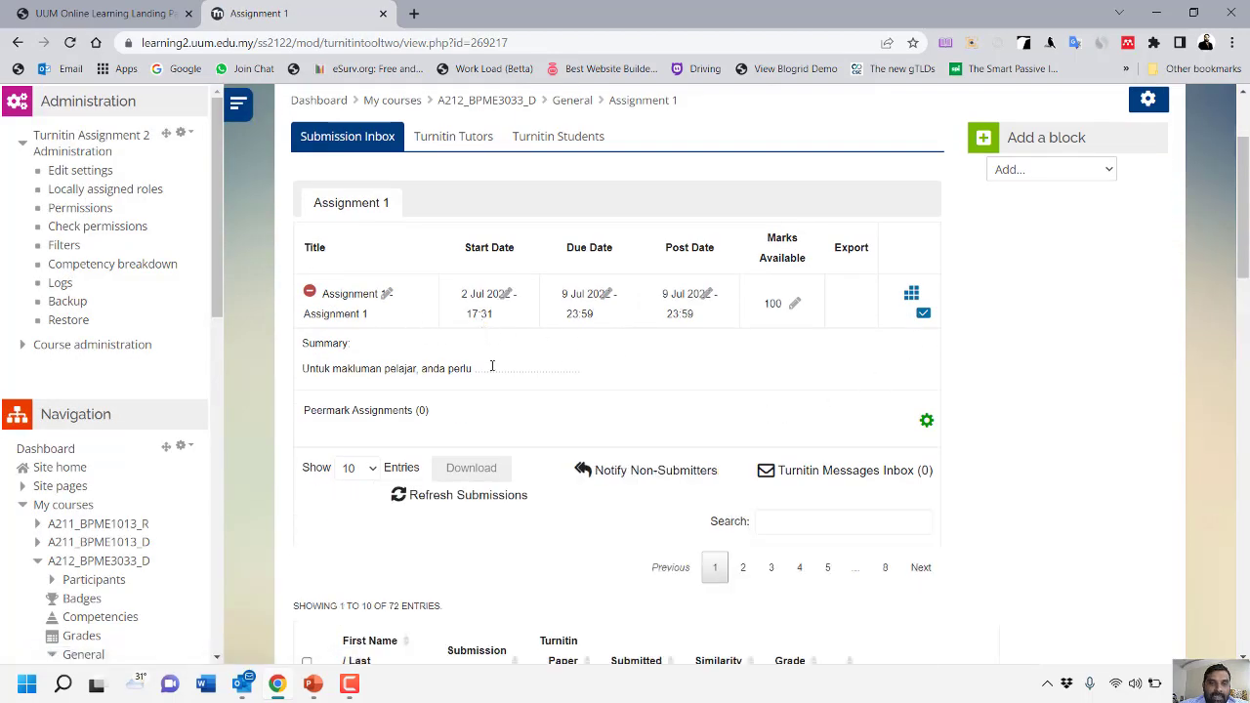
Check the start date's inline editing fields without changing them and look through the student list in Assignment 1's submission inbox.
left_click(506, 294)
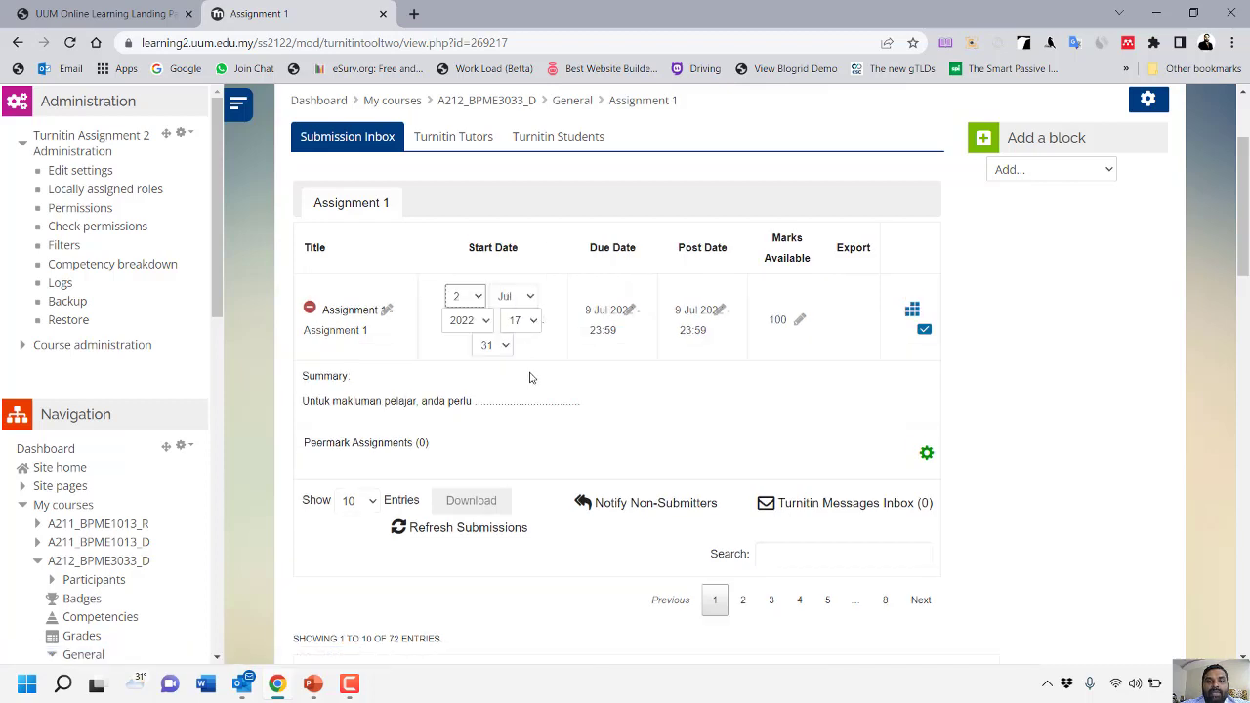
left_click(837, 395)
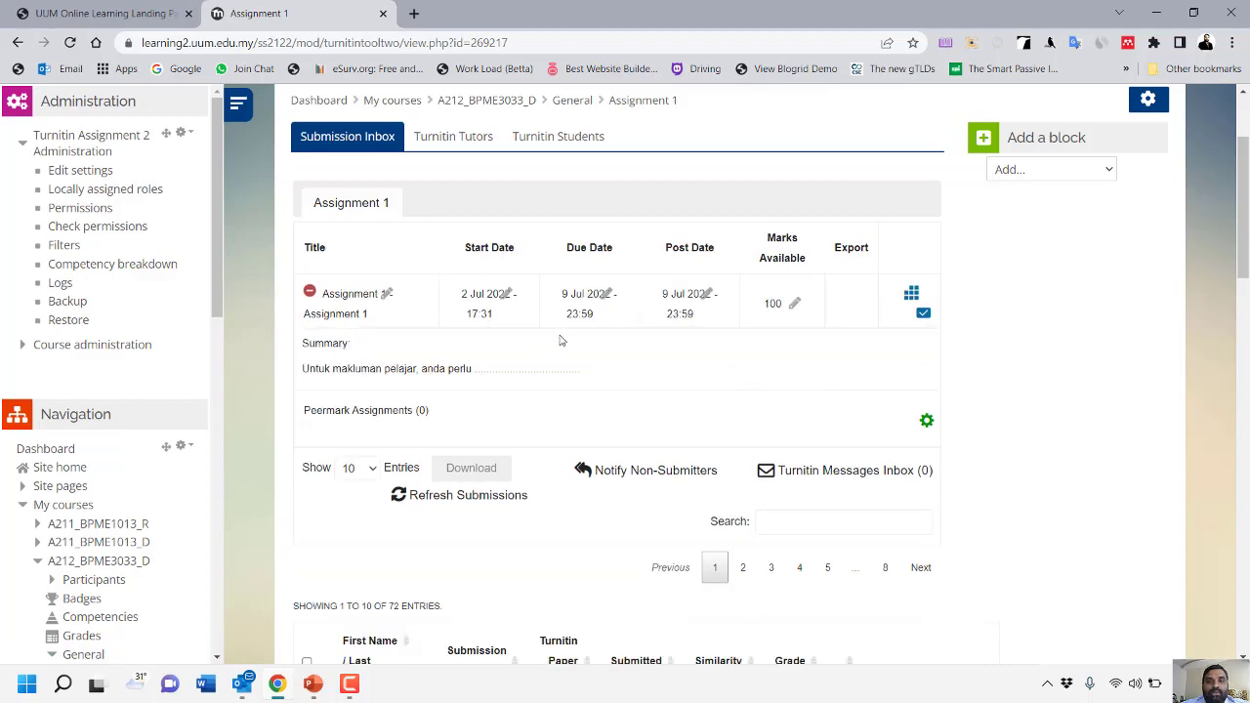
scroll(589, 446, "down", 2)
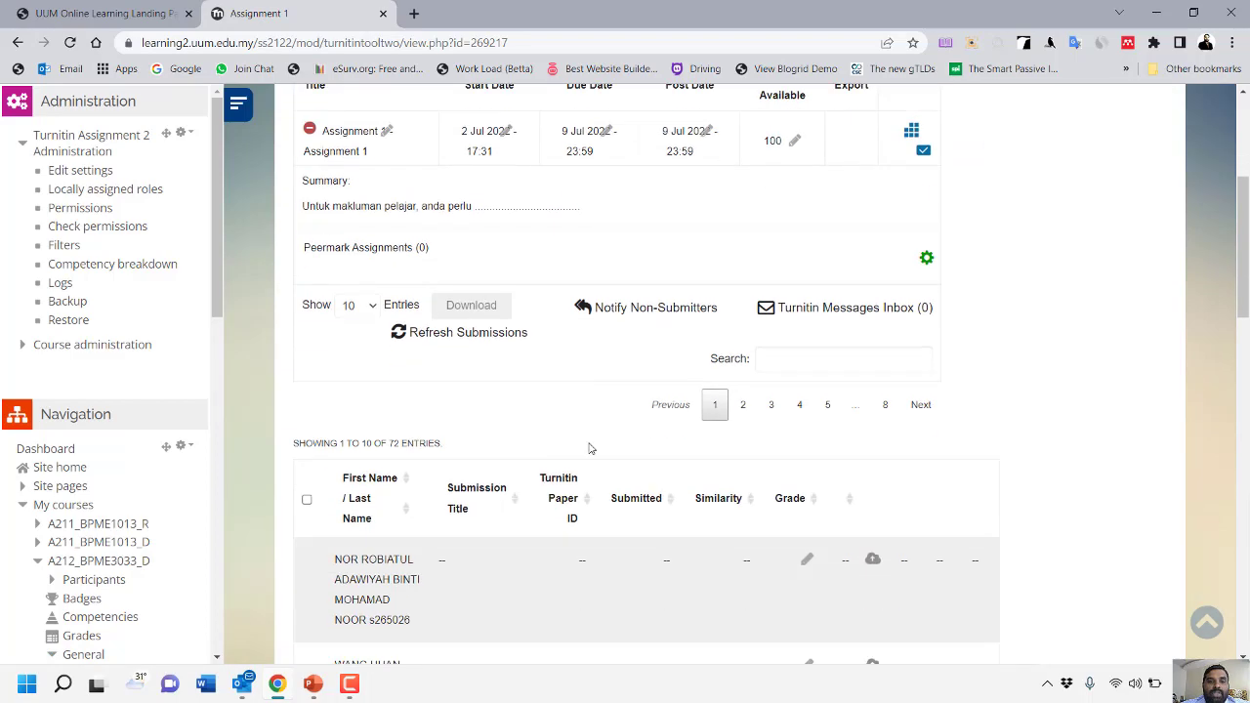
scroll(678, 424, "down", 3)
scroll(671, 421, "down", 1)
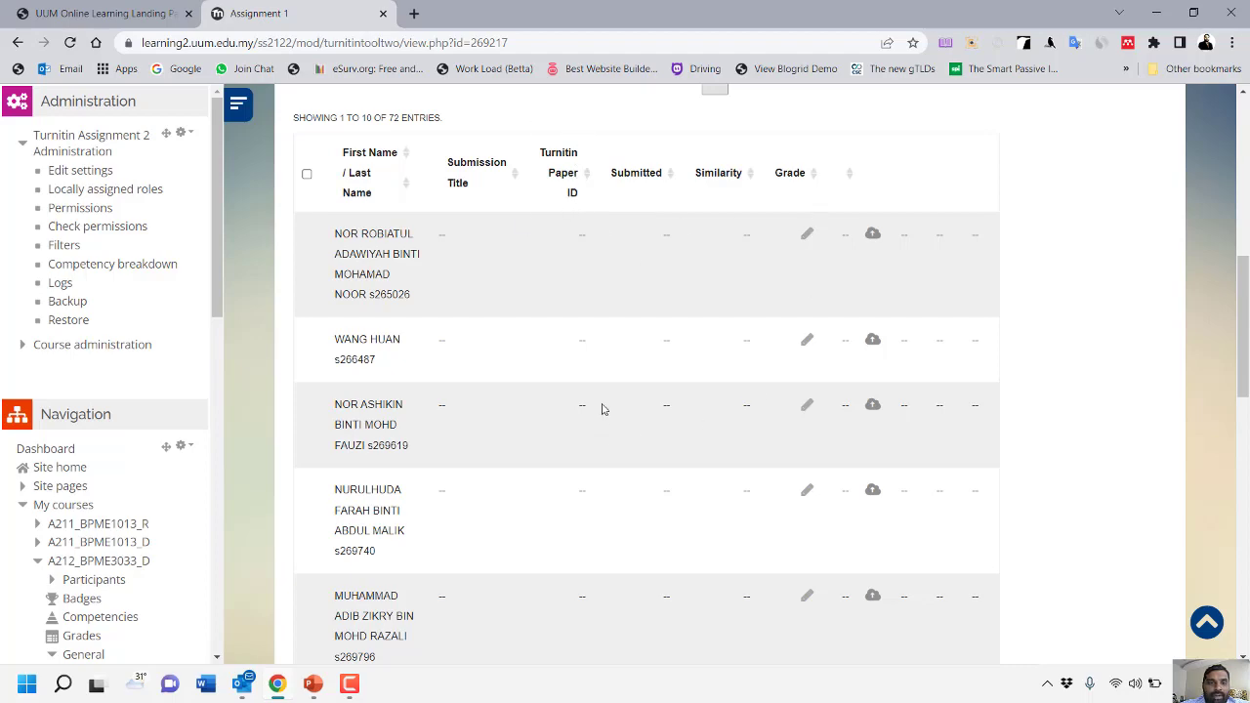
scroll(816, 523, "up", 1)
scroll(815, 523, "up", 7)
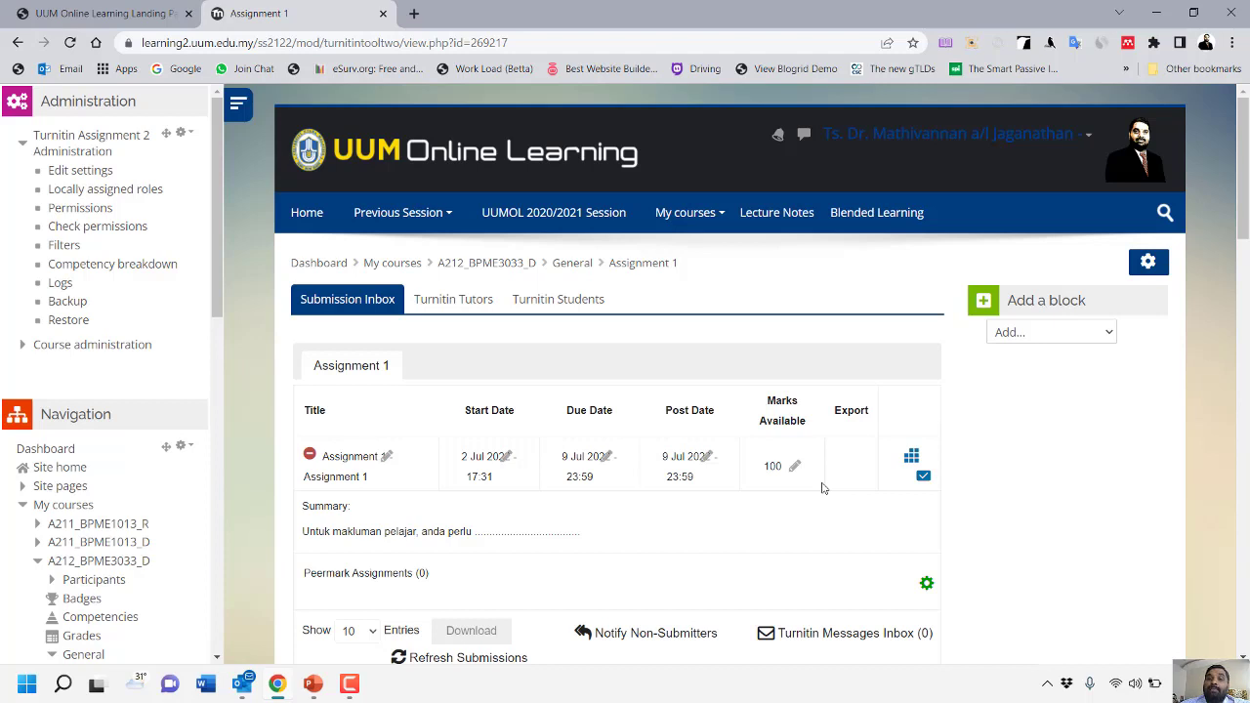
Switch to the Student role to view Assignment 1 as a student.
left_click(1090, 142)
left_click(879, 282)
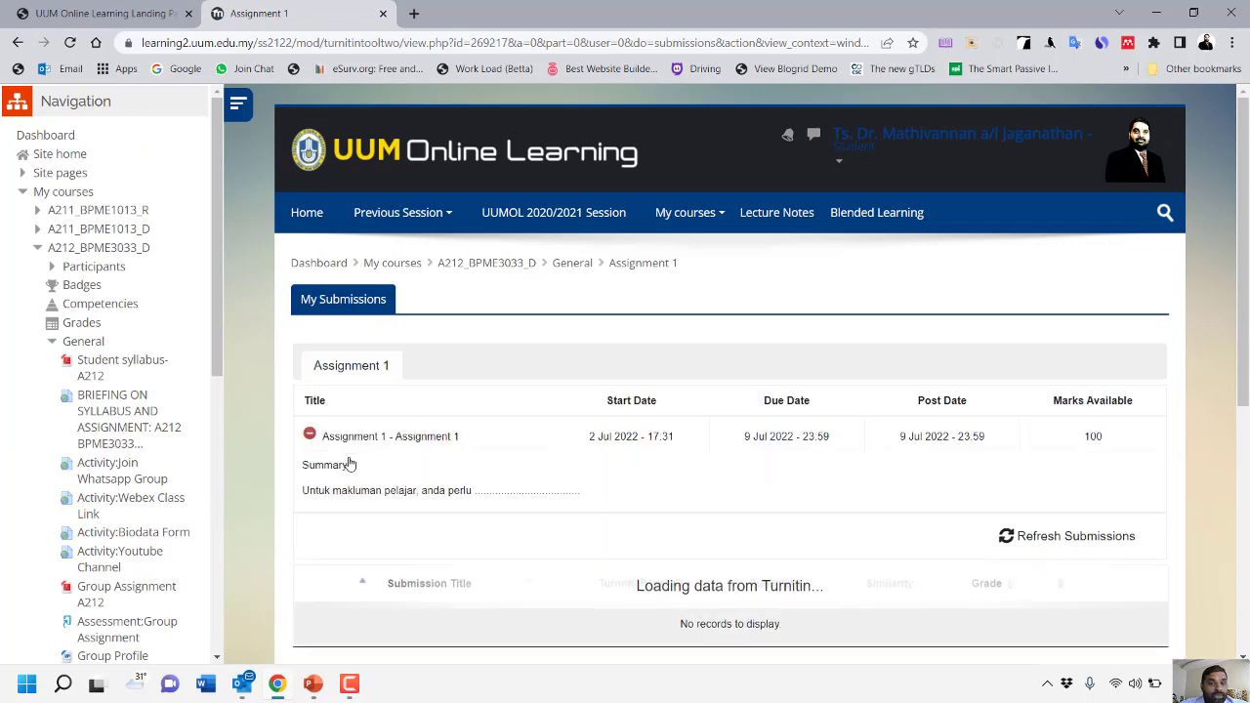
scroll(772, 432, "down", 1)
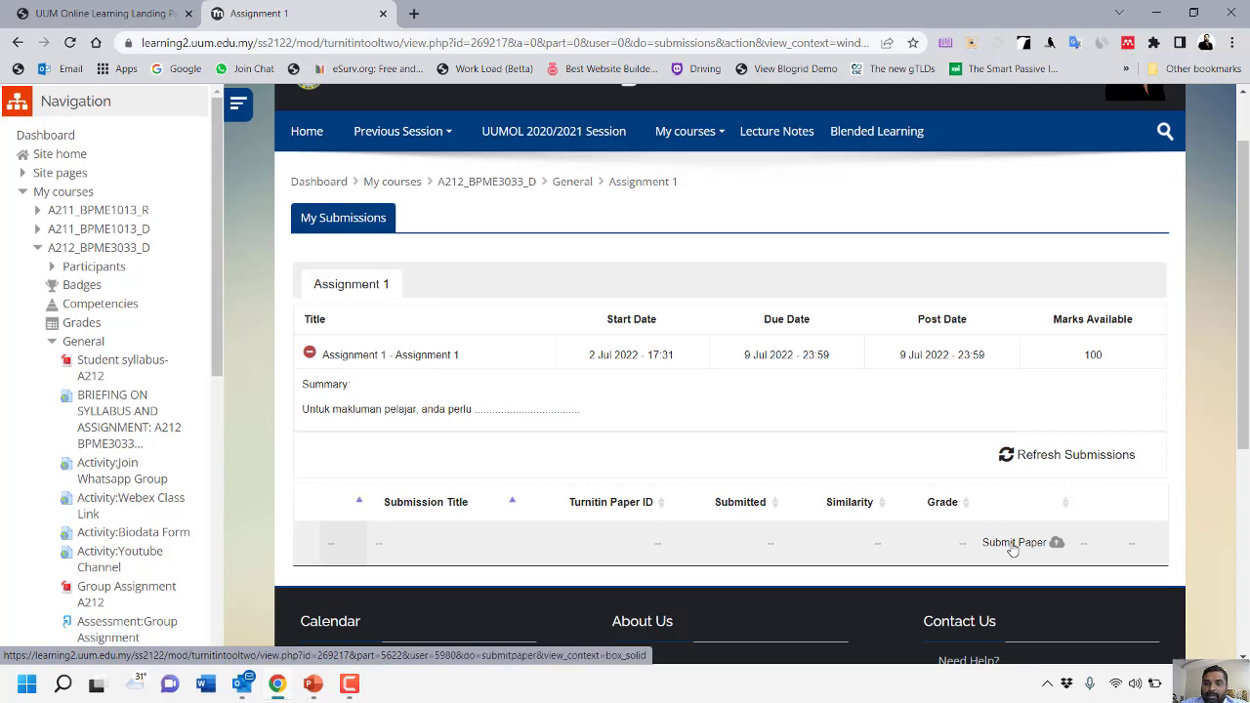
Start a paper submission for Assignment 1 and title it "Assignment E-commerce Case Study 1".
left_click(1013, 542)
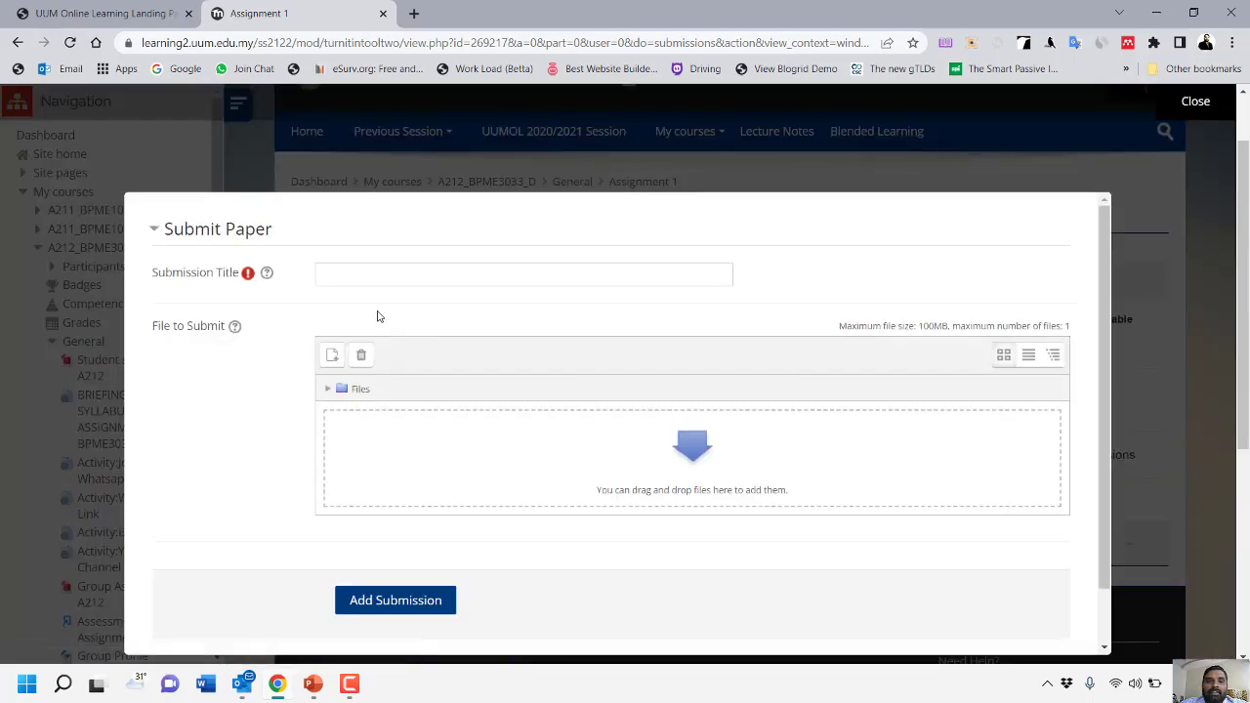
left_click(331, 278)
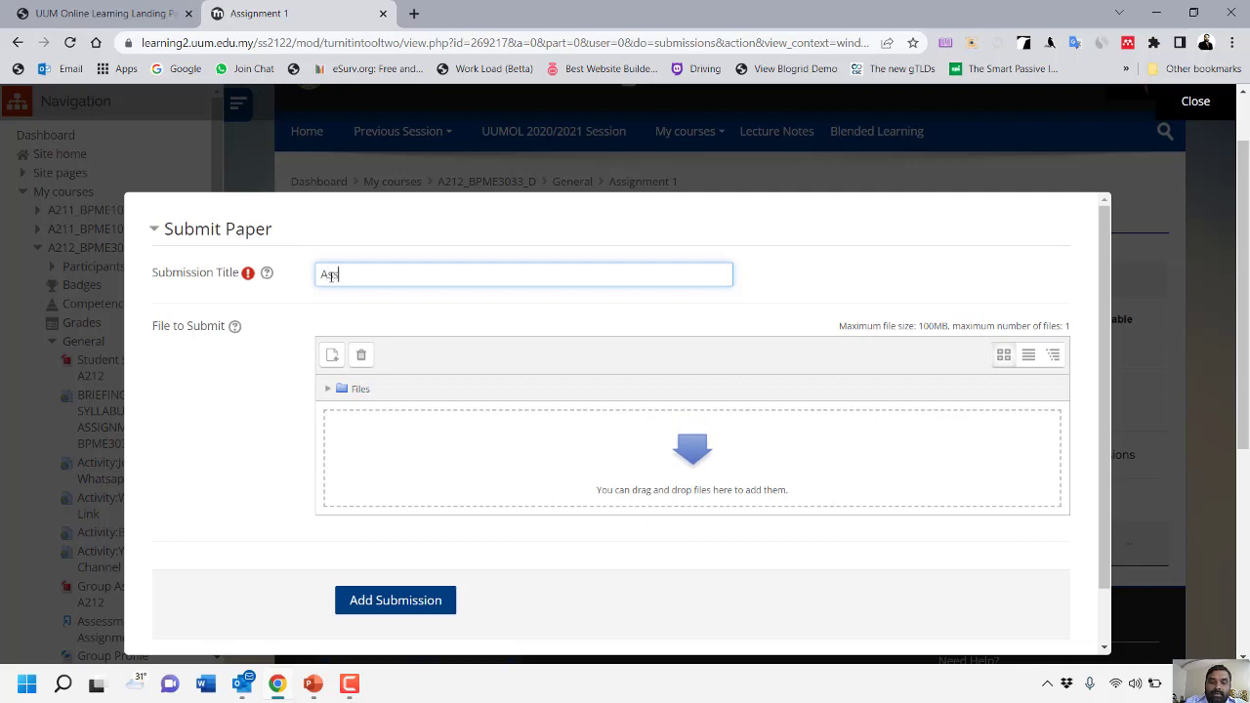
type("ignment E-commerc")
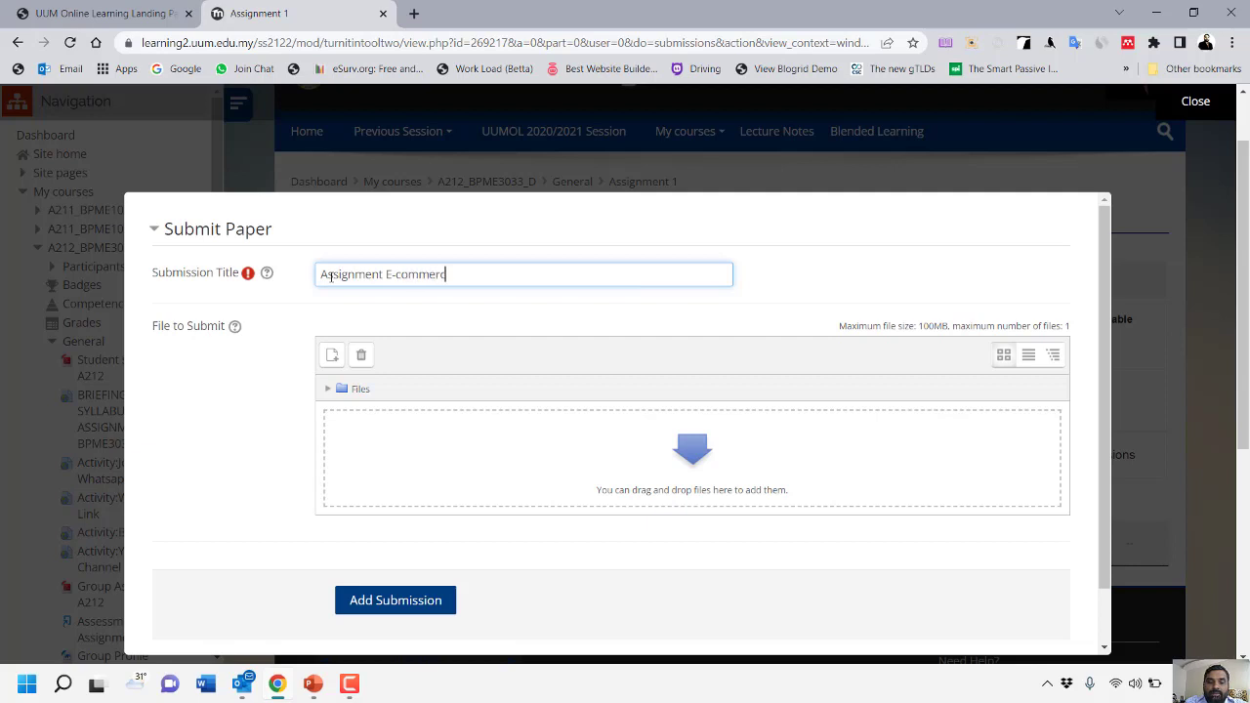
type("e Case Study 1")
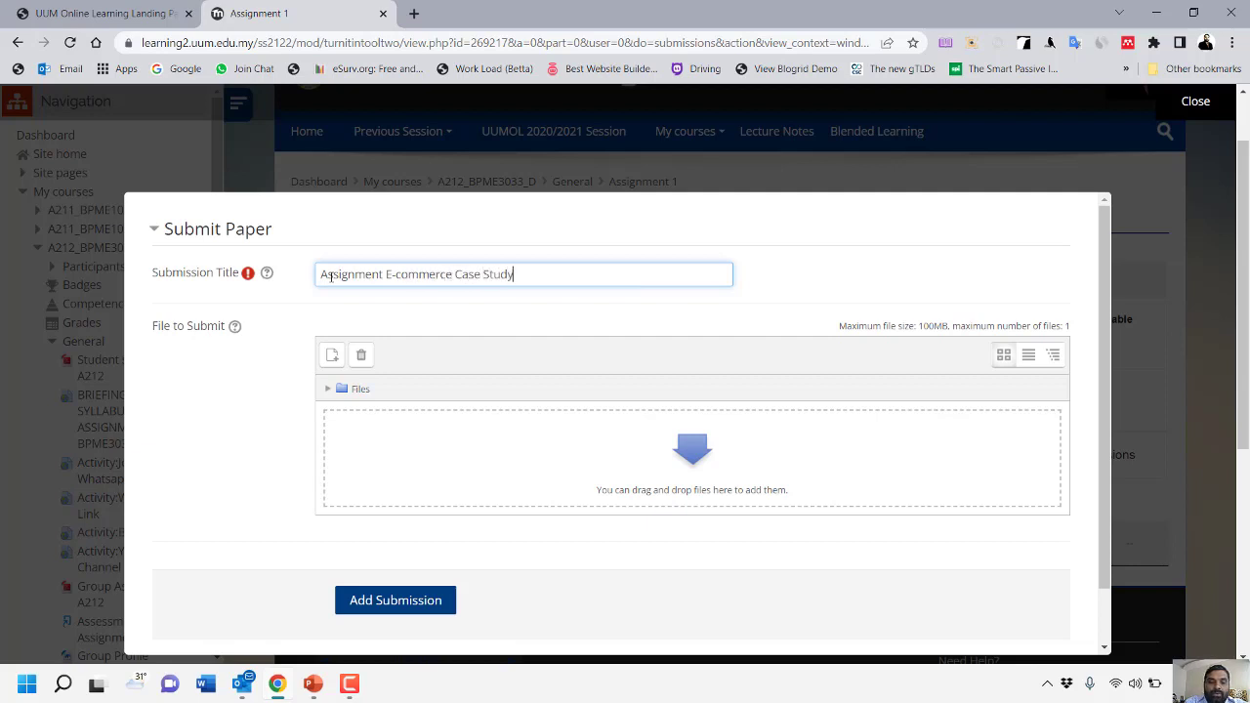
Upload the Word file "try" from the Desktop folder as the file to submit.
left_click(692, 460)
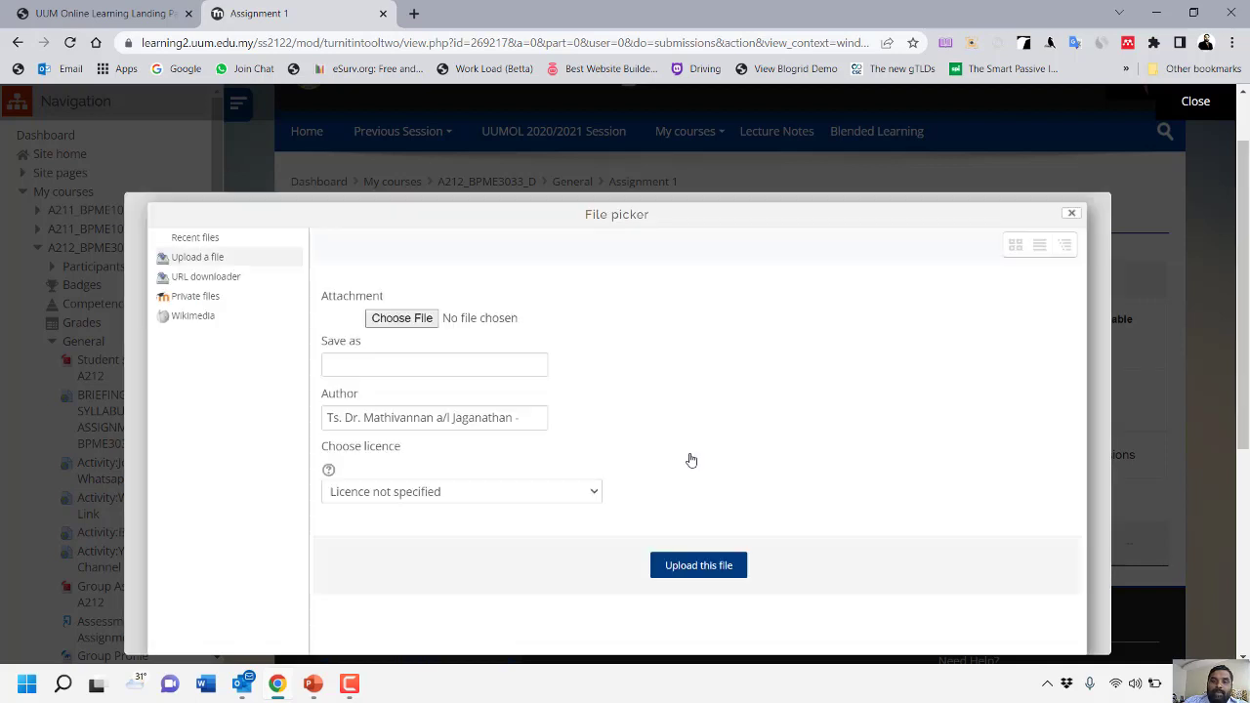
left_click(390, 317)
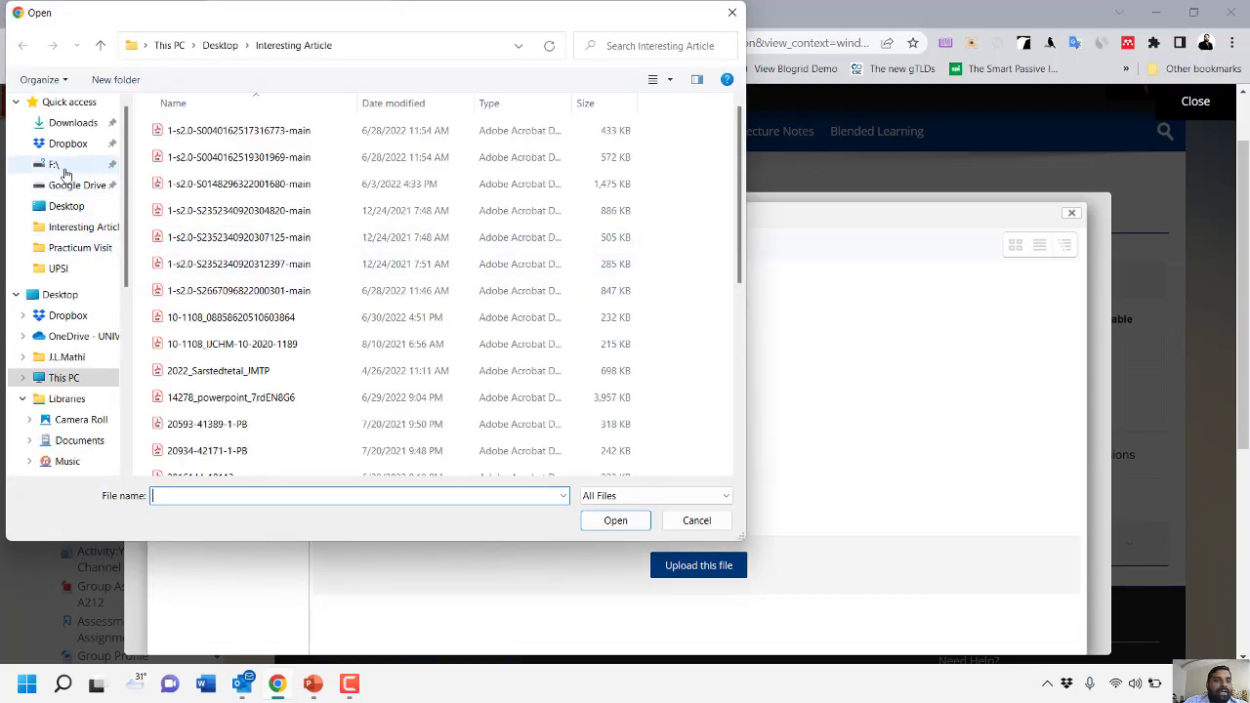
left_click(69, 206)
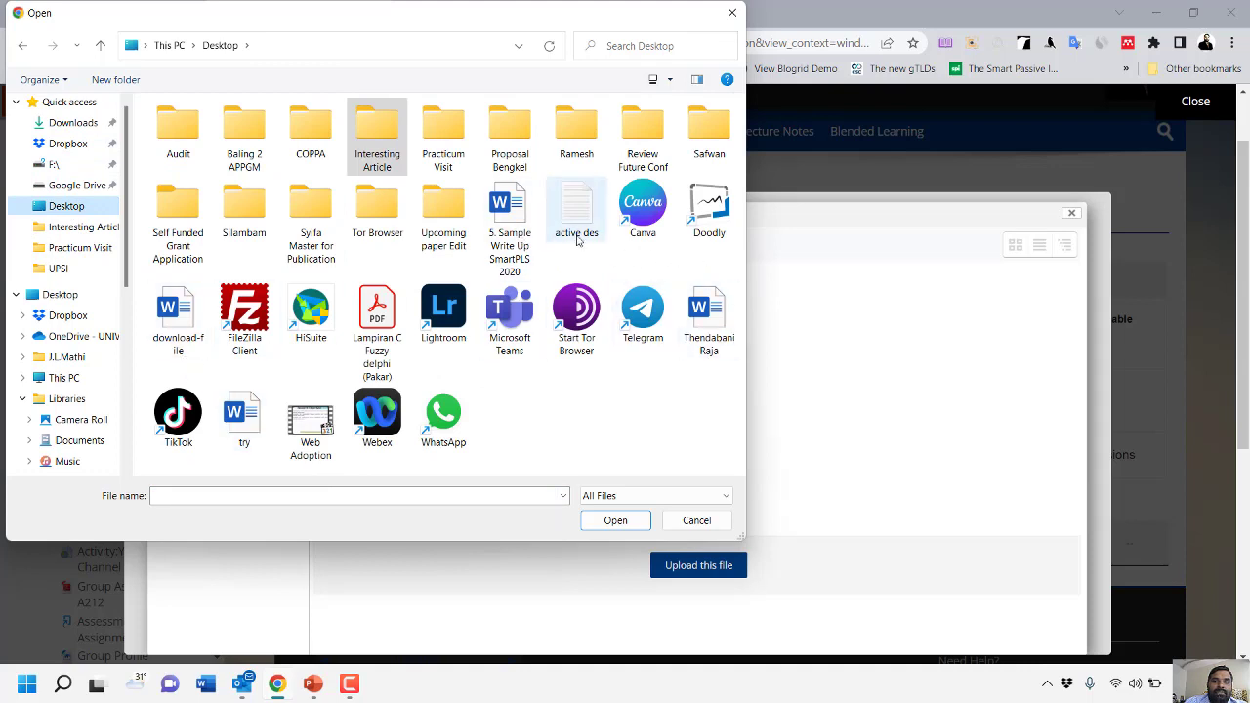
double_click(241, 415)
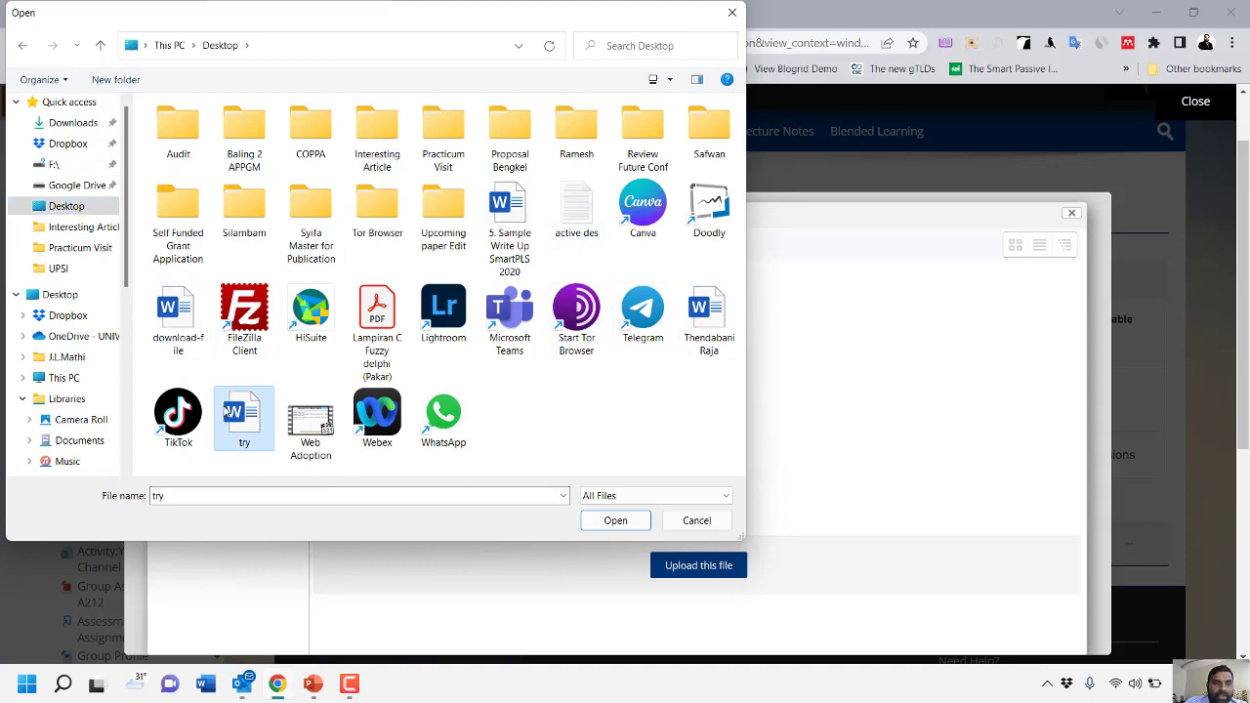
left_click(724, 568)
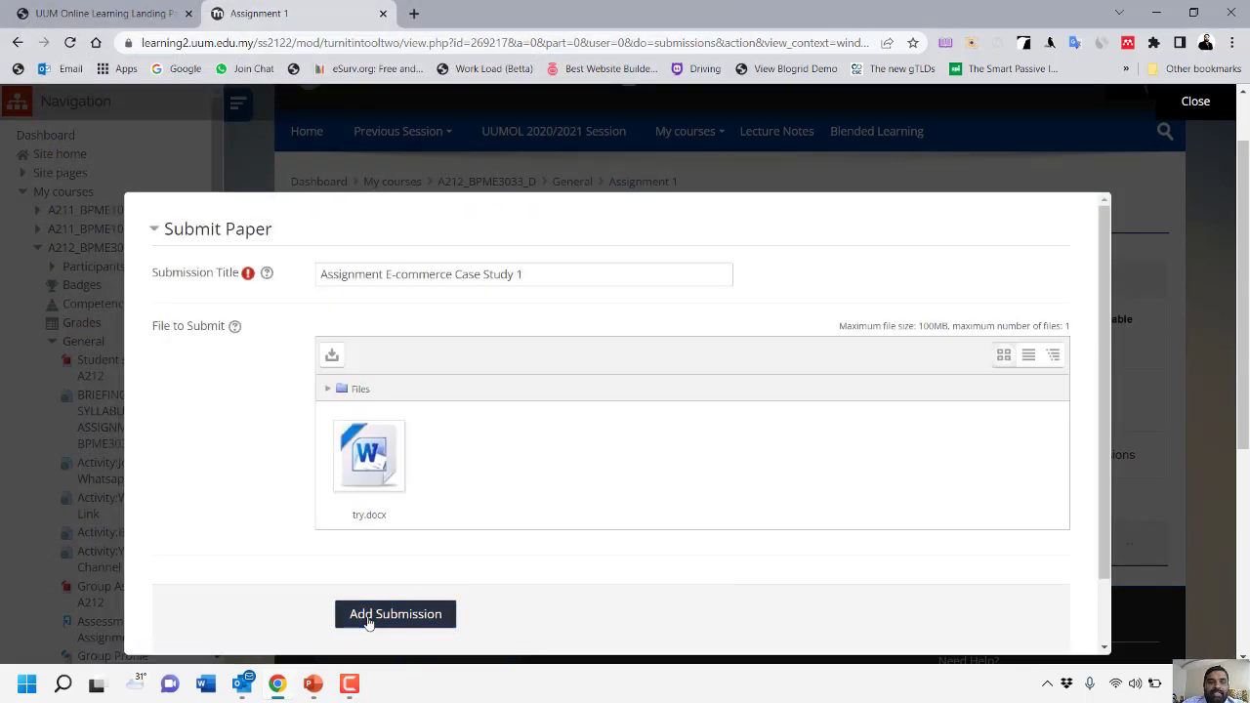
Add the submission to Turnitin, read through its digital receipt and close the receipt.
left_click(368, 615)
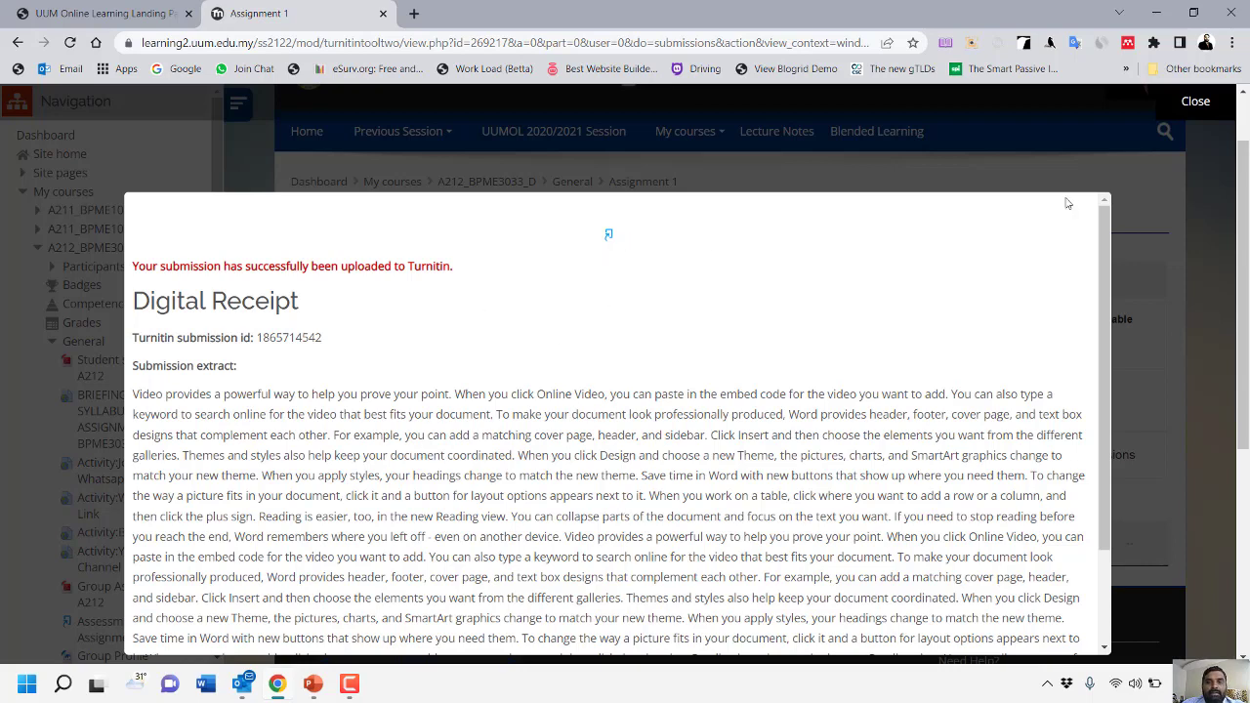
scroll(1109, 464, "down", 1)
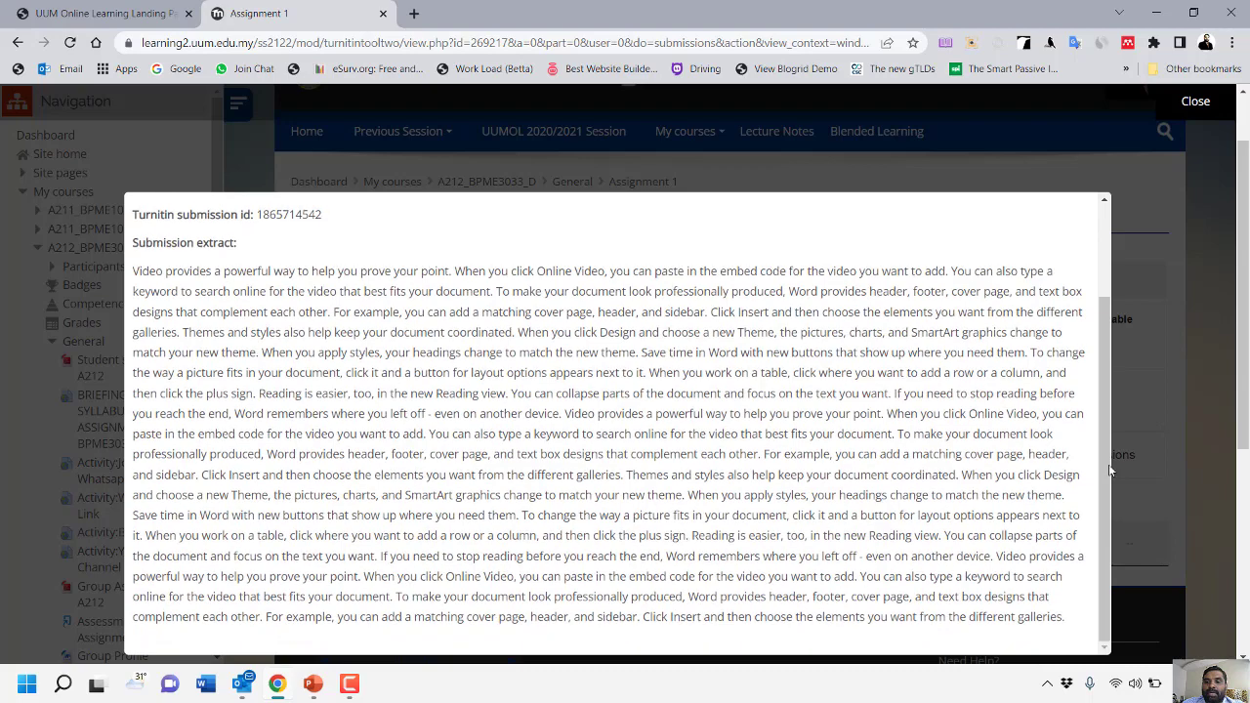
left_click(1154, 206)
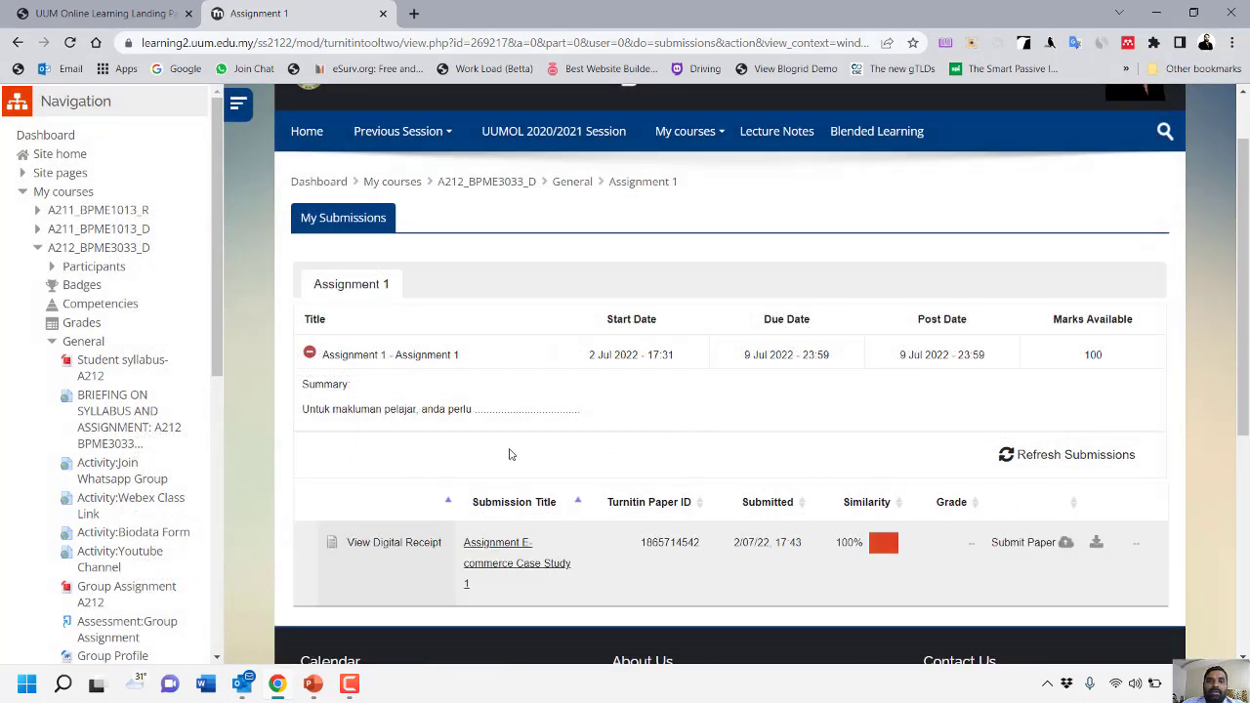
Open the submission's similarity report in Feedback Studio and display the Match Overview.
scroll(1075, 477, "down", 2)
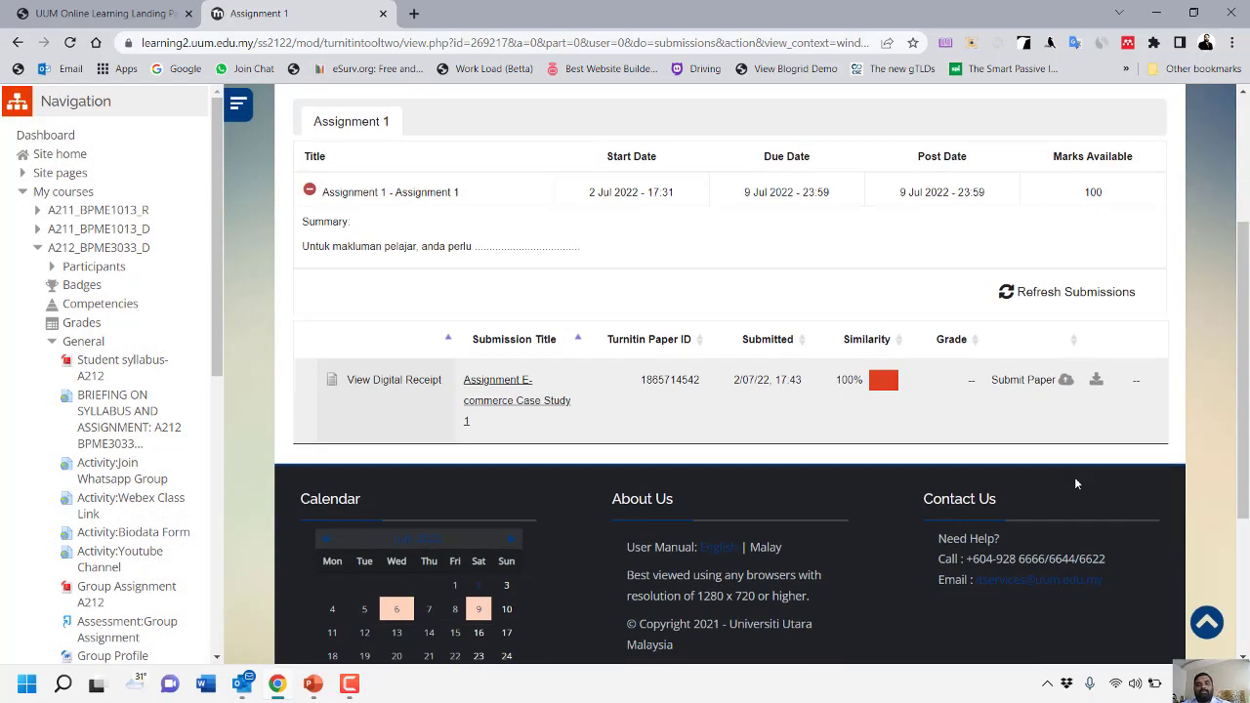
left_click(879, 389)
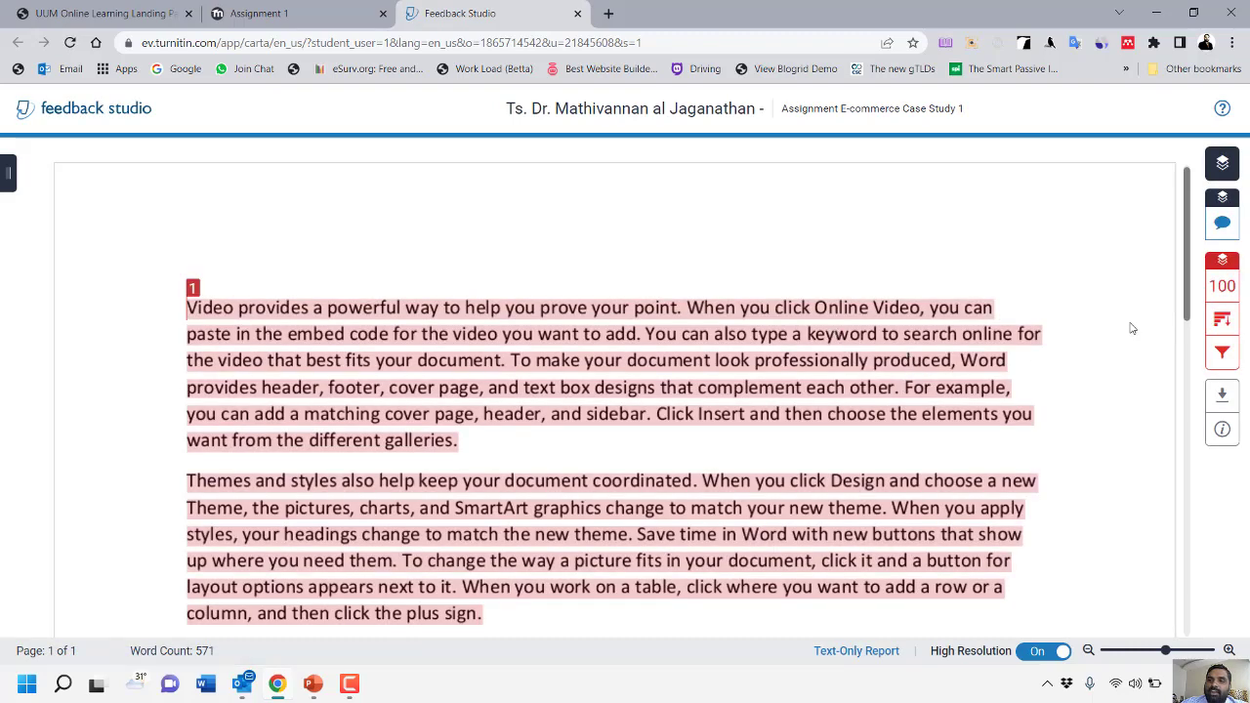
left_click(1223, 293)
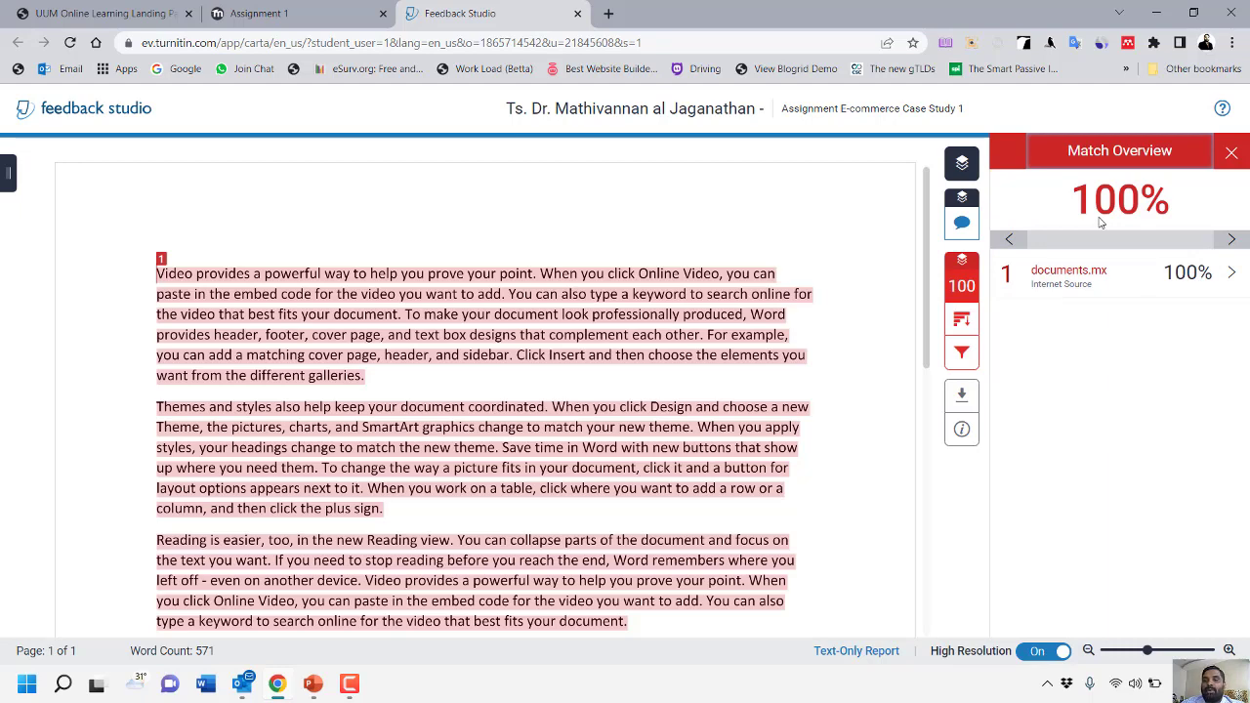
Download the current view of the similarity report and save it as a PDF on the Desktop.
left_click(962, 397)
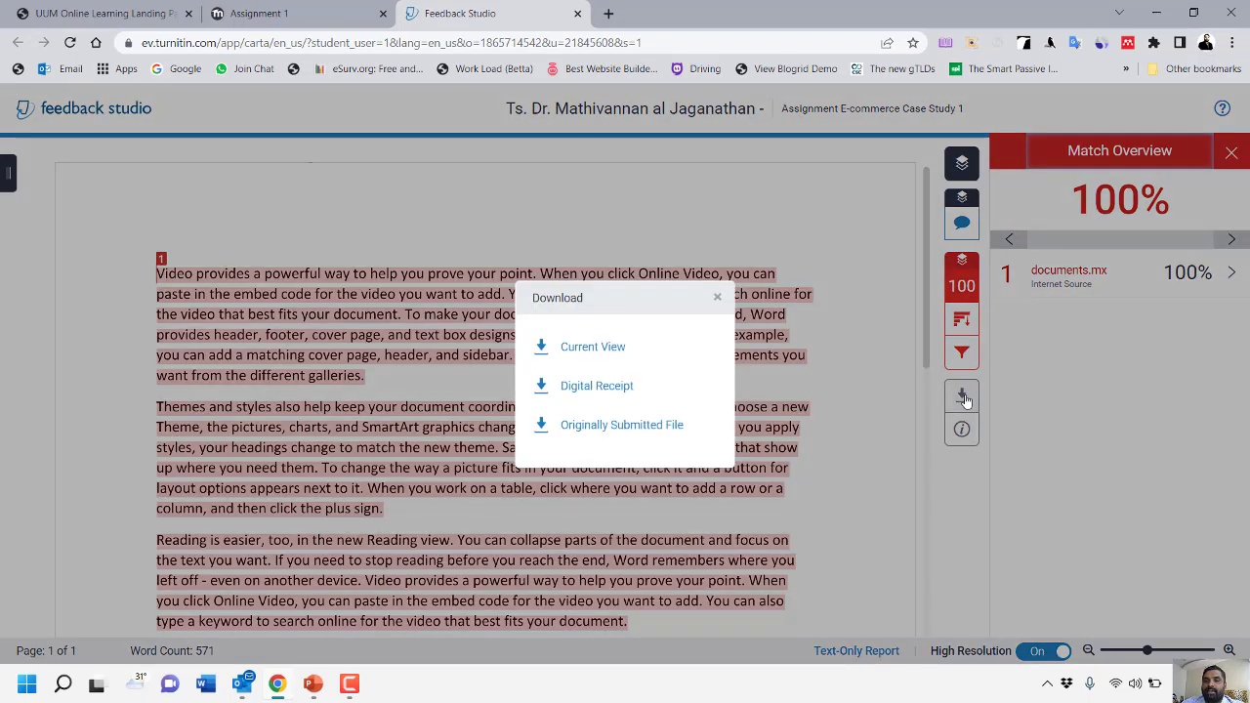
left_click(593, 348)
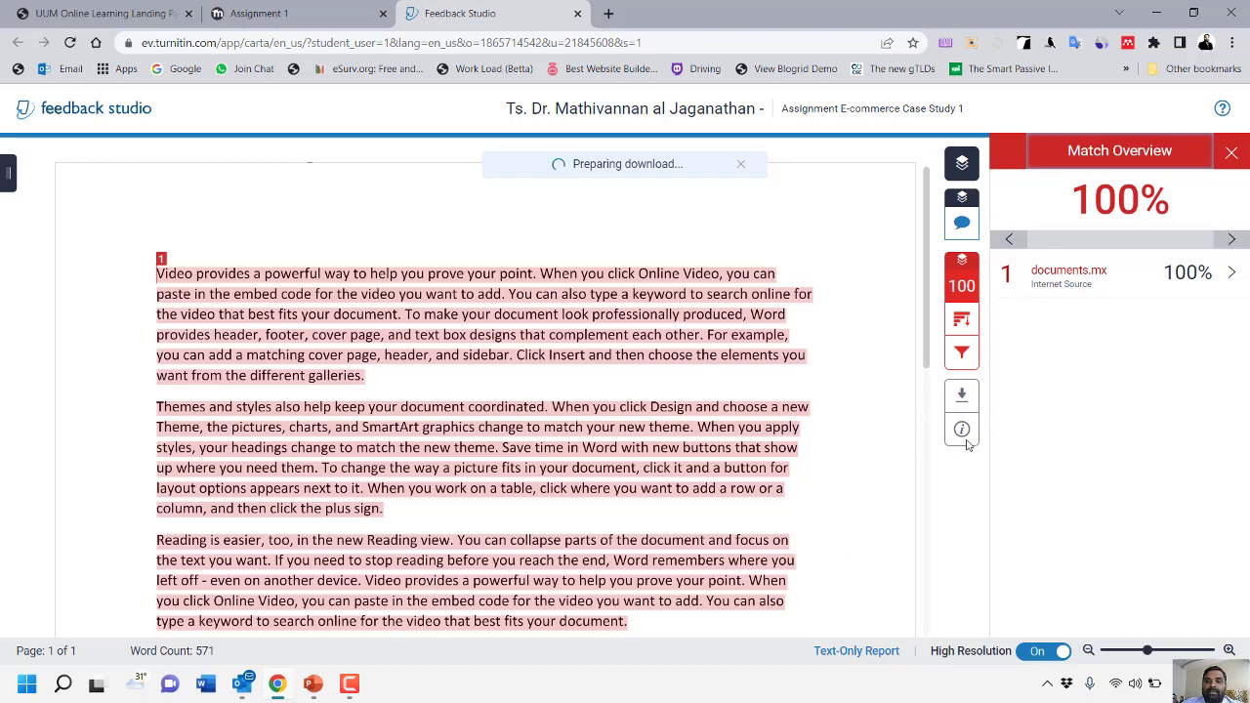
left_click(963, 395)
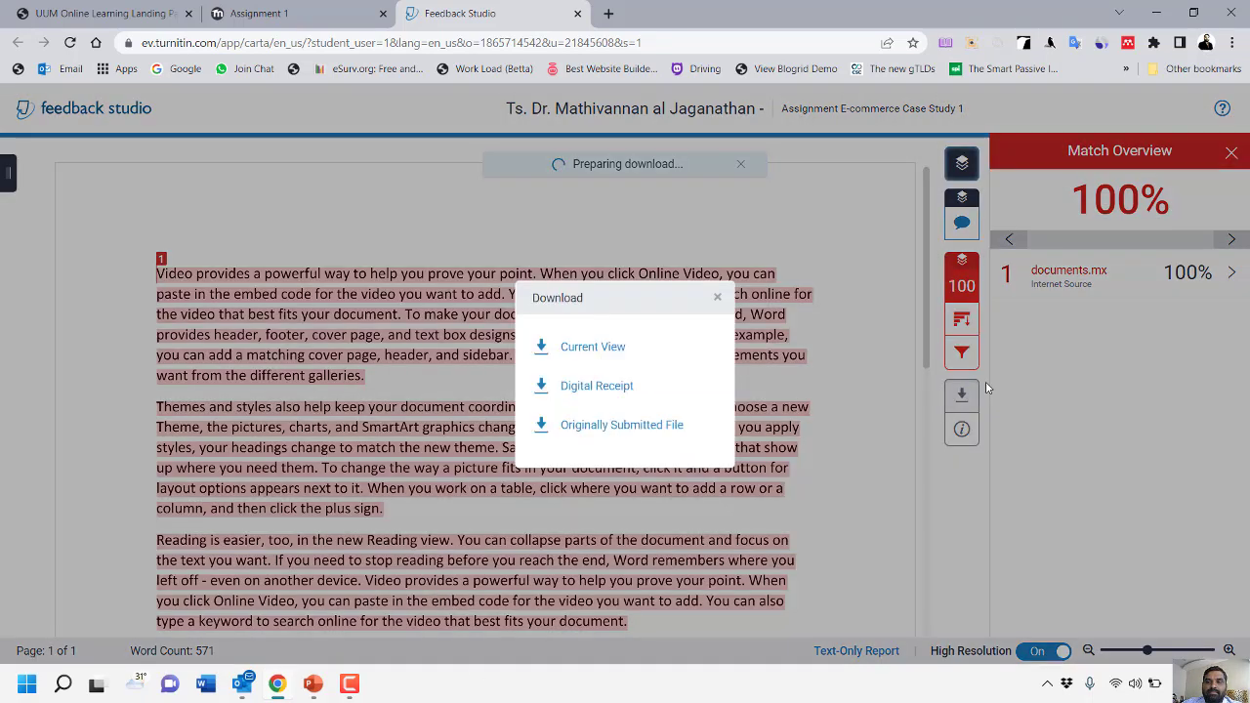
left_click(577, 344)
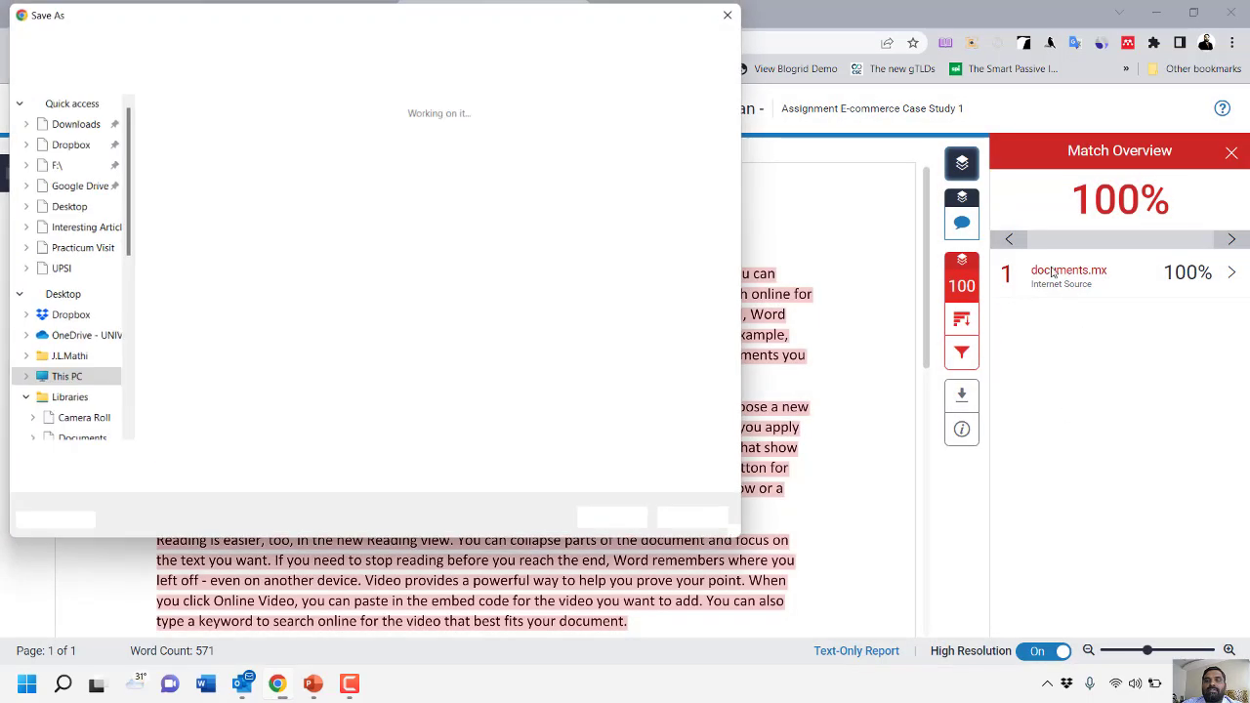
left_click(615, 519)
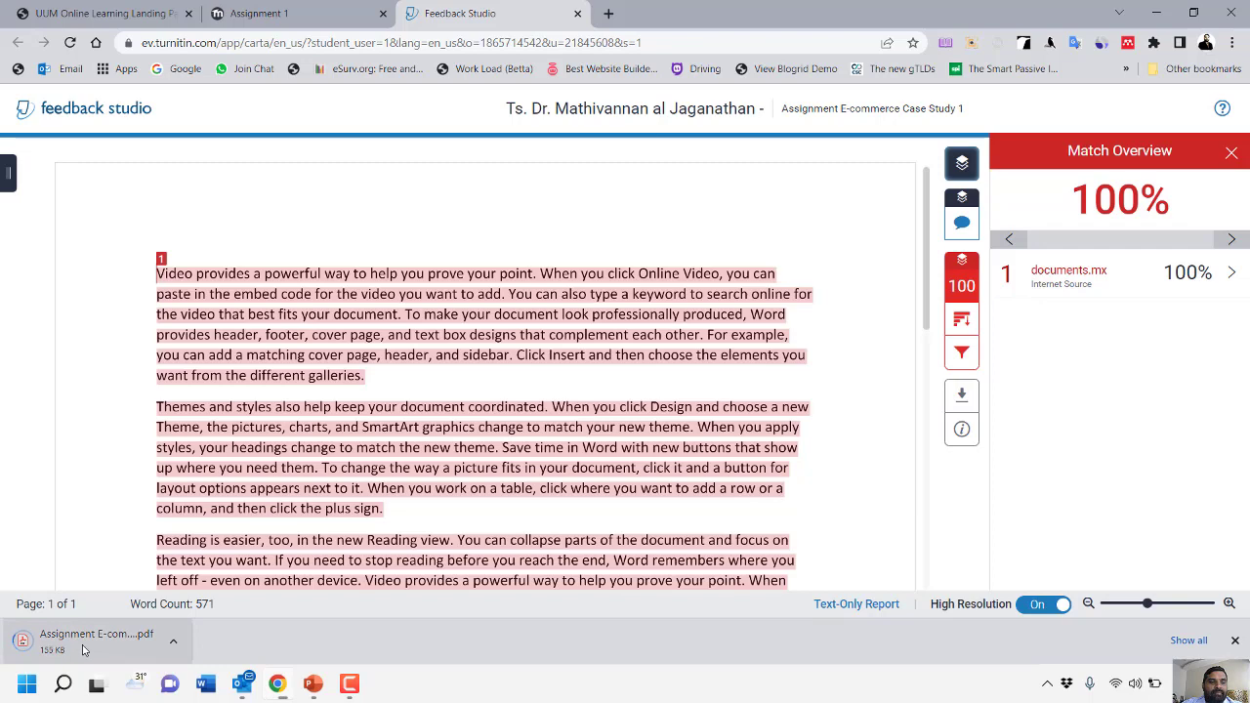
Open the downloaded PDF report, review its highlighted text and originality report page, and close it.
left_click(84, 642)
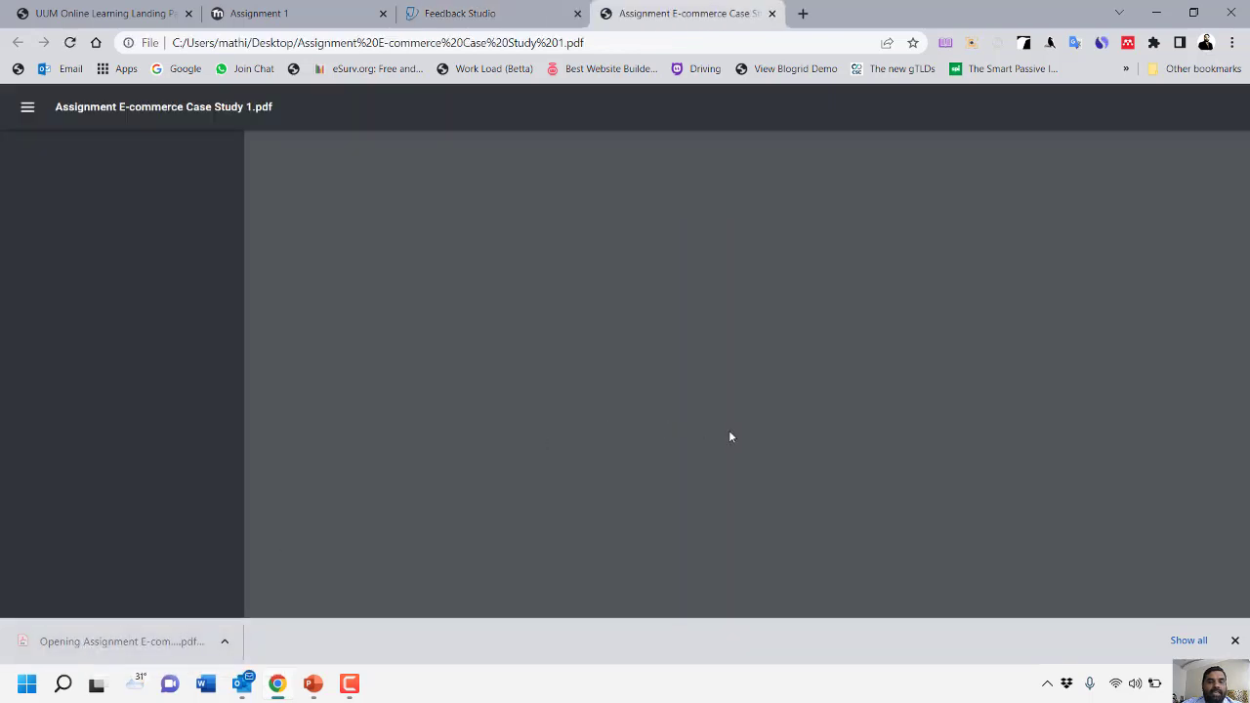
scroll(741, 498, "down", 15)
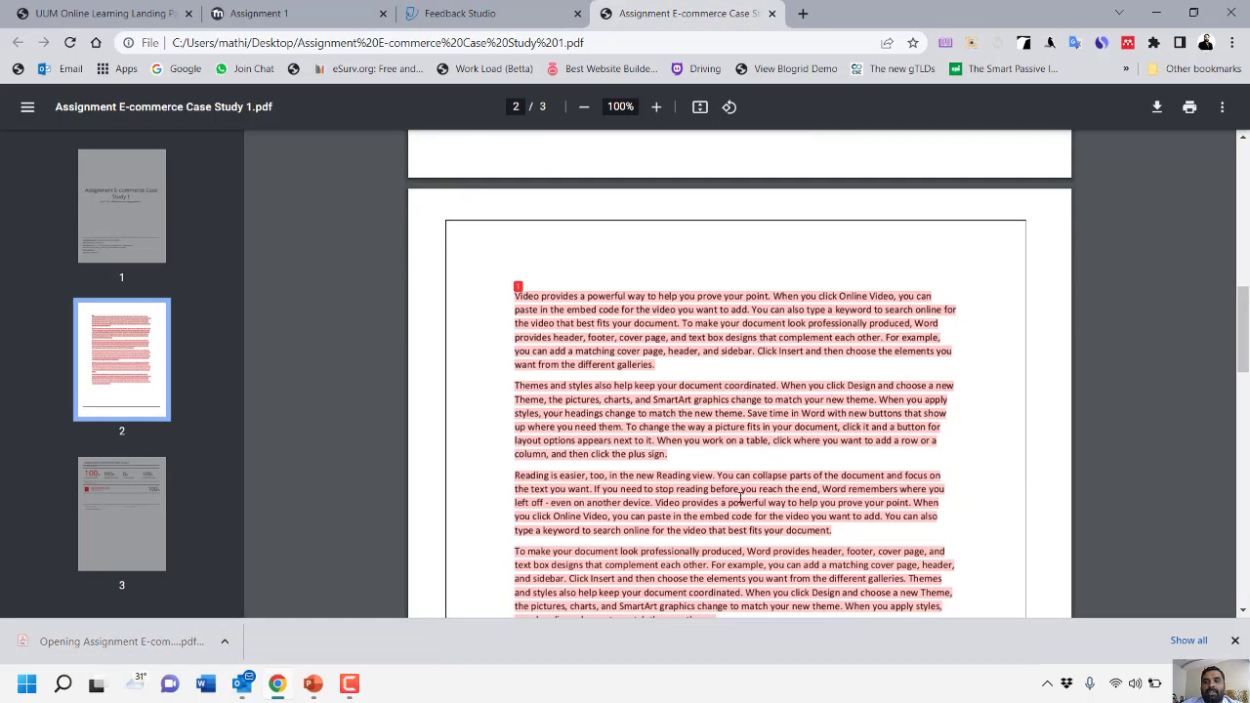
scroll(740, 497, "down", 4)
scroll(741, 497, "up", 3)
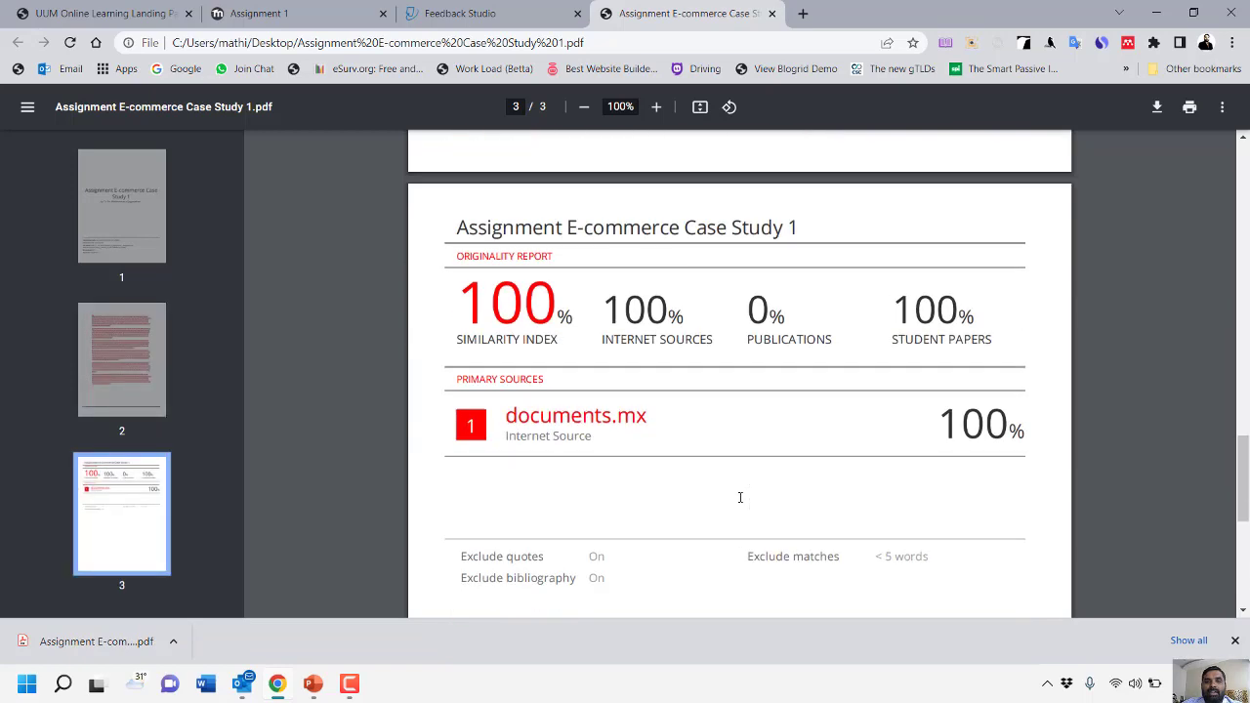
left_click(773, 14)
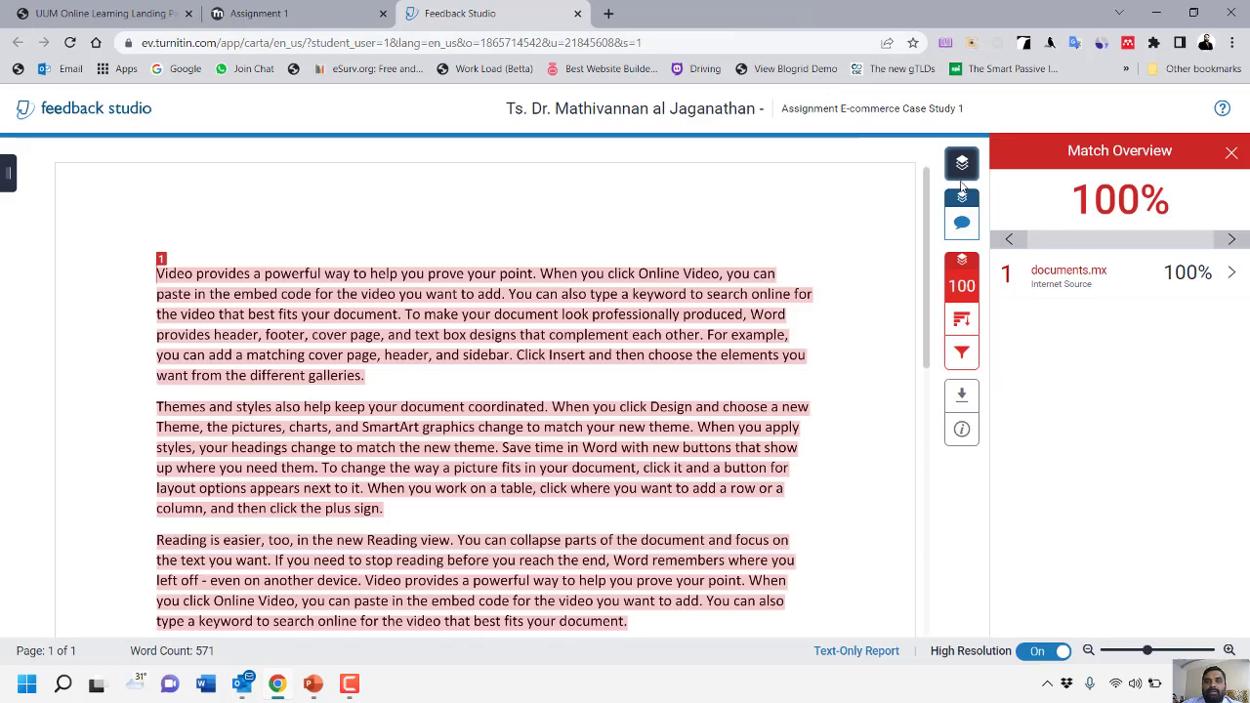
Close the Match Overview and set the report's filter to exclude sources of less than 20 words, applying the change.
left_click(1232, 153)
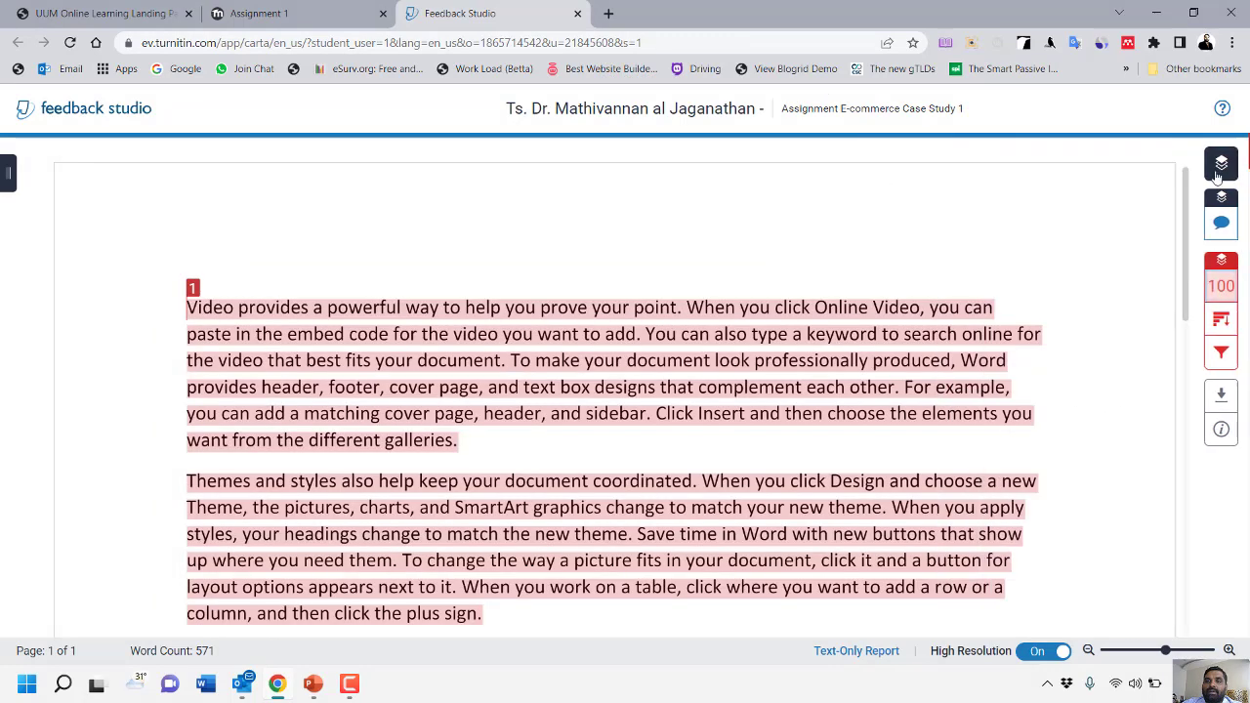
left_click(1222, 356)
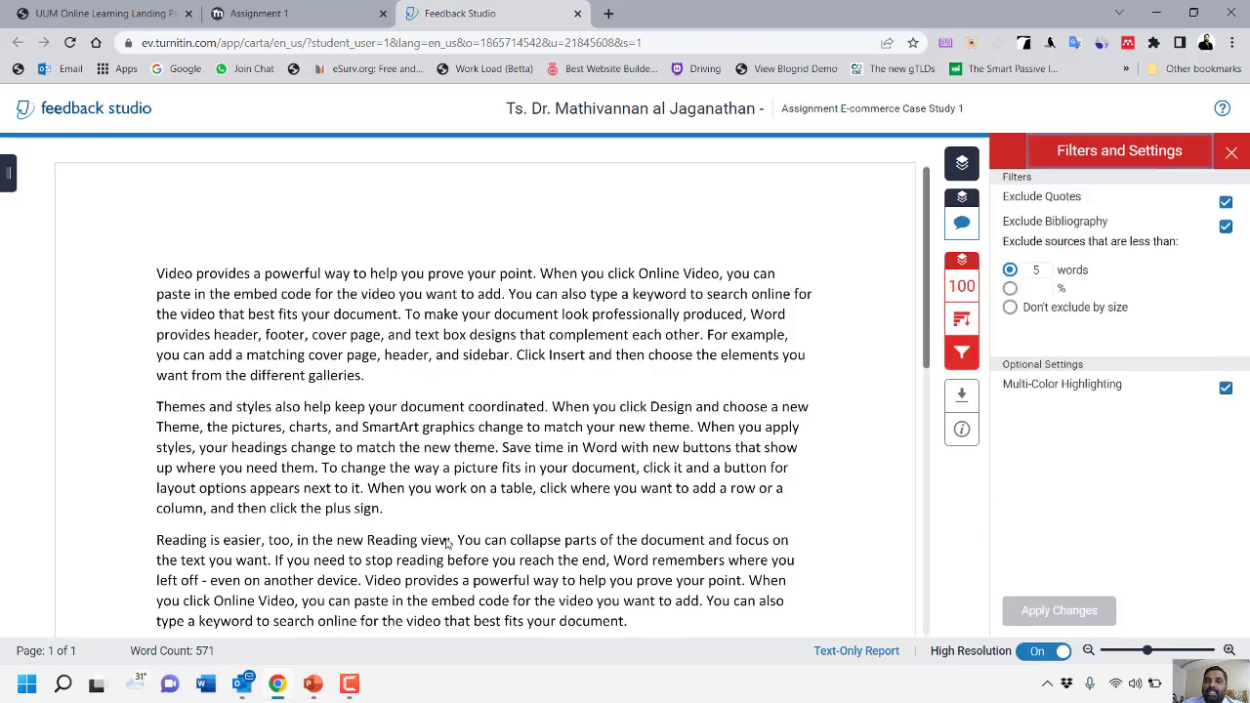
double_click(1044, 271)
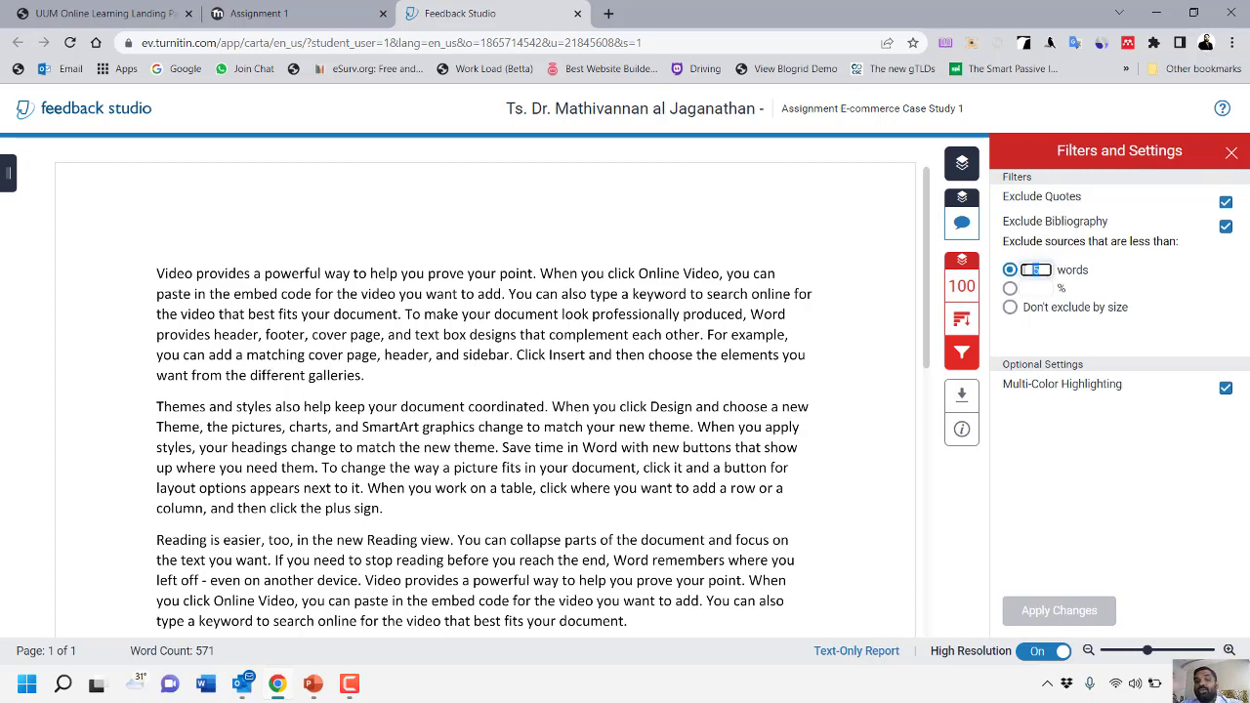
type("20")
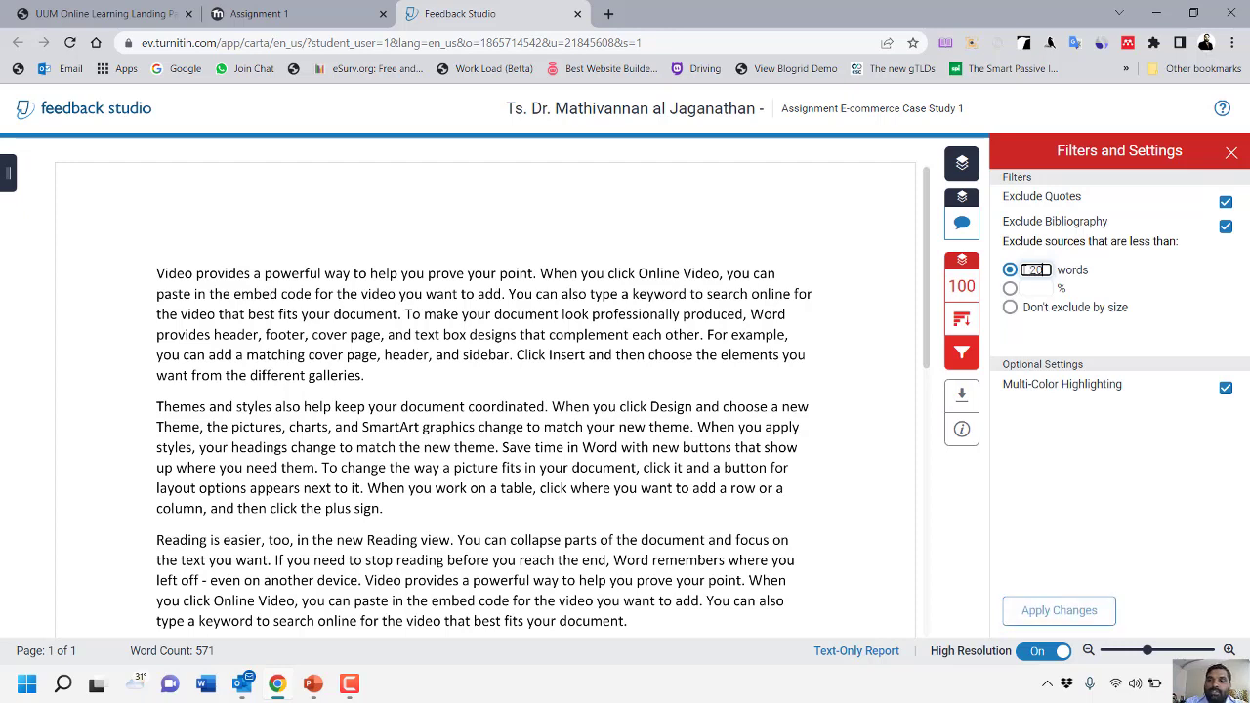
left_click(998, 399)
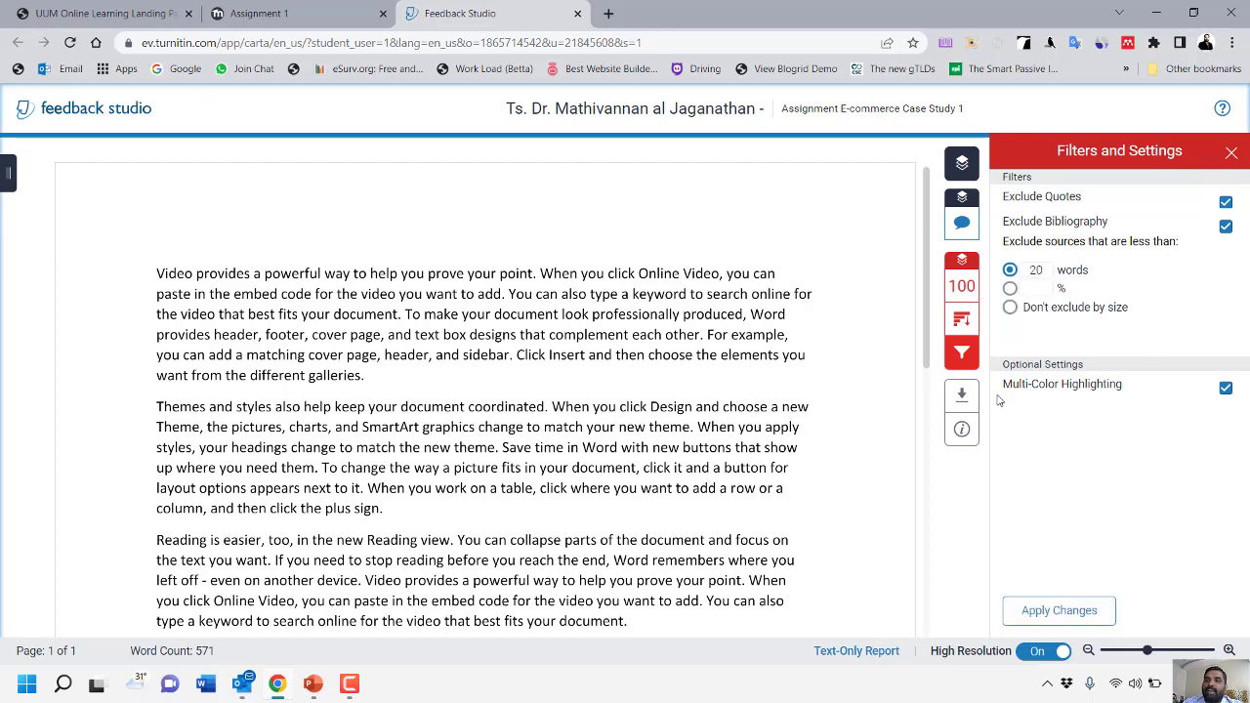
left_click(1044, 615)
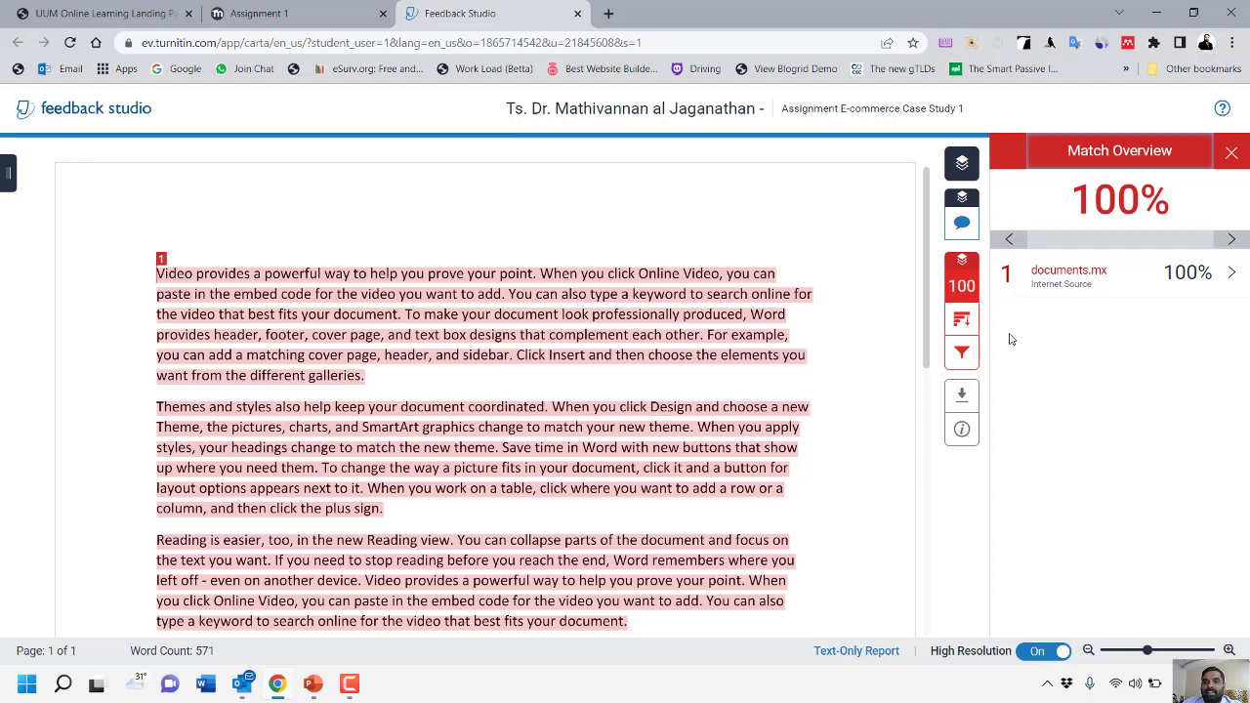
Set the similarity filter to exclude sources of less than 571 words and apply the change.
left_click(962, 353)
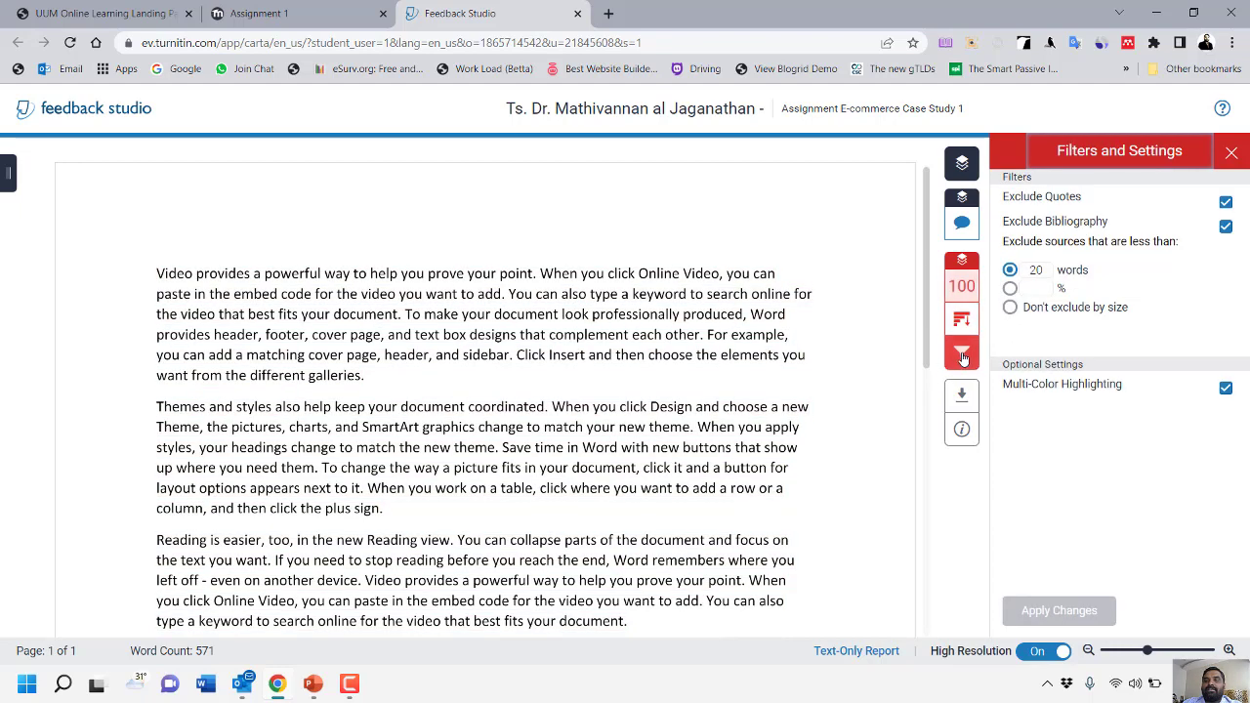
left_click(1008, 271)
type("1000")
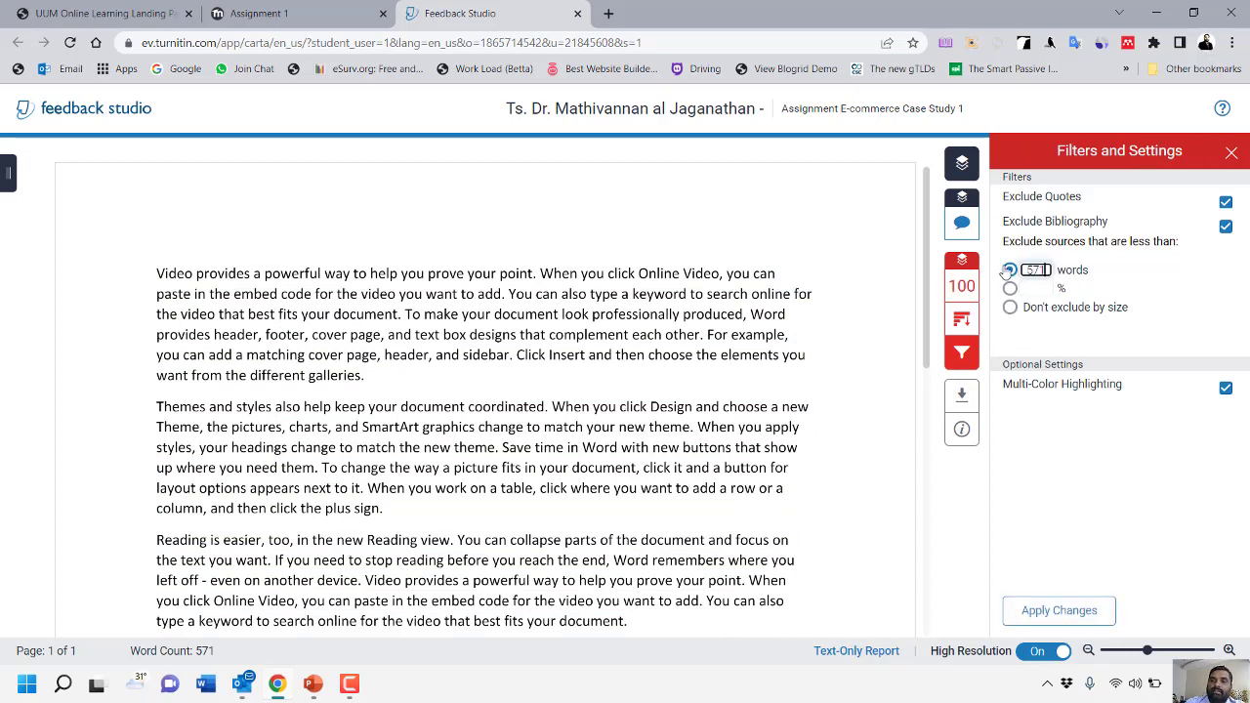
left_click(1129, 451)
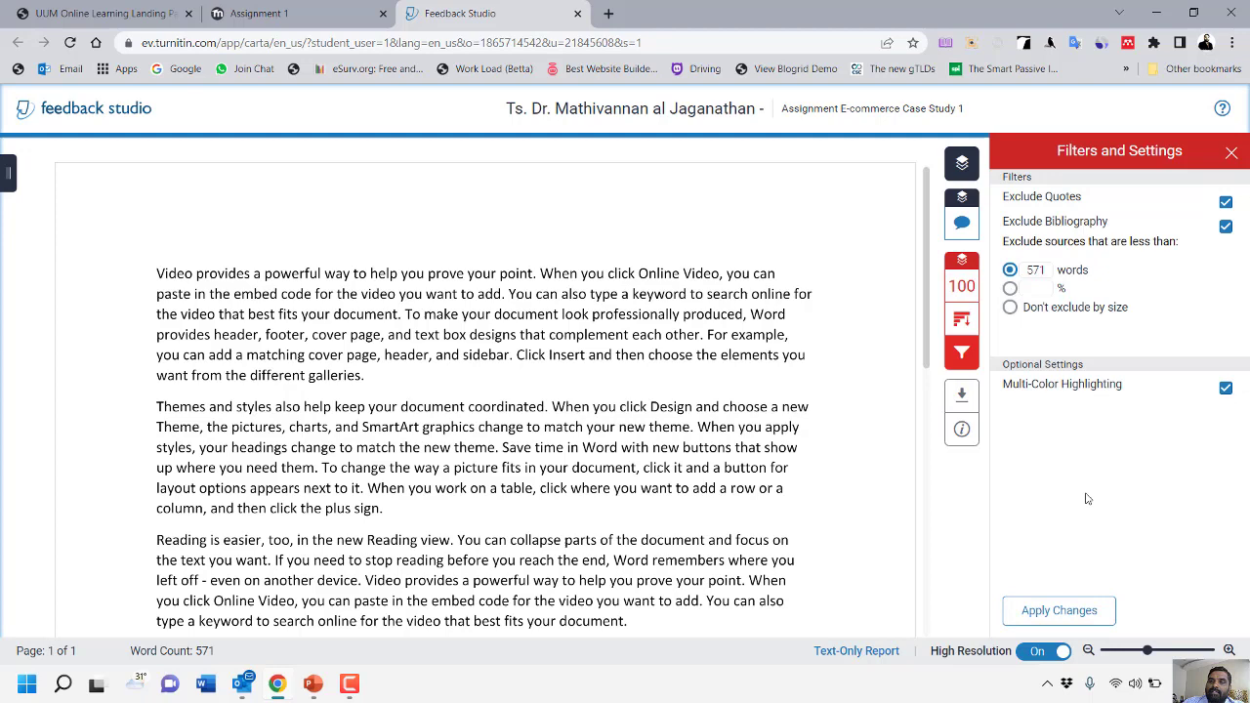
left_click(1062, 613)
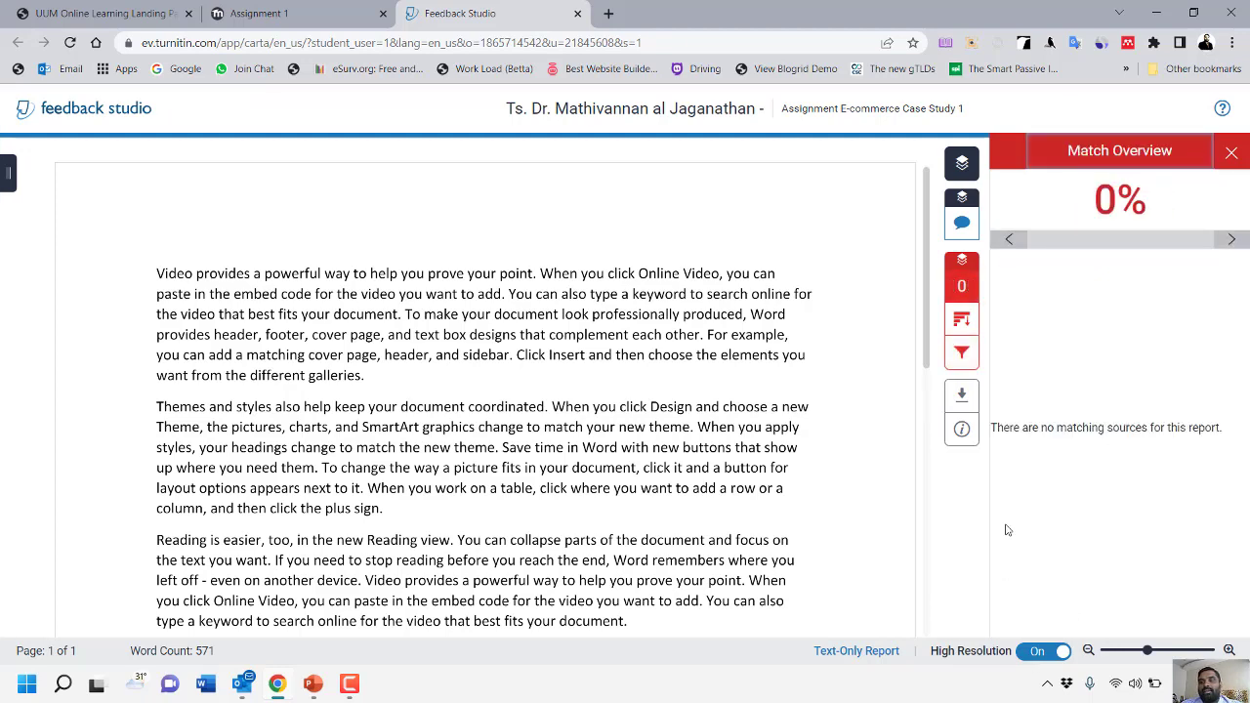
left_click(961, 353)
left_click_drag(1043, 272, 1009, 271)
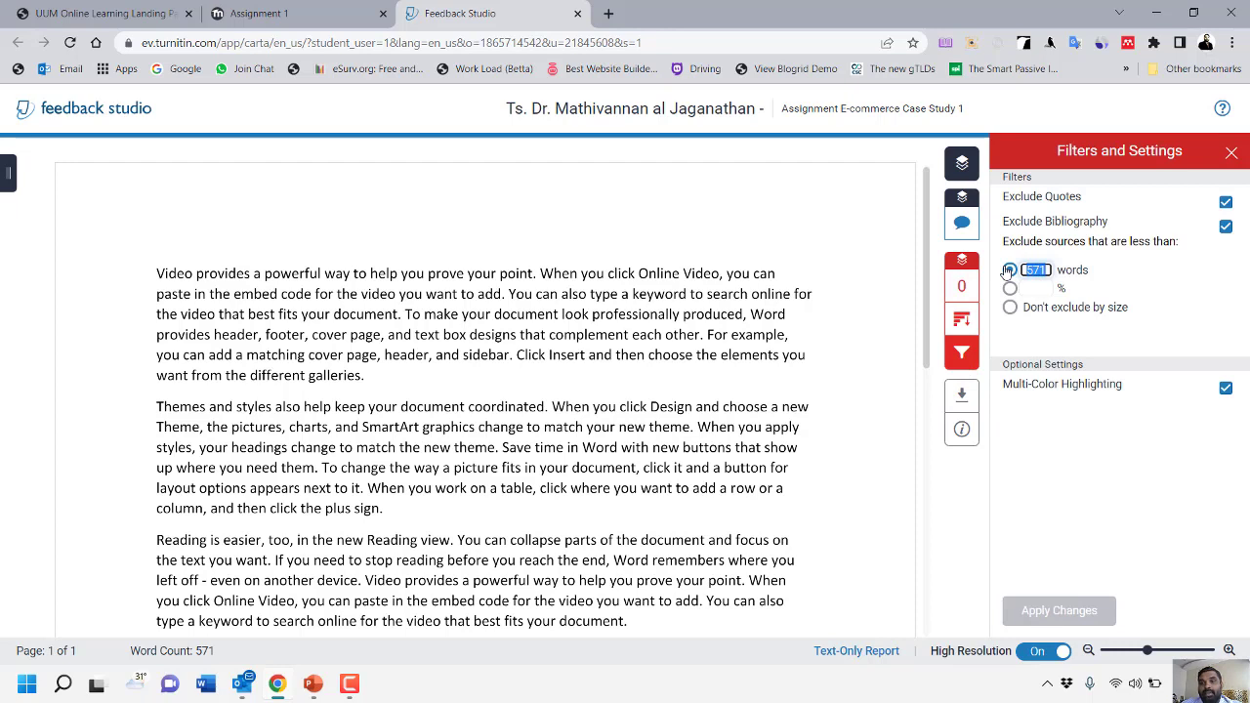
left_click(1010, 288)
left_click(1034, 288)
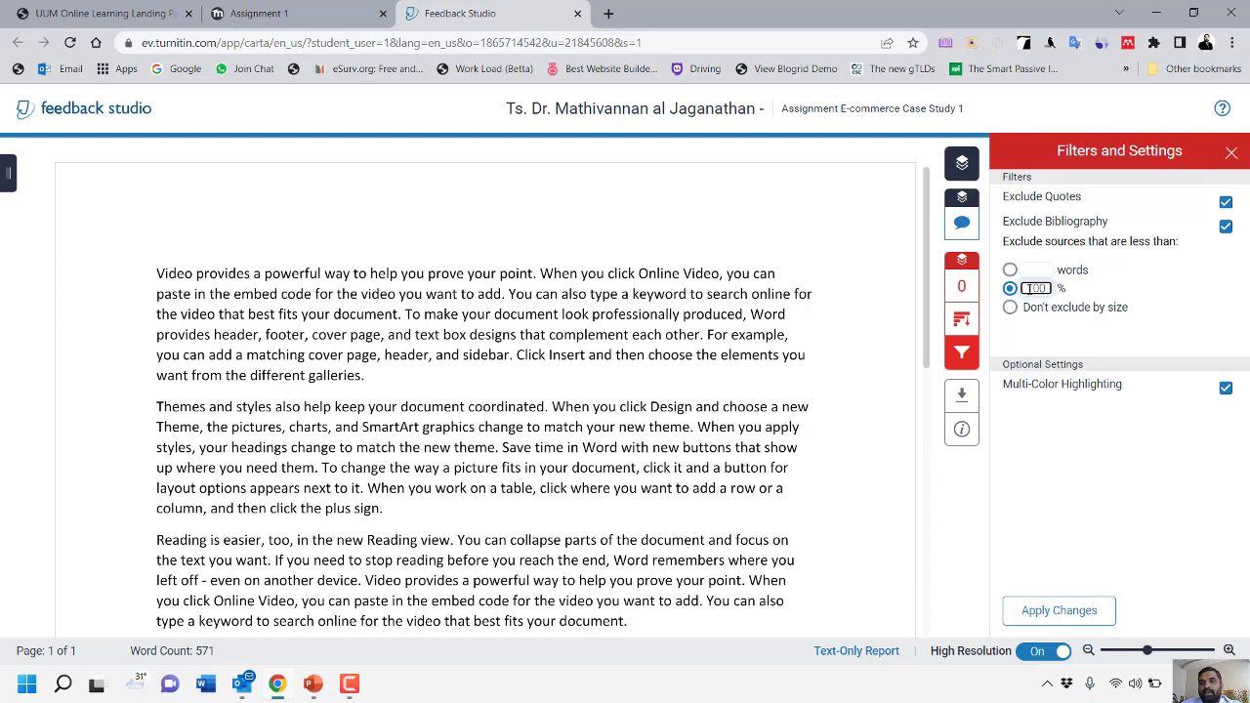
left_click(1011, 272)
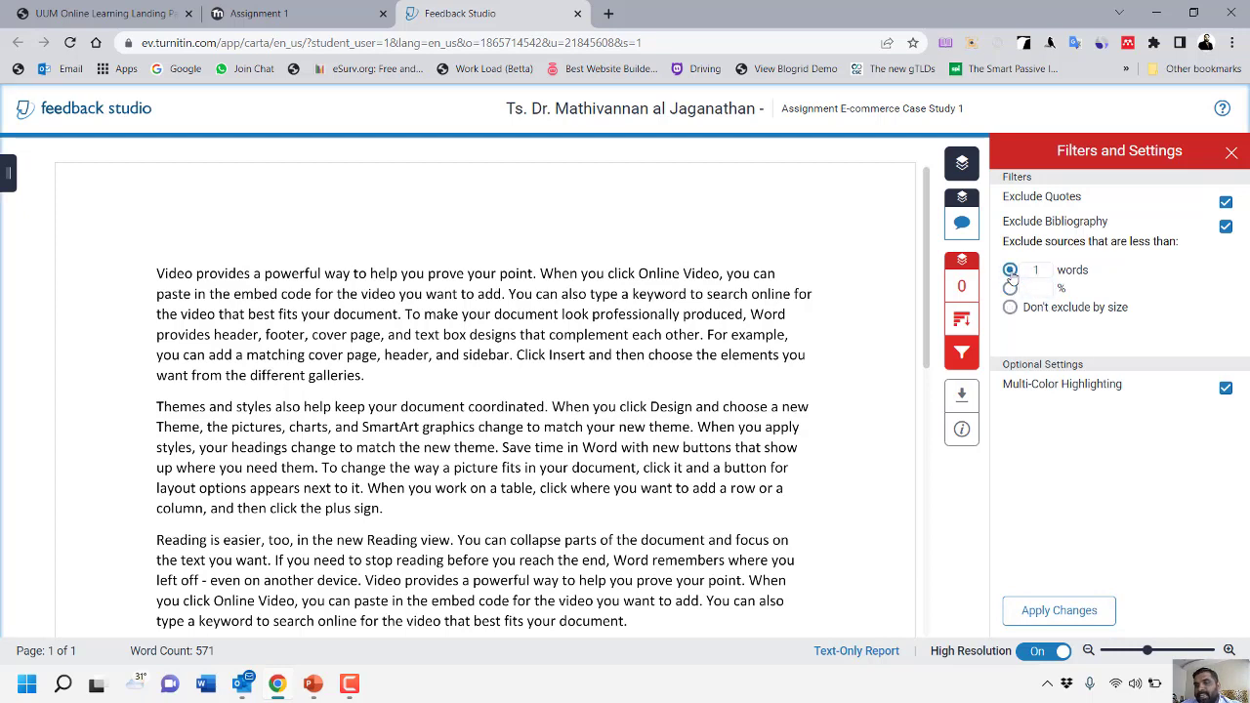
double_click(1037, 271)
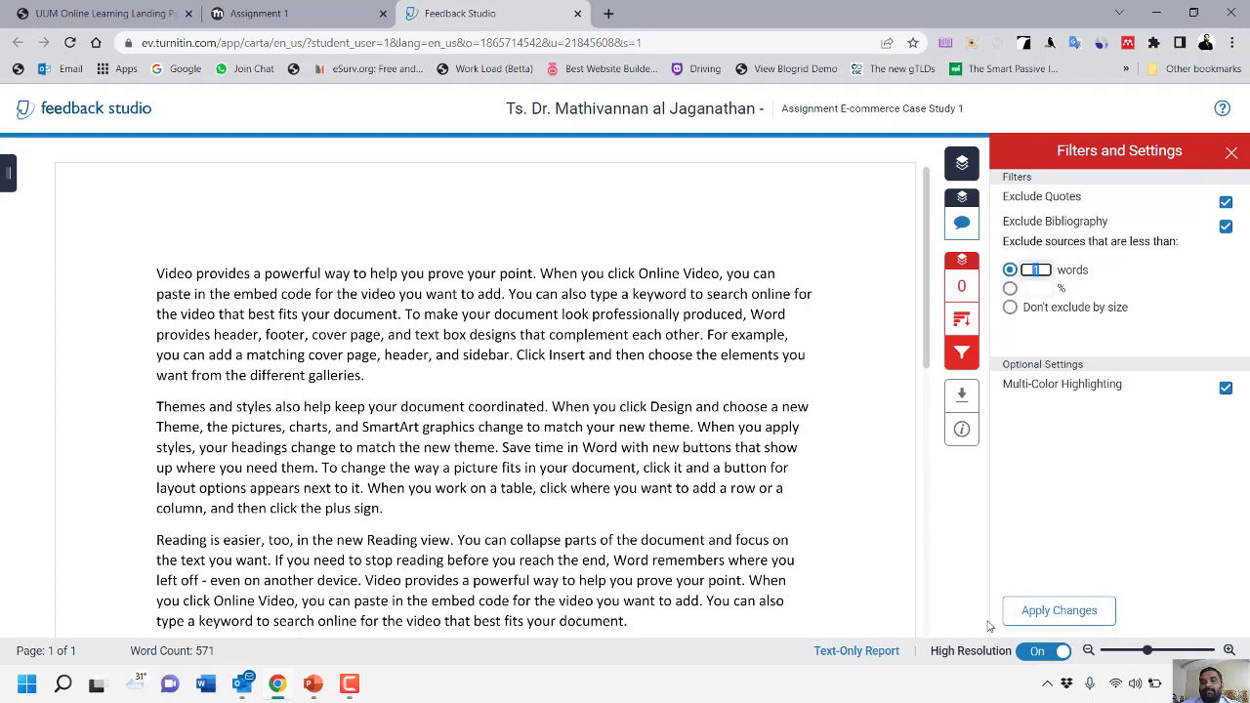
Close the Feedback Studio report and return from the student role to the normal instructor role on Assignment 1.
left_click_drag(484, 17, 166, 164)
left_click(1009, 157)
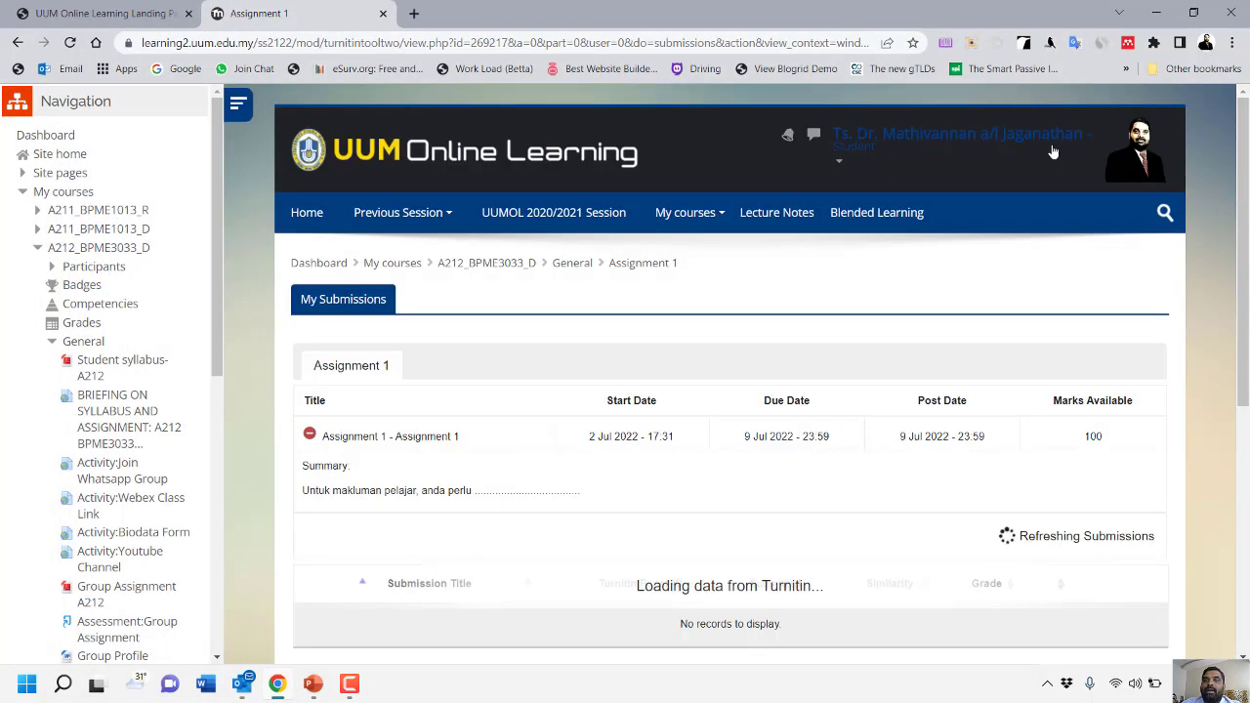
left_click(838, 162)
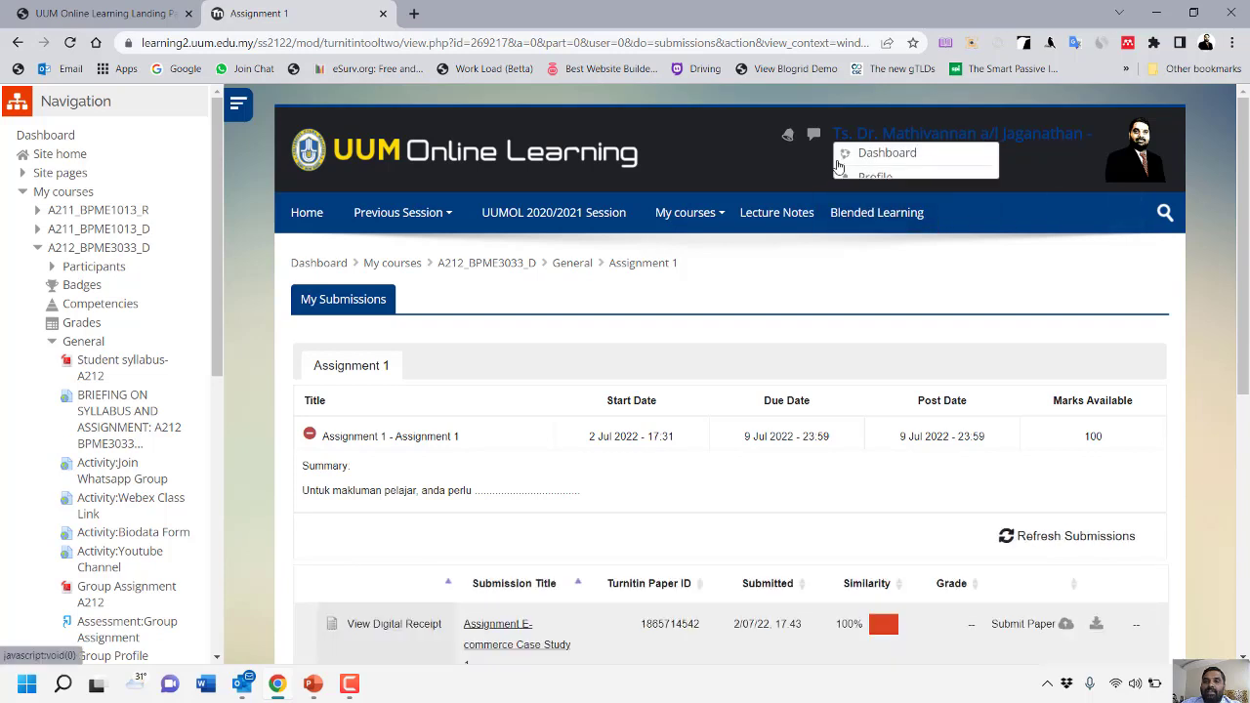
left_click(904, 283)
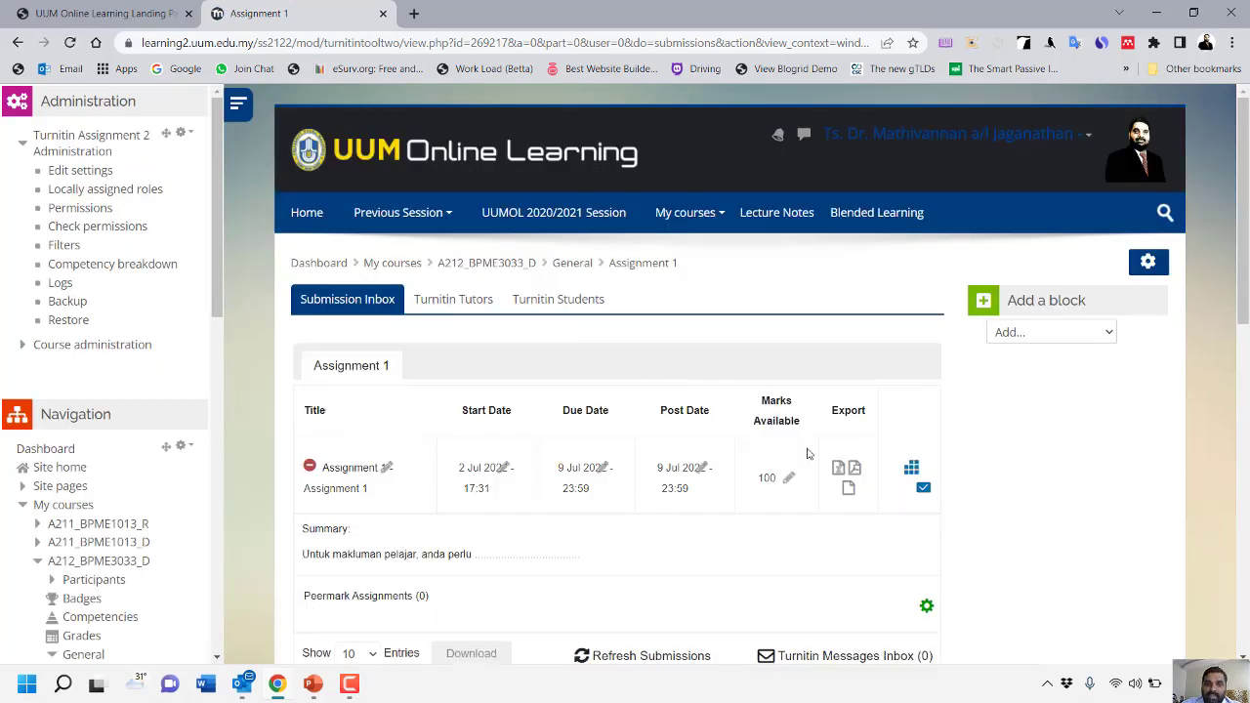
Select all submissions in the Assignment 1 submission inbox for downloading.
scroll(770, 507, "down", 4)
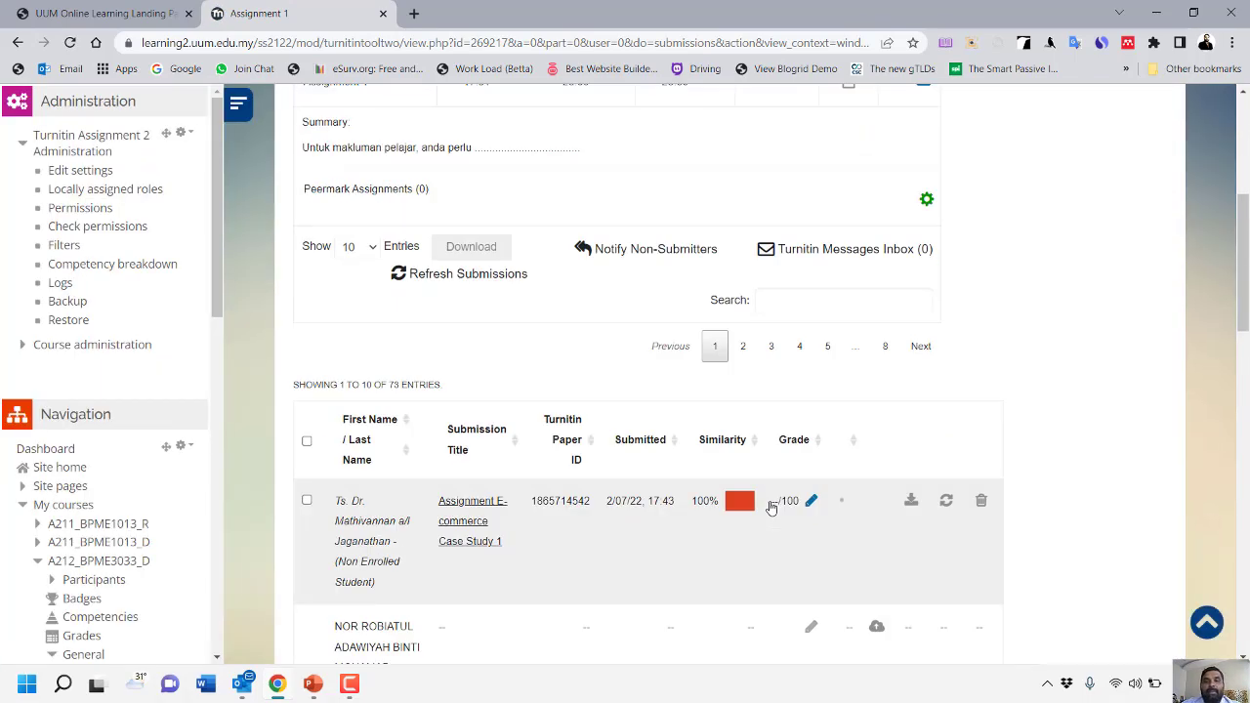
scroll(770, 507, "down", 2)
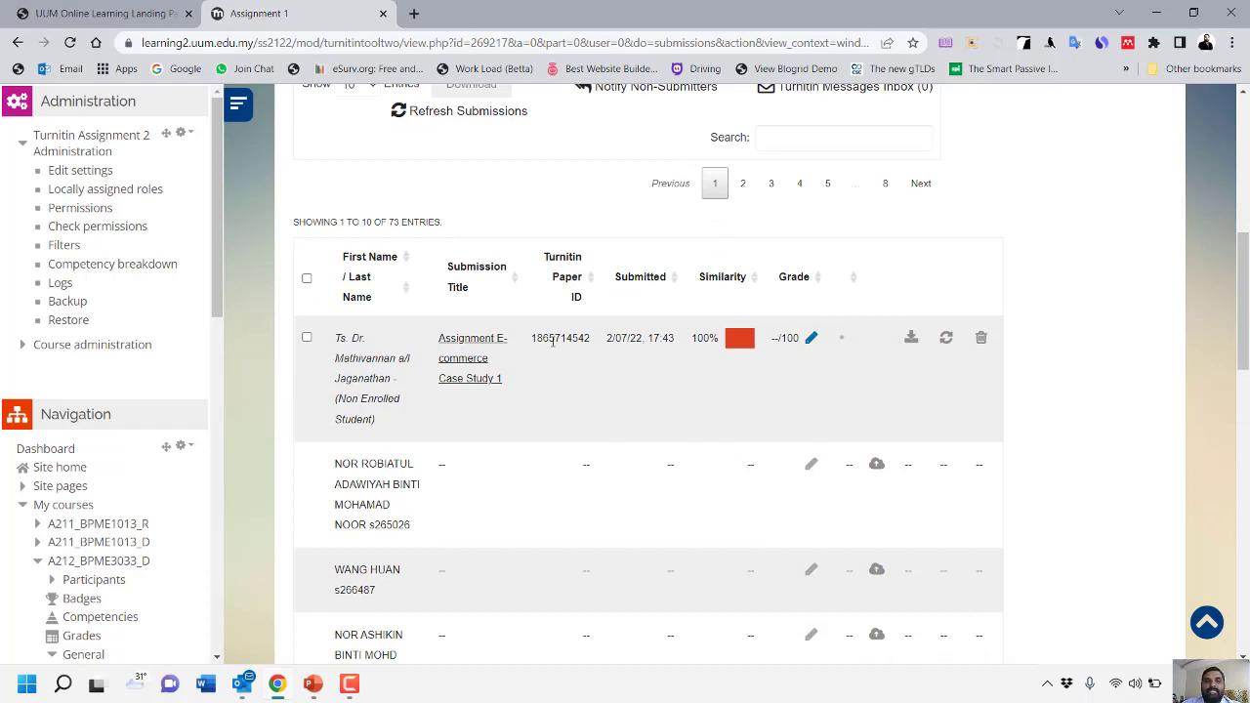
scroll(826, 346, "up", 1)
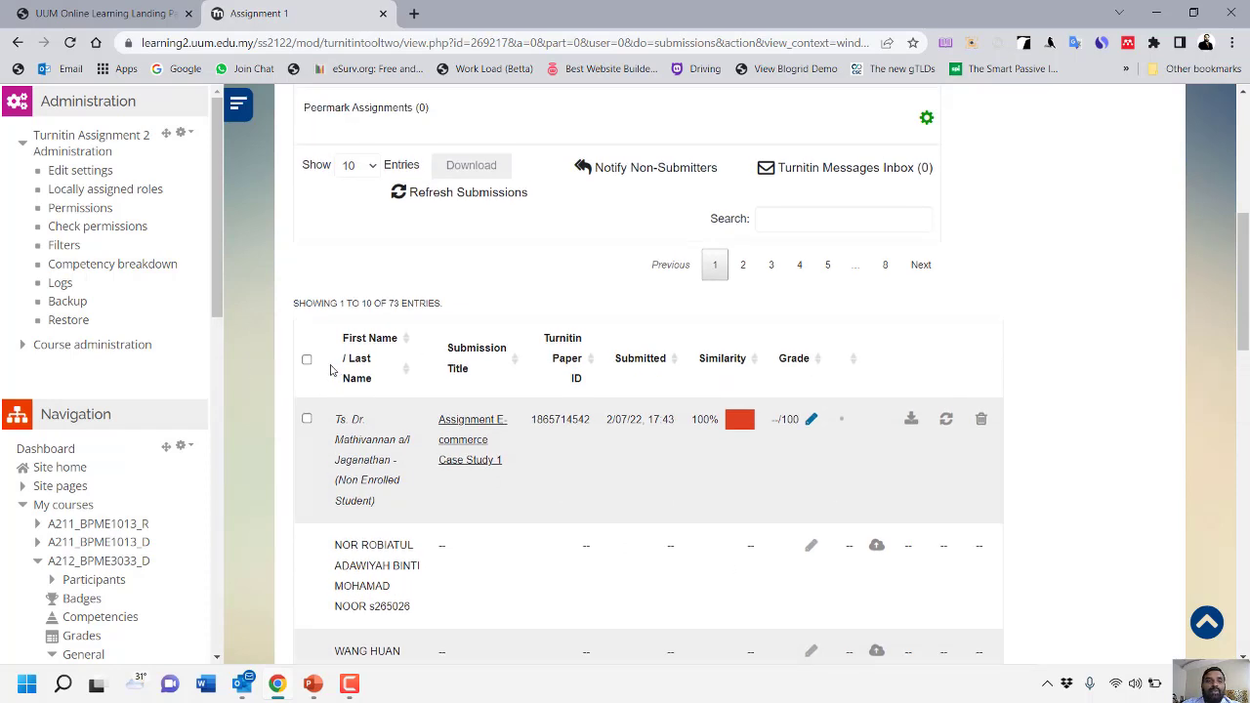
left_click(305, 361)
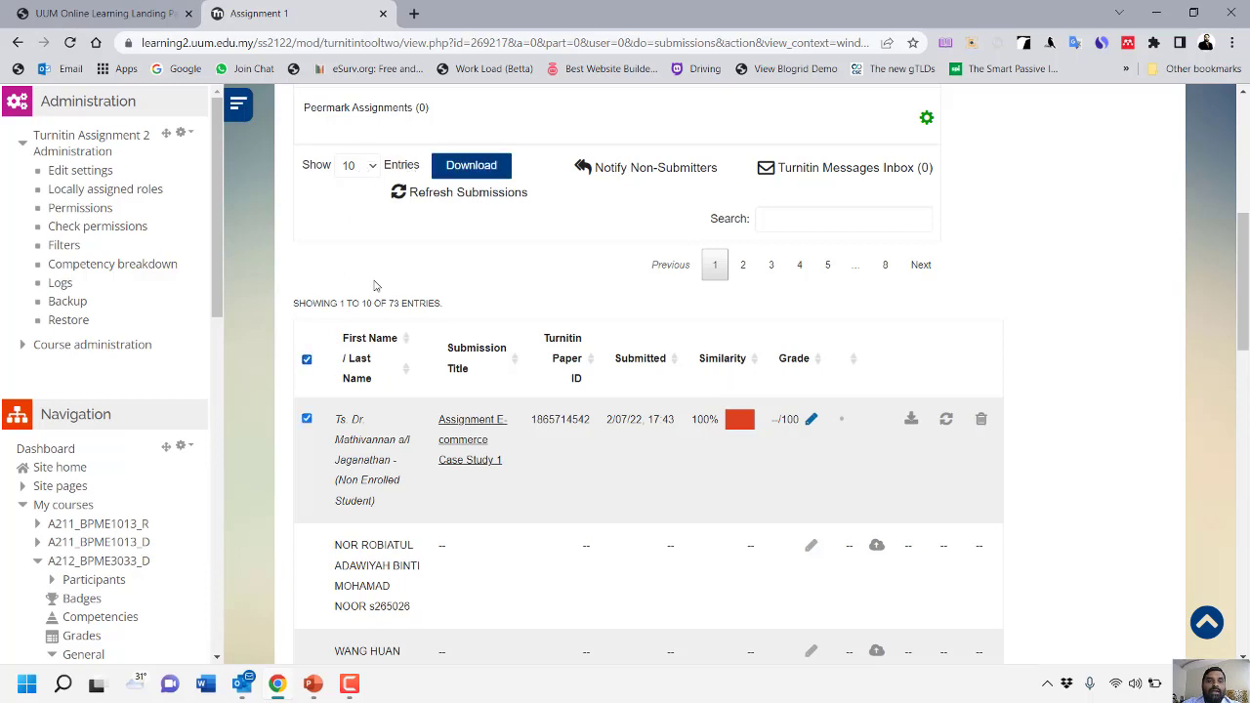
Set the submission inbox to show all entries and look through the full student list to its end.
left_click(366, 170)
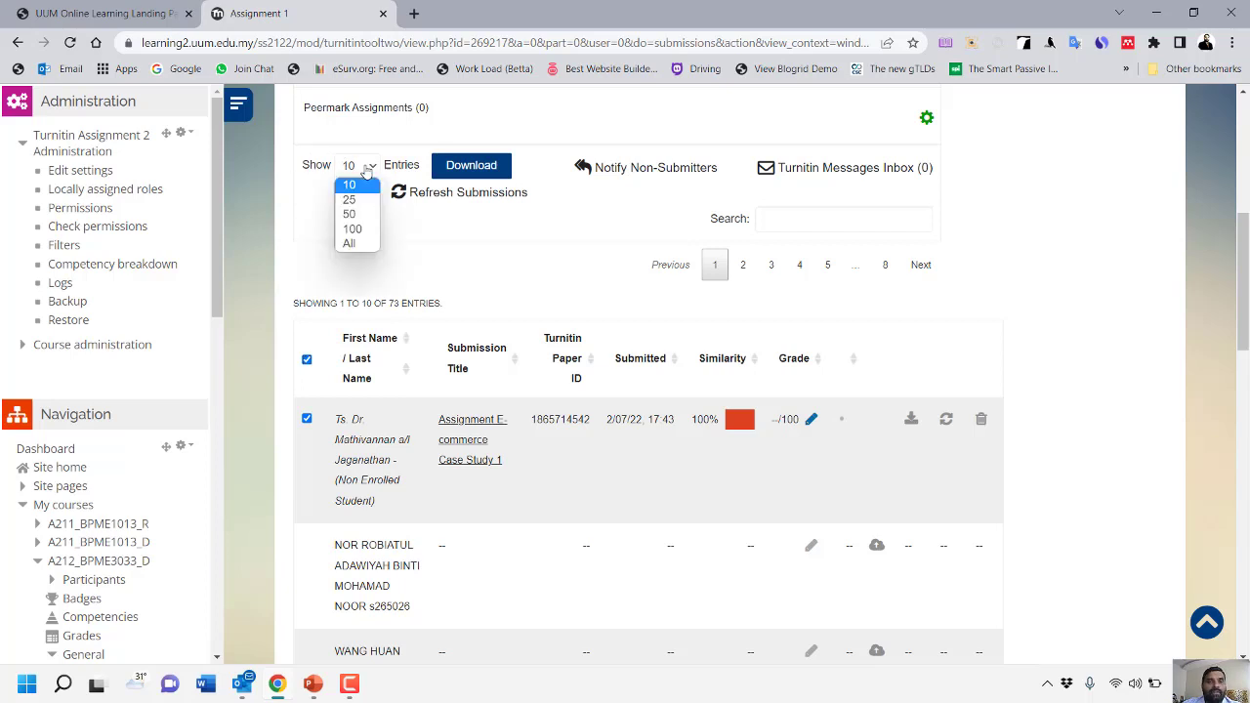
left_click(349, 245)
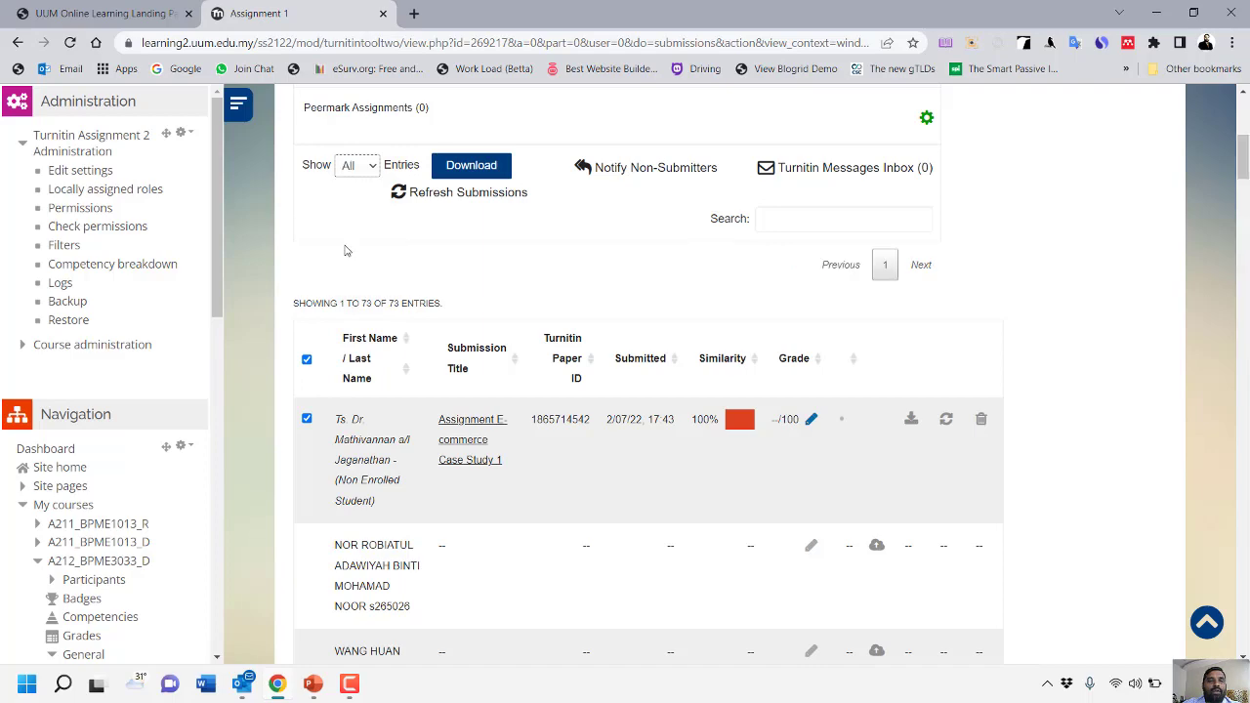
scroll(1107, 314, "down", 15)
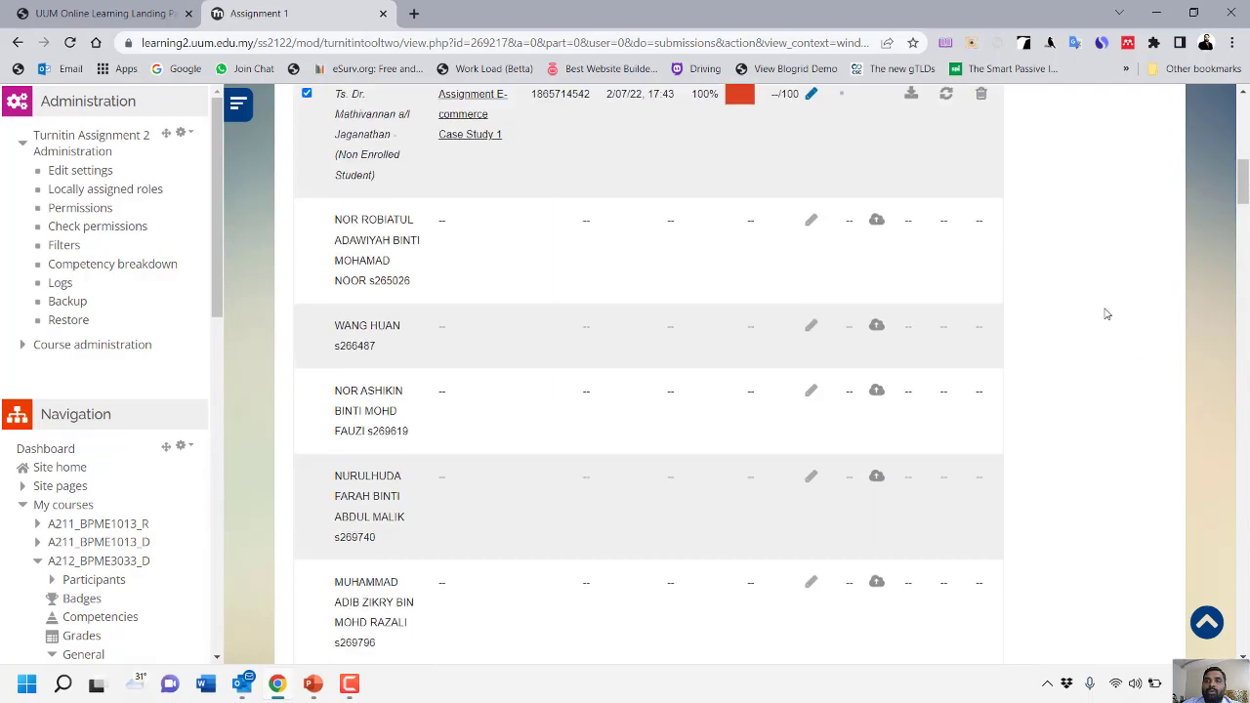
scroll(1107, 313, "down", 10)
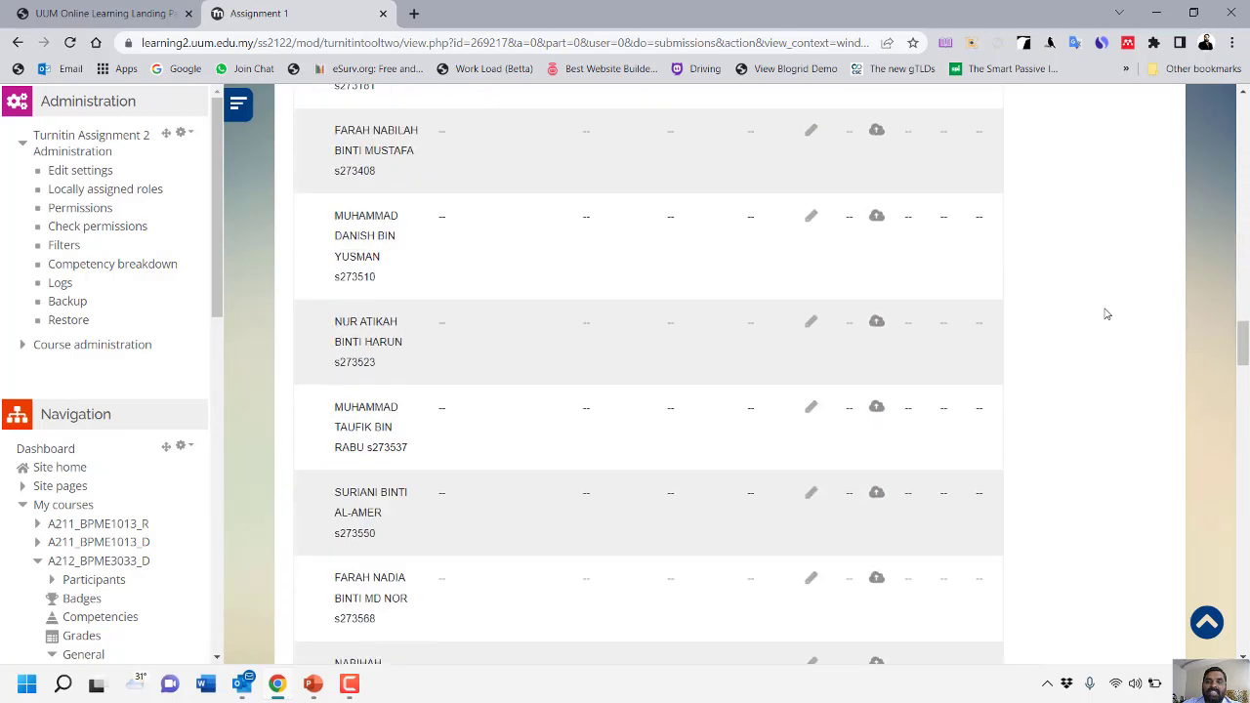
left_click_drag(1244, 391, 1244, 606)
left_click(1207, 622)
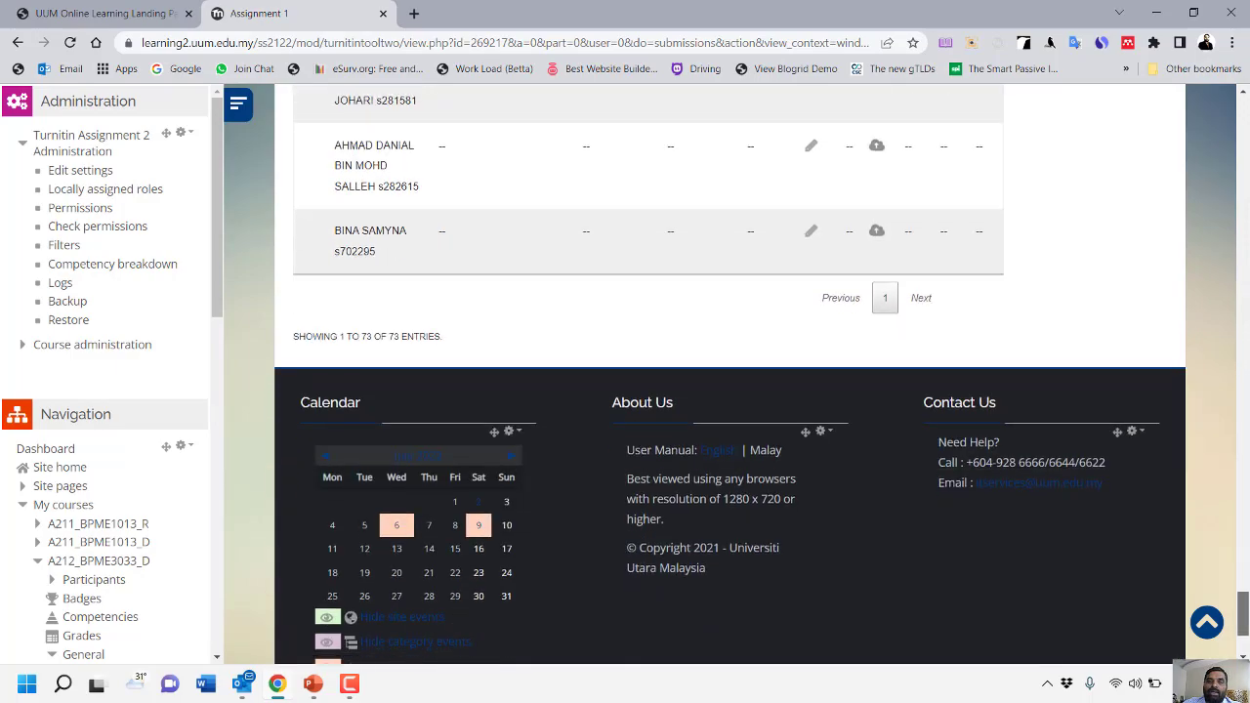
Download the original files of the selected Assignment 1 submissions as a ZIP archive.
scroll(701, 437, "down", 3)
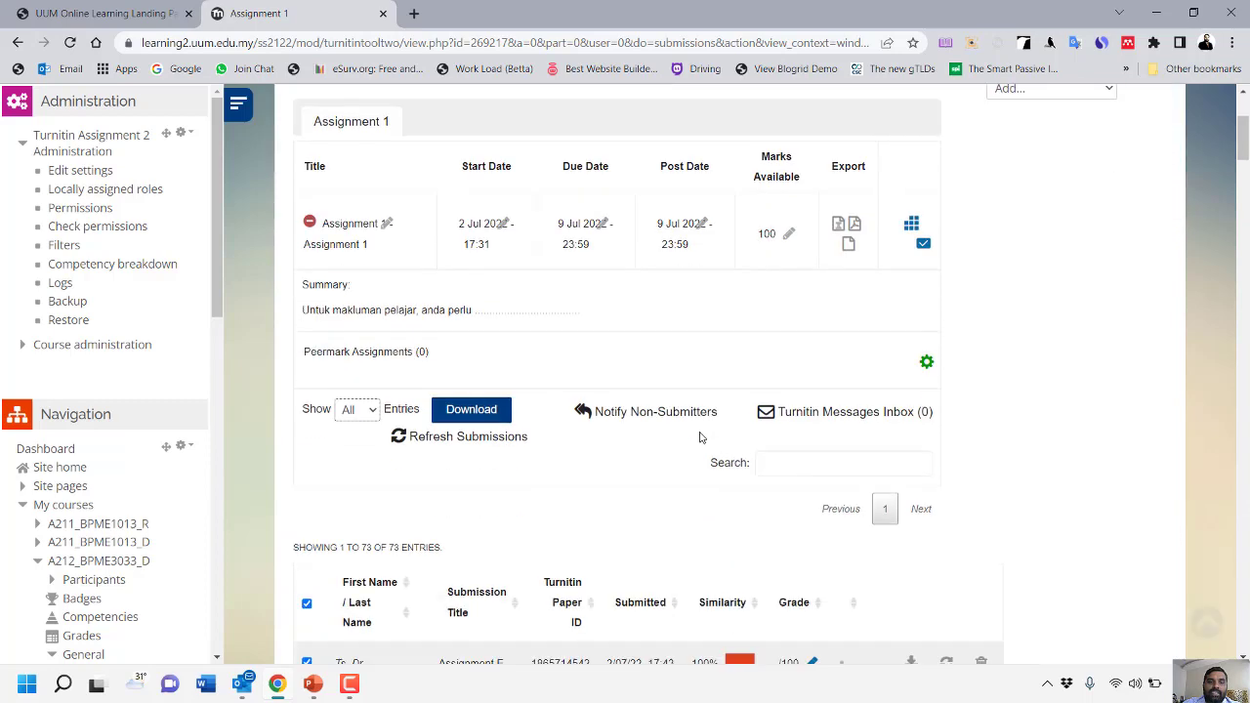
scroll(508, 512, "down", 2)
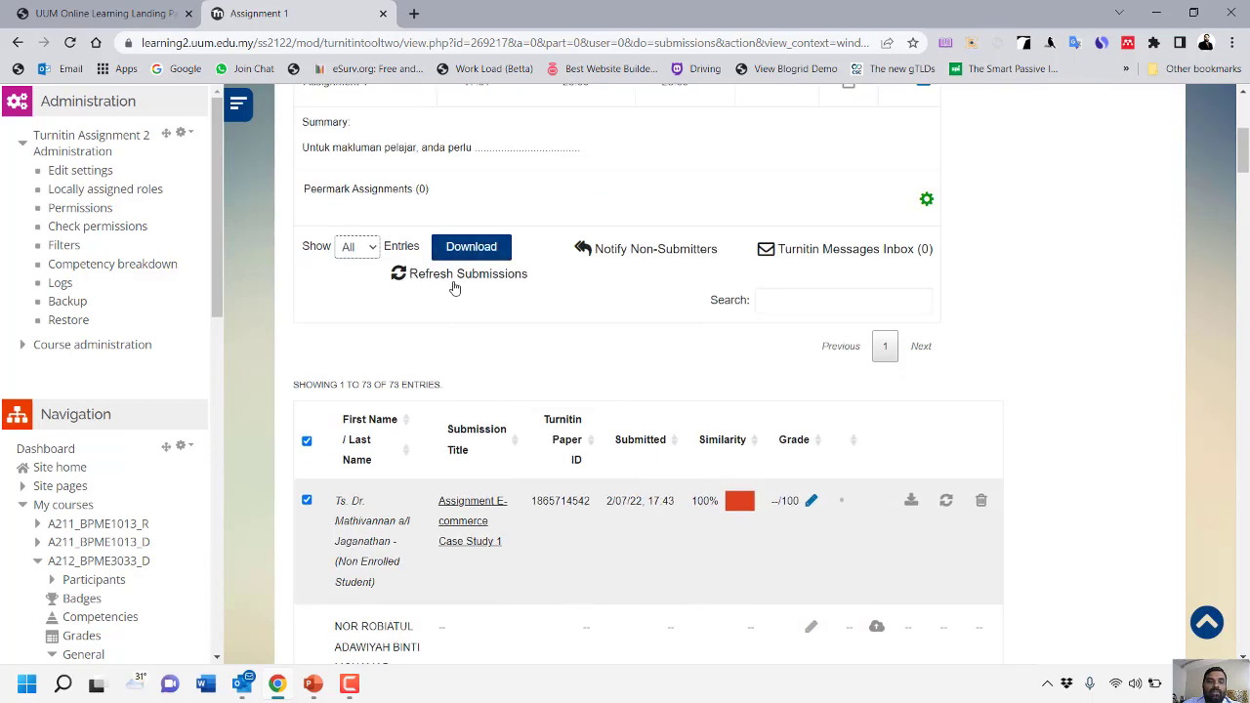
left_click(488, 252)
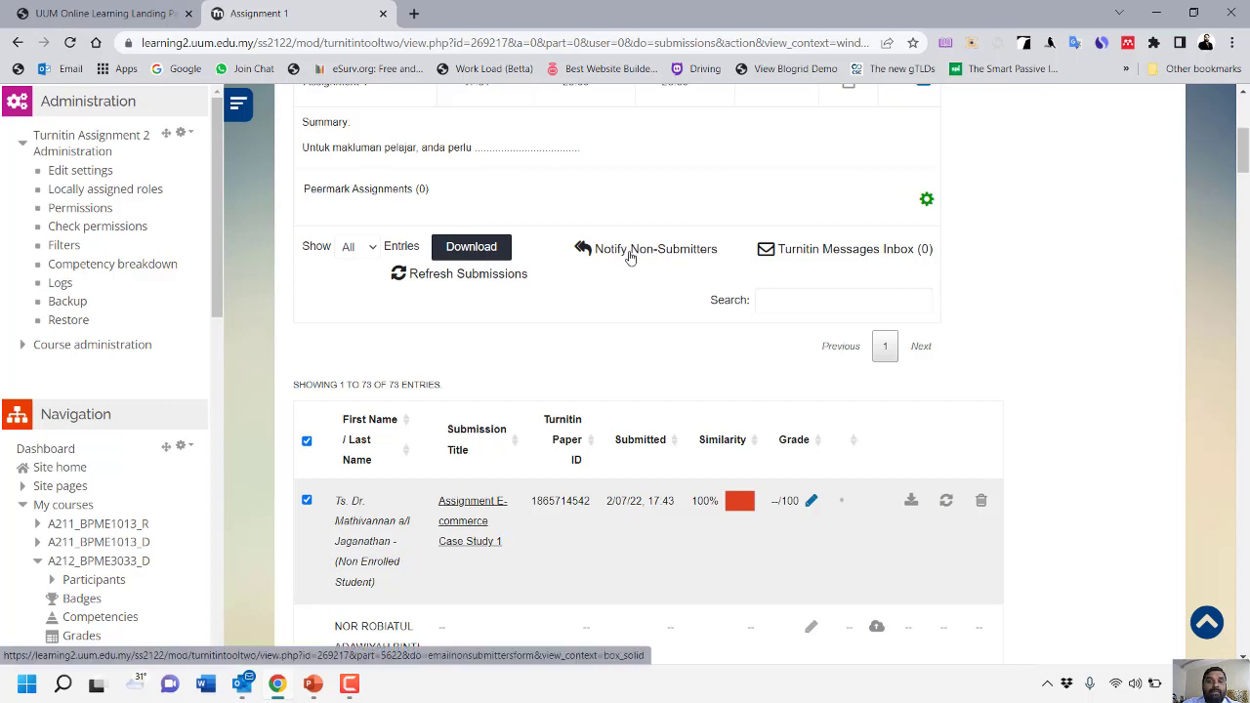
left_click(472, 250)
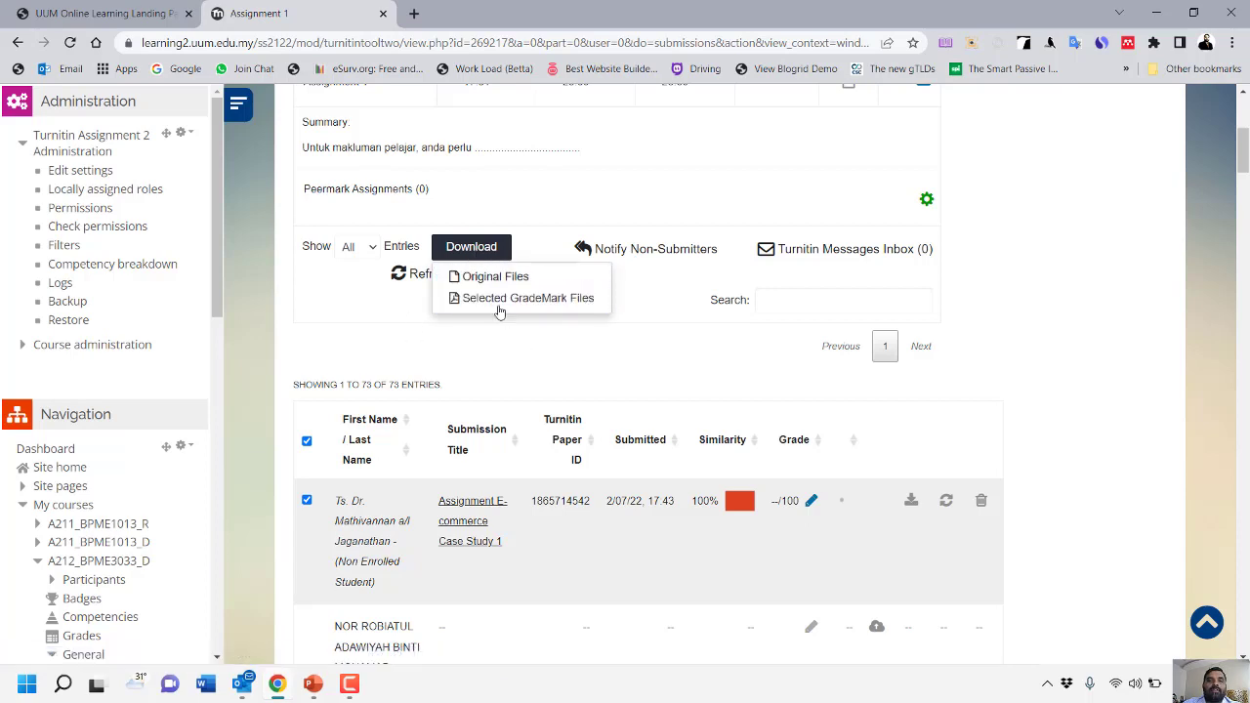
left_click(498, 284)
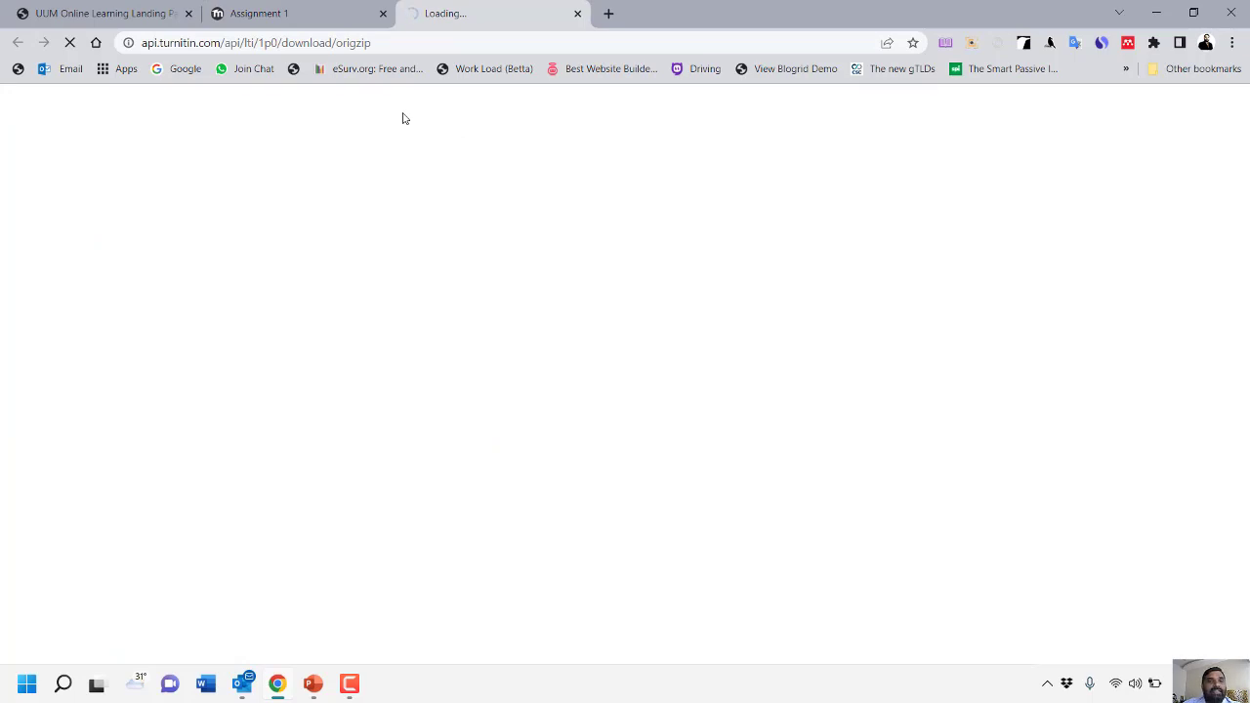
Return to the Assignment 1 page, view the contents of the downloaded ZIP archive and close the archive window.
left_click(300, 8)
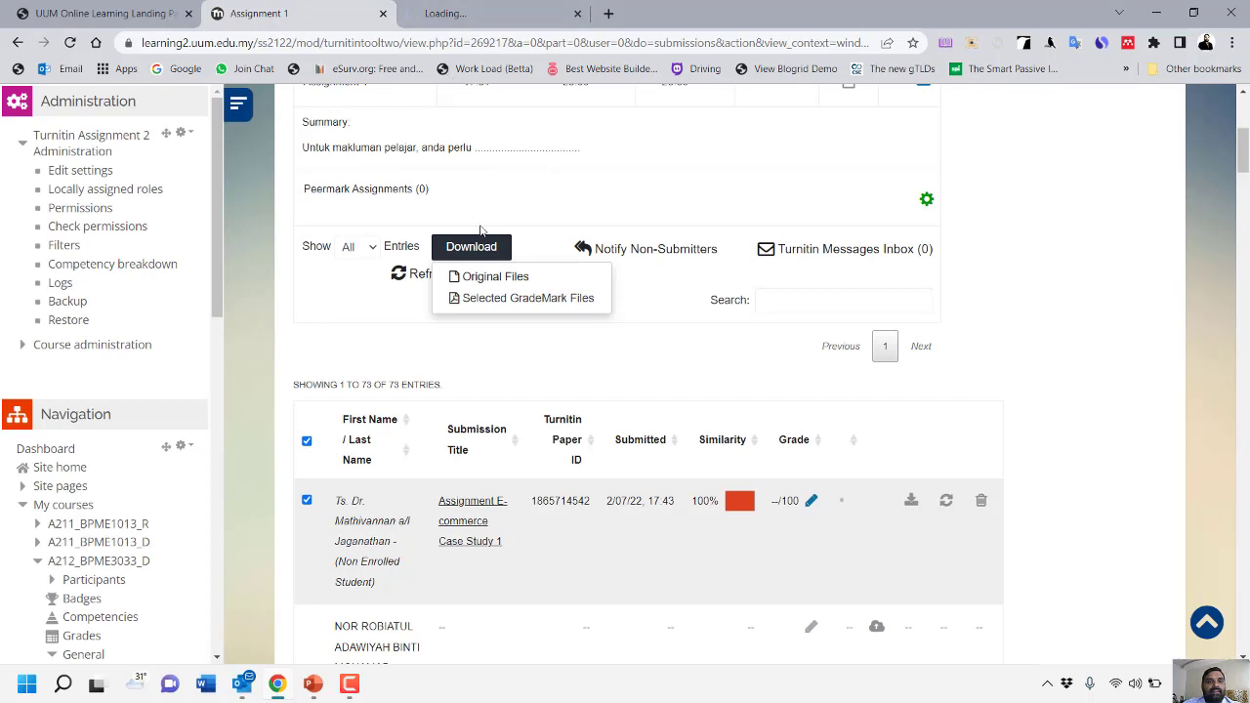
left_click(488, 13)
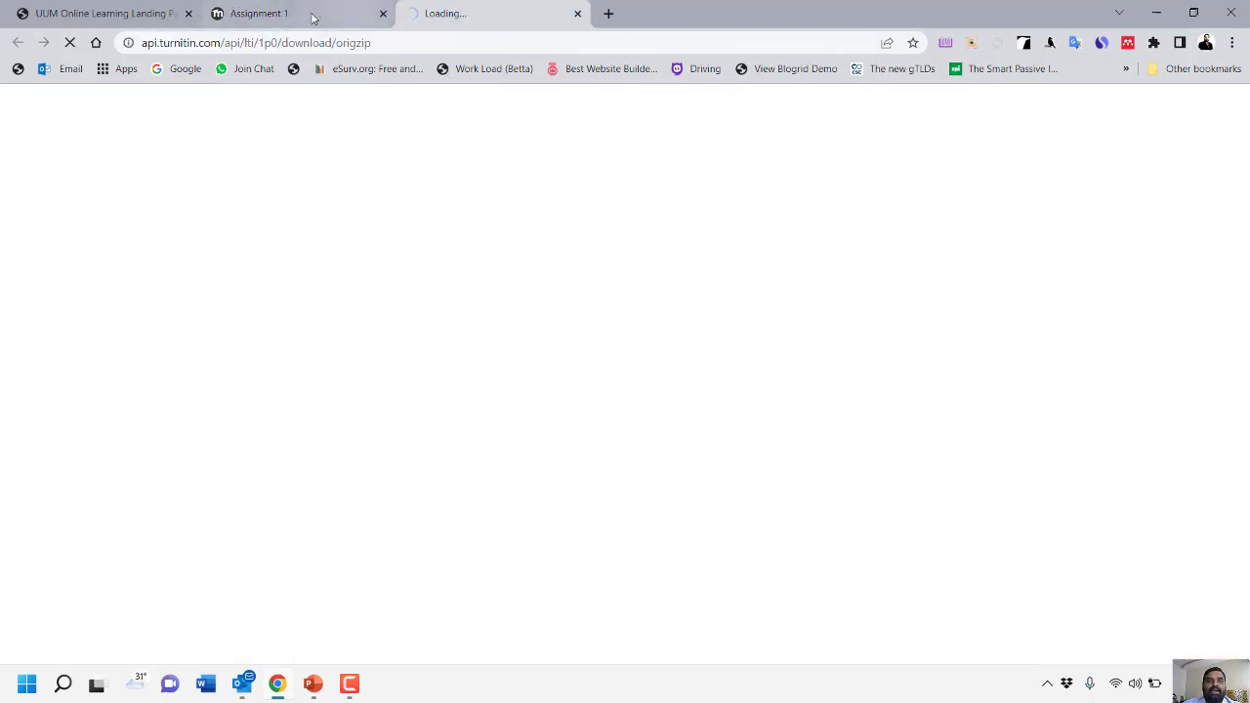
left_click(314, 7)
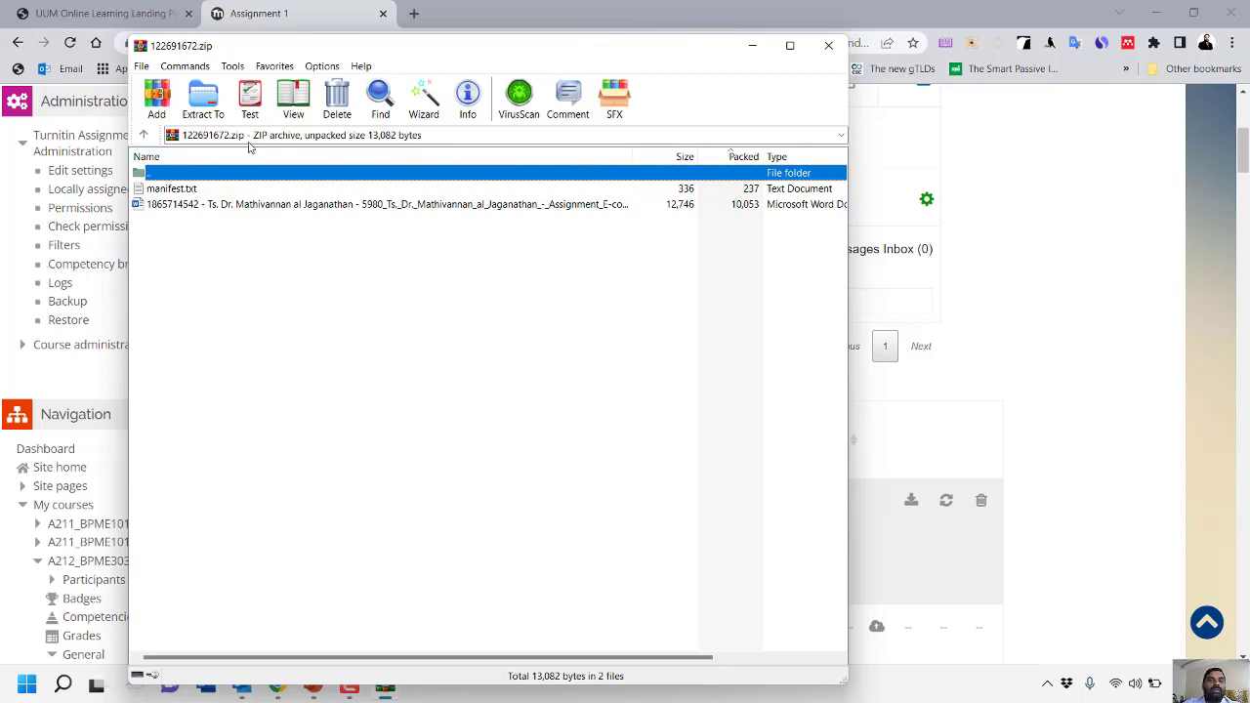
left_click(829, 45)
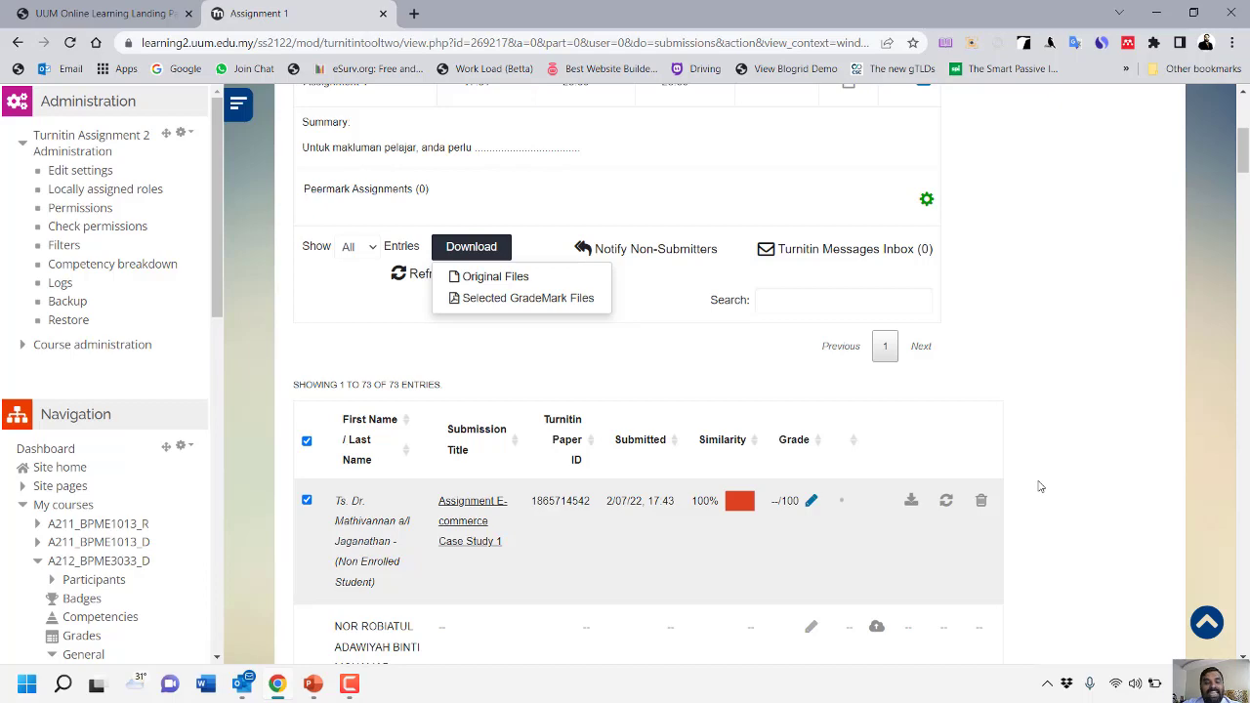
scroll(1026, 422, "up", 5)
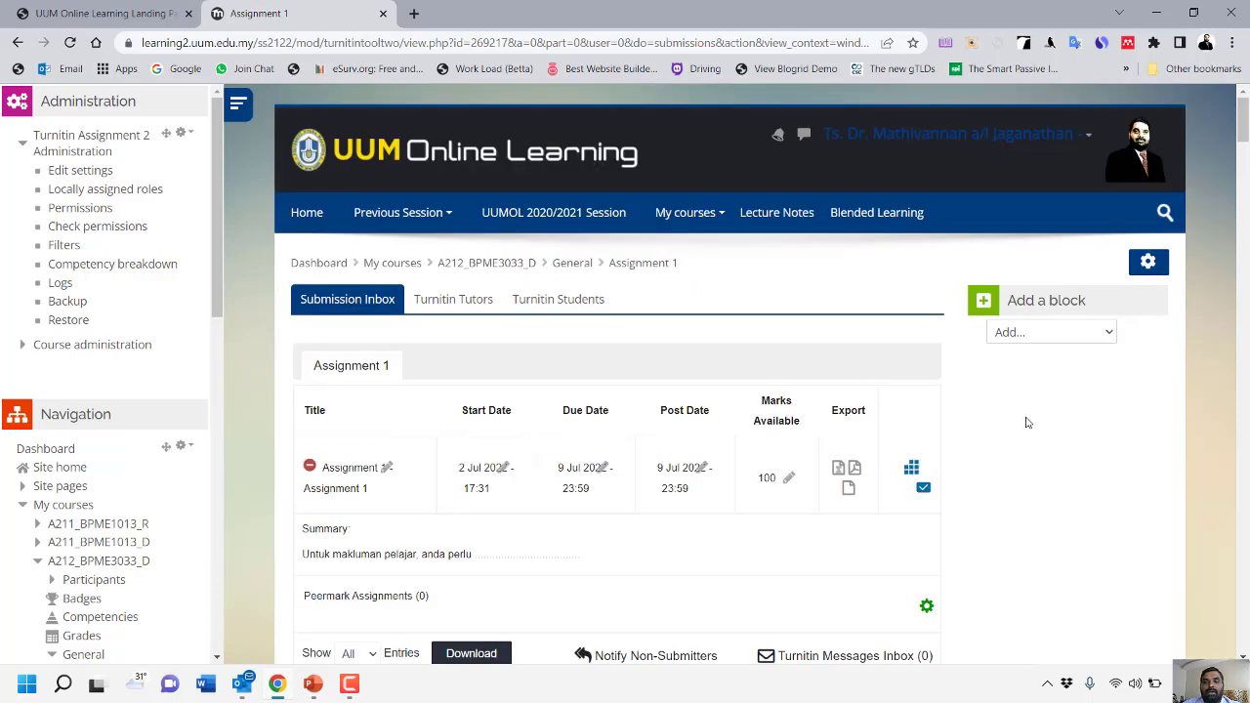